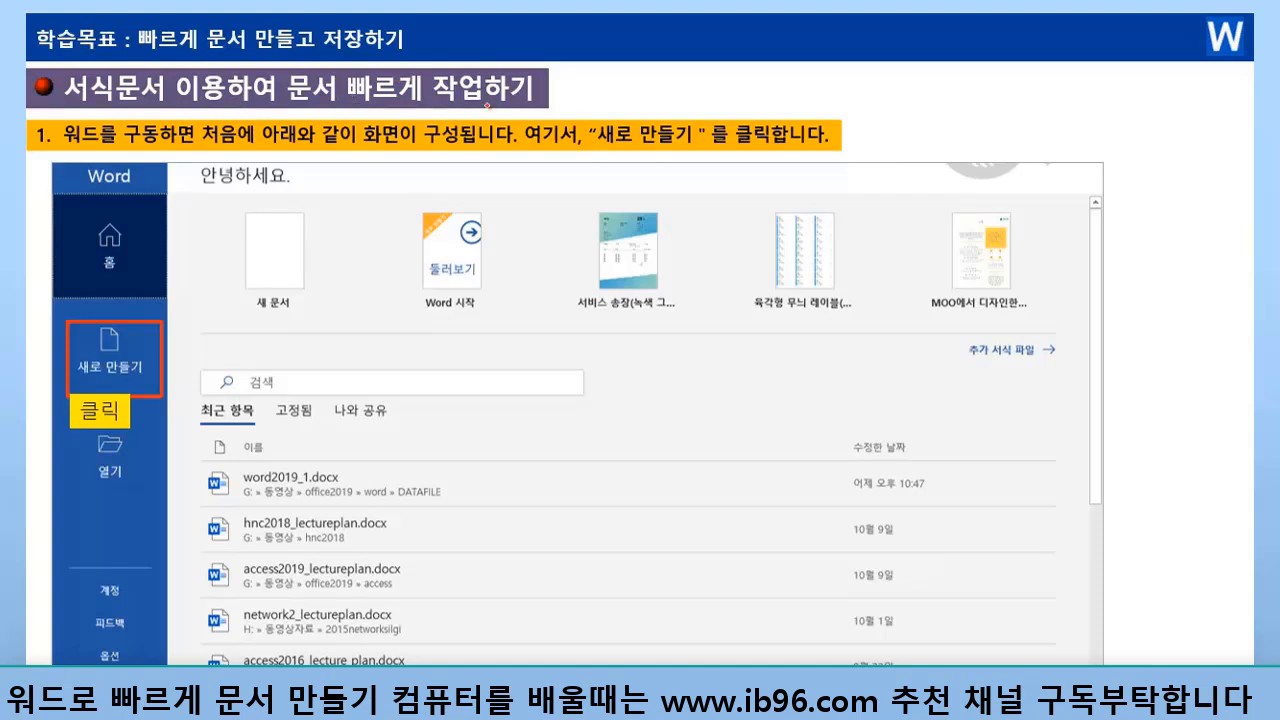
- Switch from the slide show to Word and open the page for creating a new document
{"action": "right_click", "coordinate": [615, 360]}
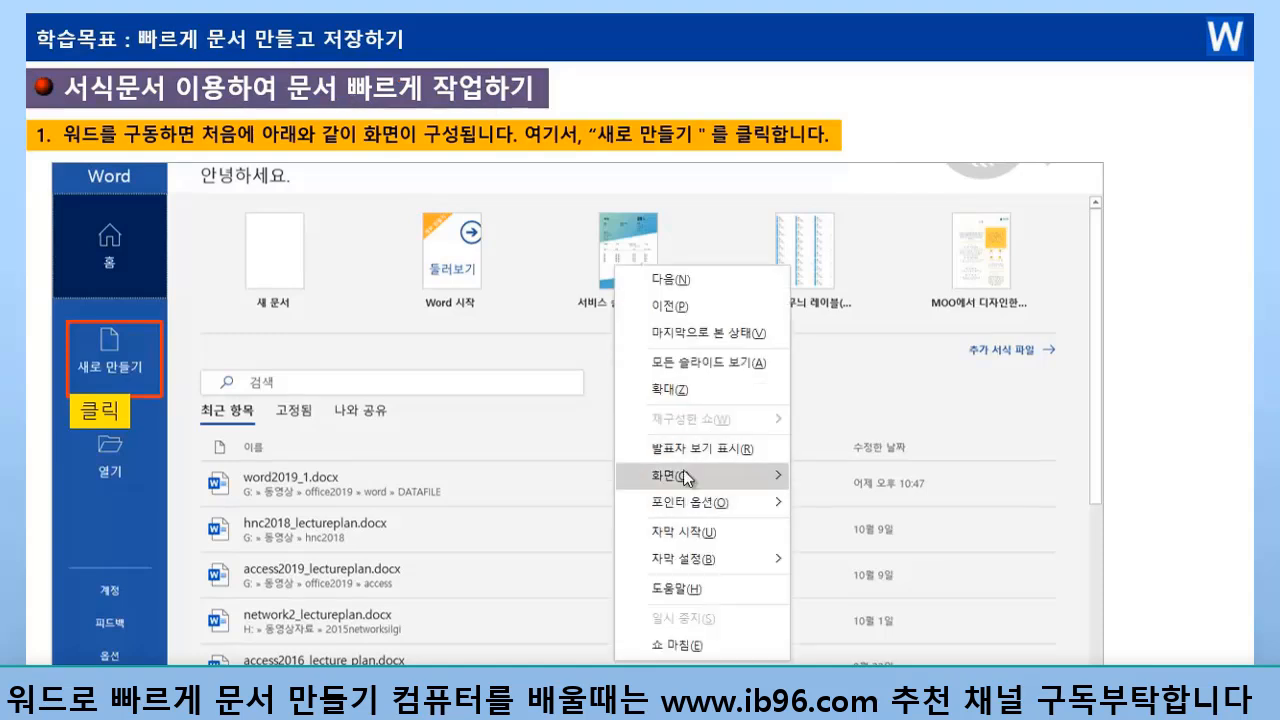
{"action": "mouse_move", "coordinate": [683, 469]}
{"action": "left_click", "coordinate": [903, 566]}
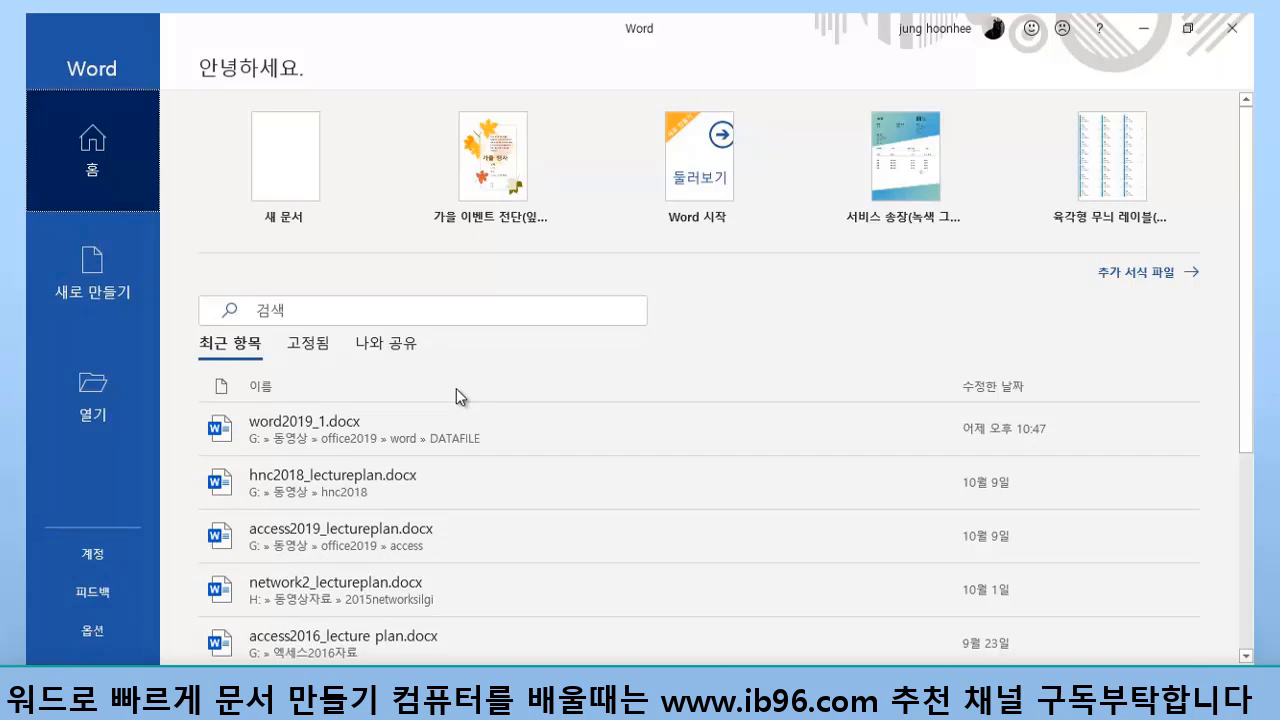
{"action": "left_click", "coordinate": [92, 262]}
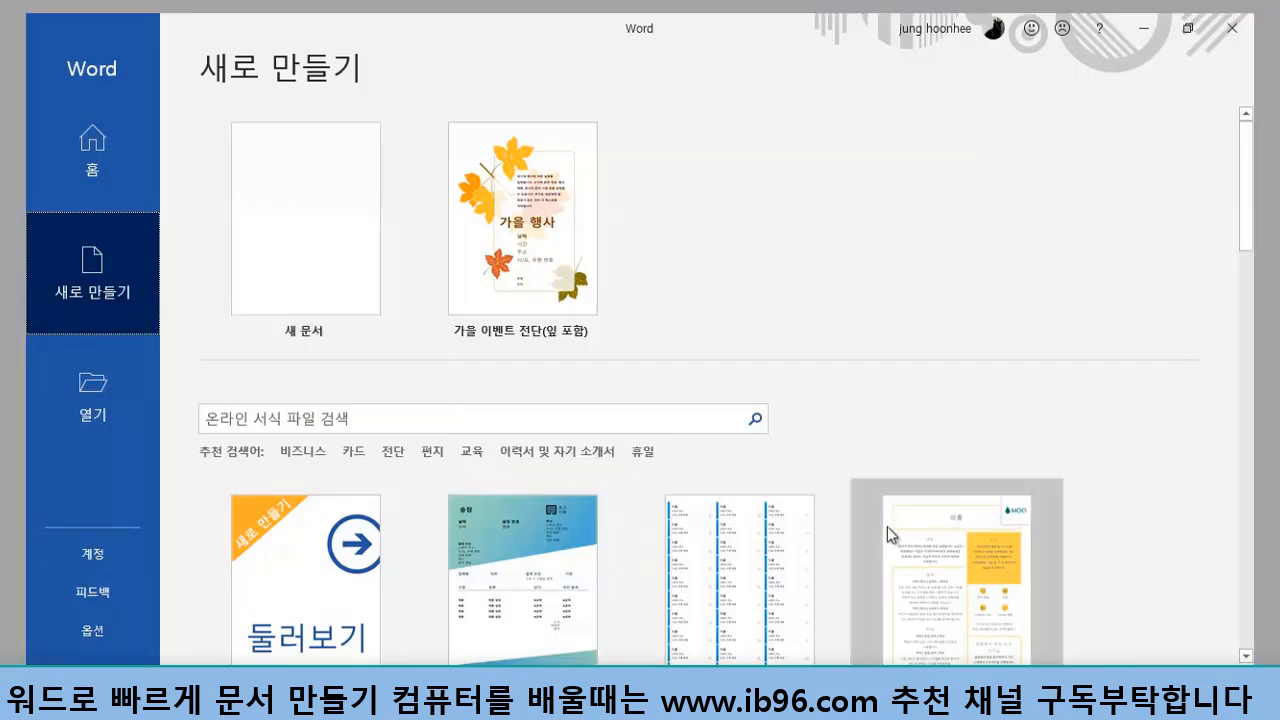
- Look through the suggested document templates, such as invoices, labels, résumés, cards, reports and flyers
{"action": "scroll", "coordinate": [892, 499], "scroll_direction": "down", "scroll_amount": 5}
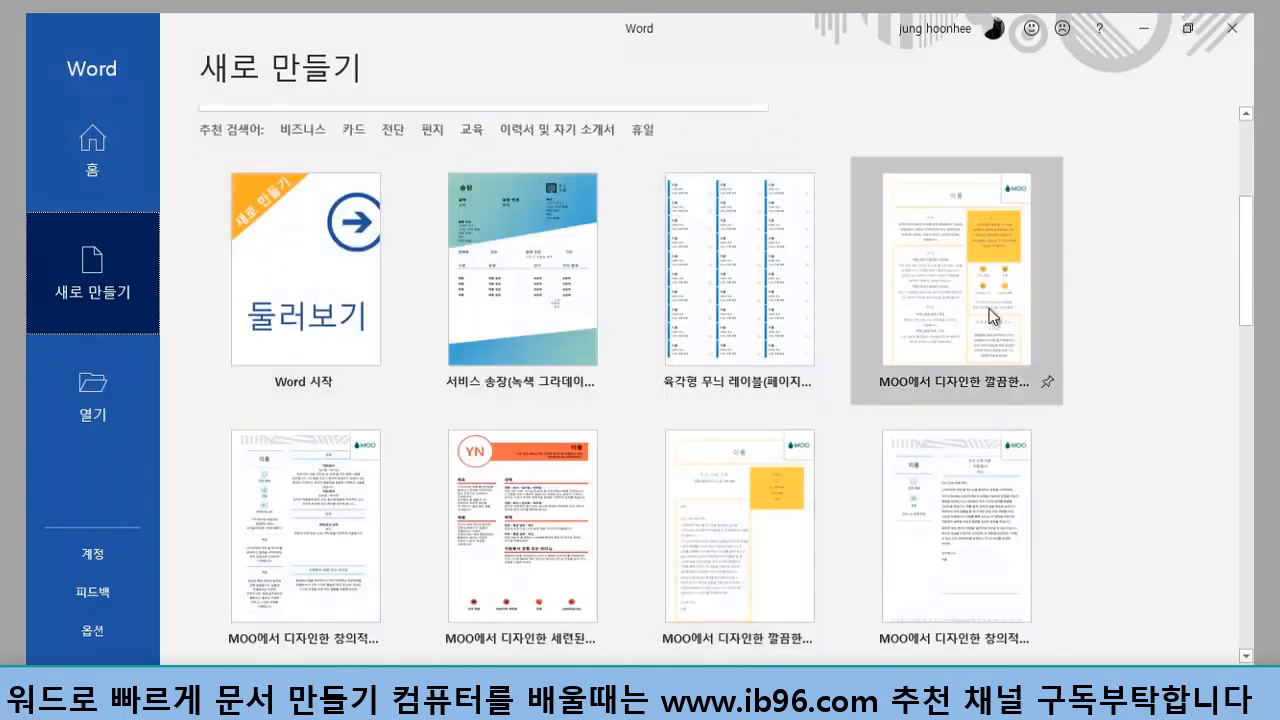
{"action": "scroll", "coordinate": [934, 457], "scroll_direction": "down", "scroll_amount": 4}
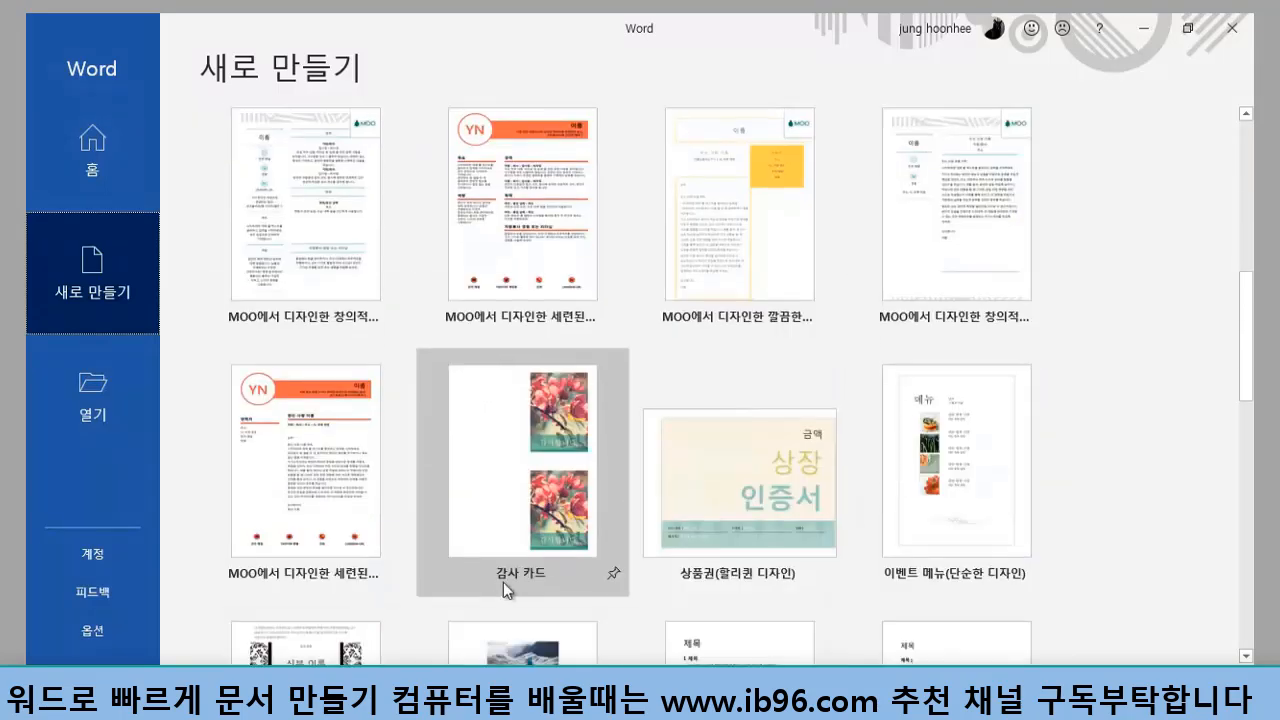
{"action": "scroll", "coordinate": [880, 505], "scroll_direction": "down", "scroll_amount": 3}
{"action": "scroll", "coordinate": [915, 557], "scroll_direction": "down", "scroll_amount": 6}
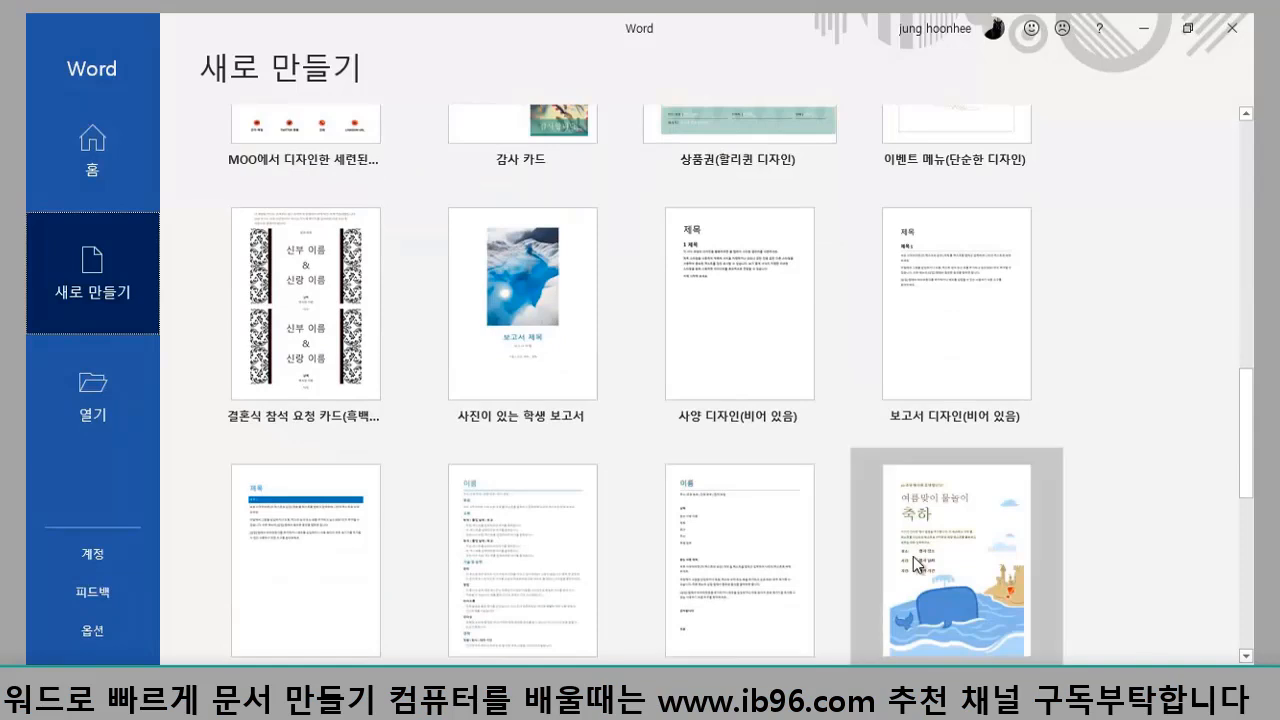
{"action": "scroll", "coordinate": [915, 557], "scroll_direction": "down", "scroll_amount": 2}
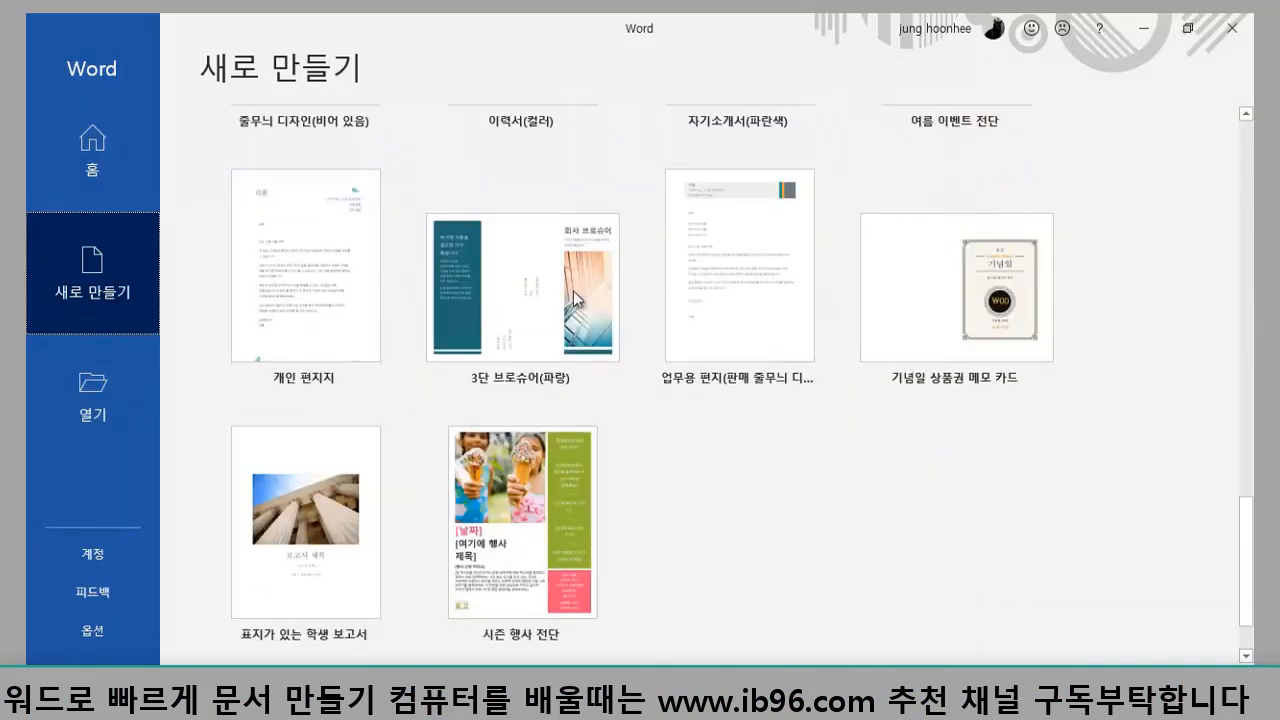
{"action": "scroll", "coordinate": [1032, 372], "scroll_direction": "up", "scroll_amount": 2}
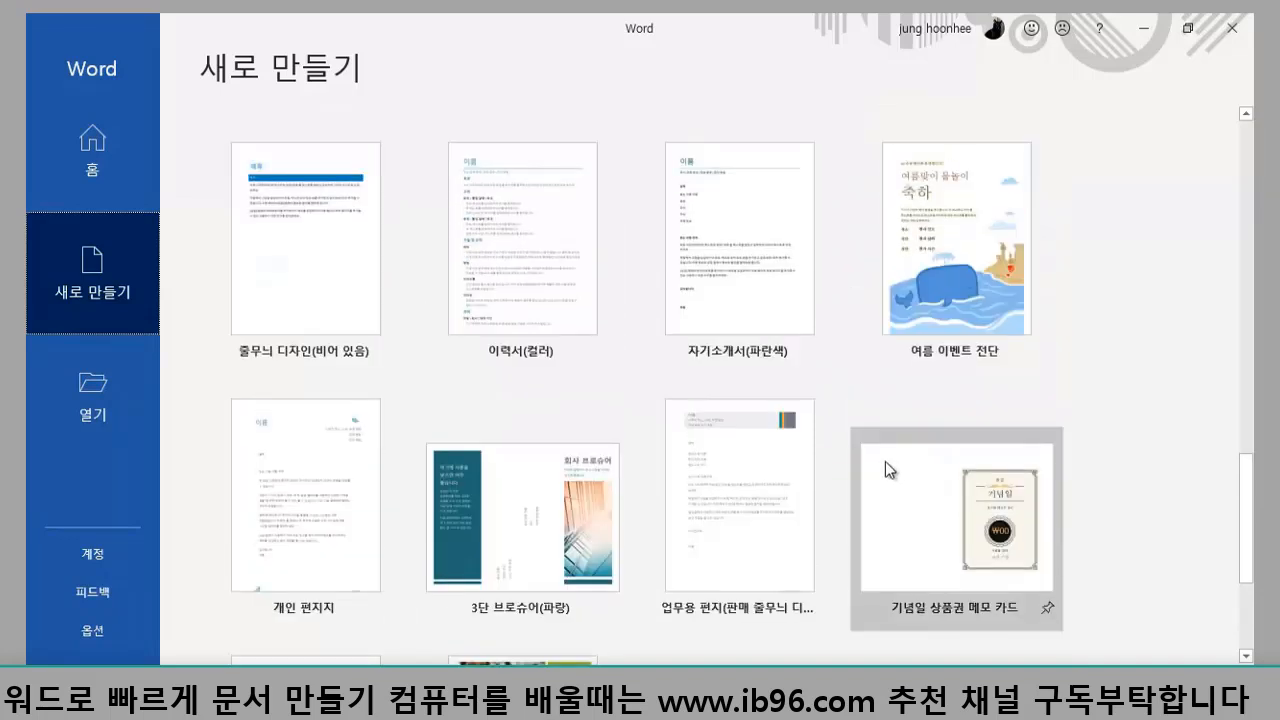
{"action": "scroll", "coordinate": [816, 479], "scroll_direction": "up", "scroll_amount": 2}
{"action": "scroll", "coordinate": [790, 473], "scroll_direction": "up", "scroll_amount": 1}
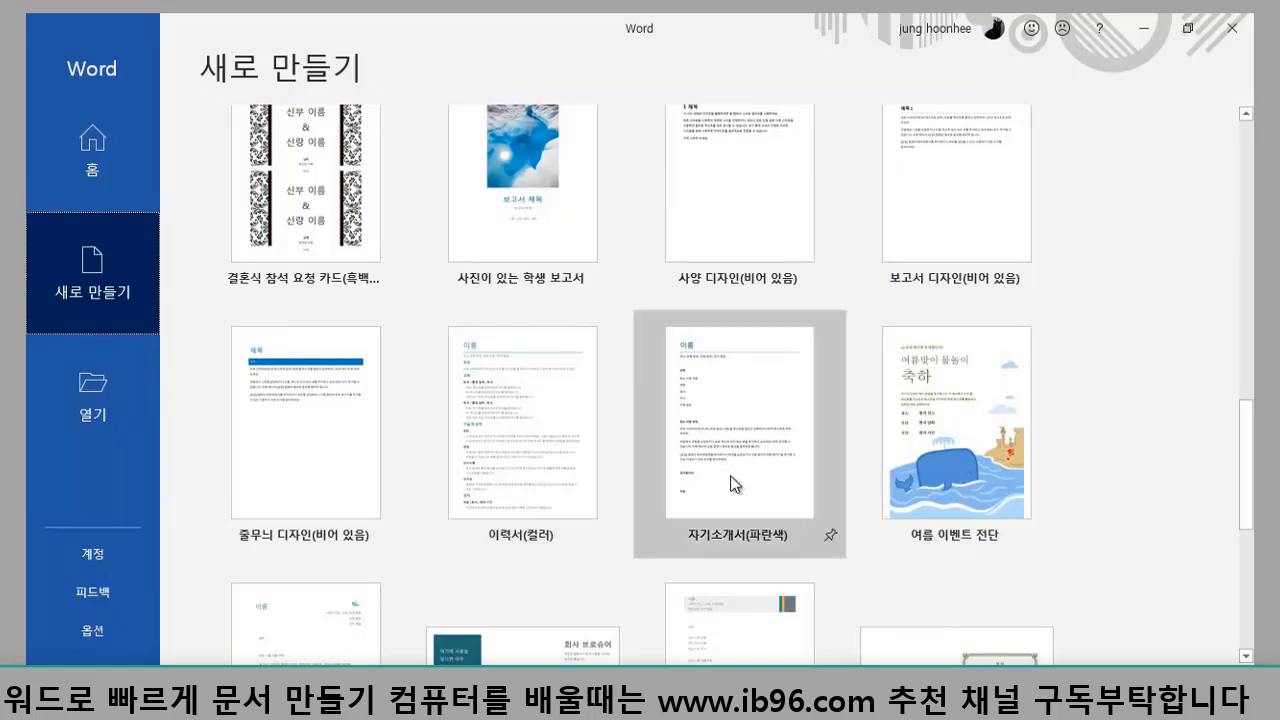
{"action": "scroll", "coordinate": [700, 494], "scroll_direction": "up", "scroll_amount": 3}
{"action": "scroll", "coordinate": [786, 418], "scroll_direction": "up", "scroll_amount": 3}
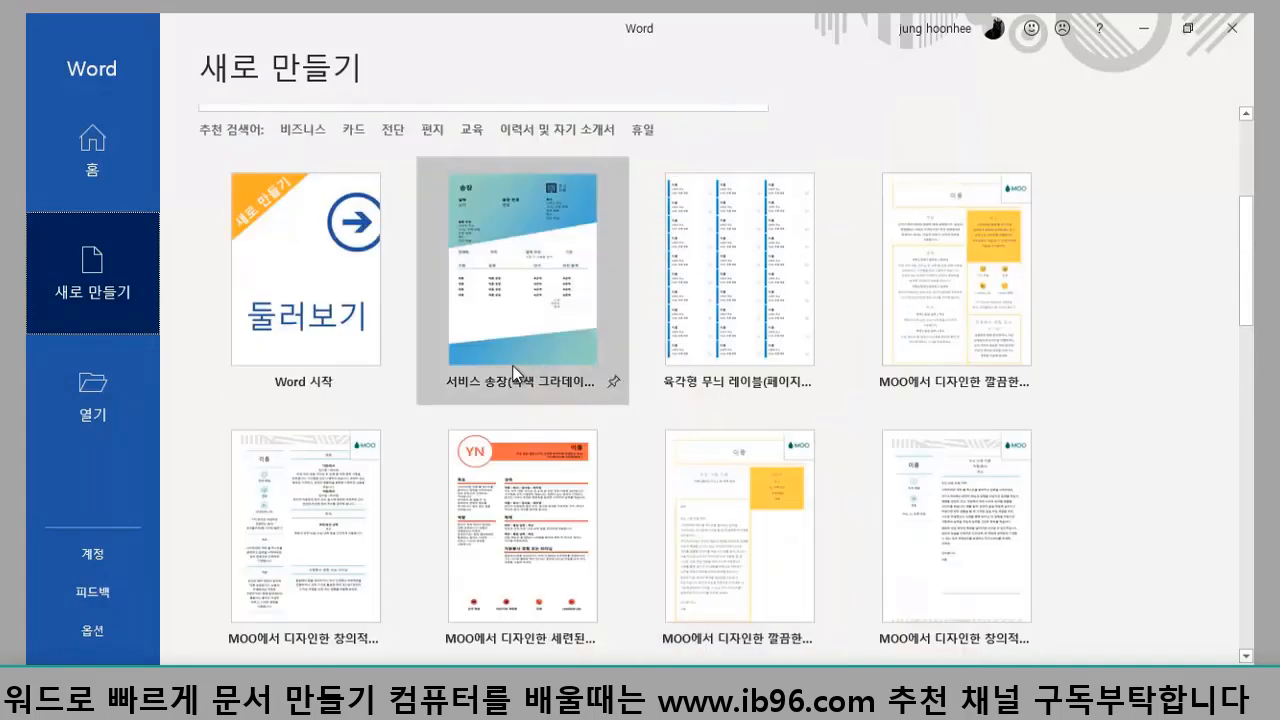
{"action": "scroll", "coordinate": [518, 365], "scroll_direction": "up", "scroll_amount": 2}
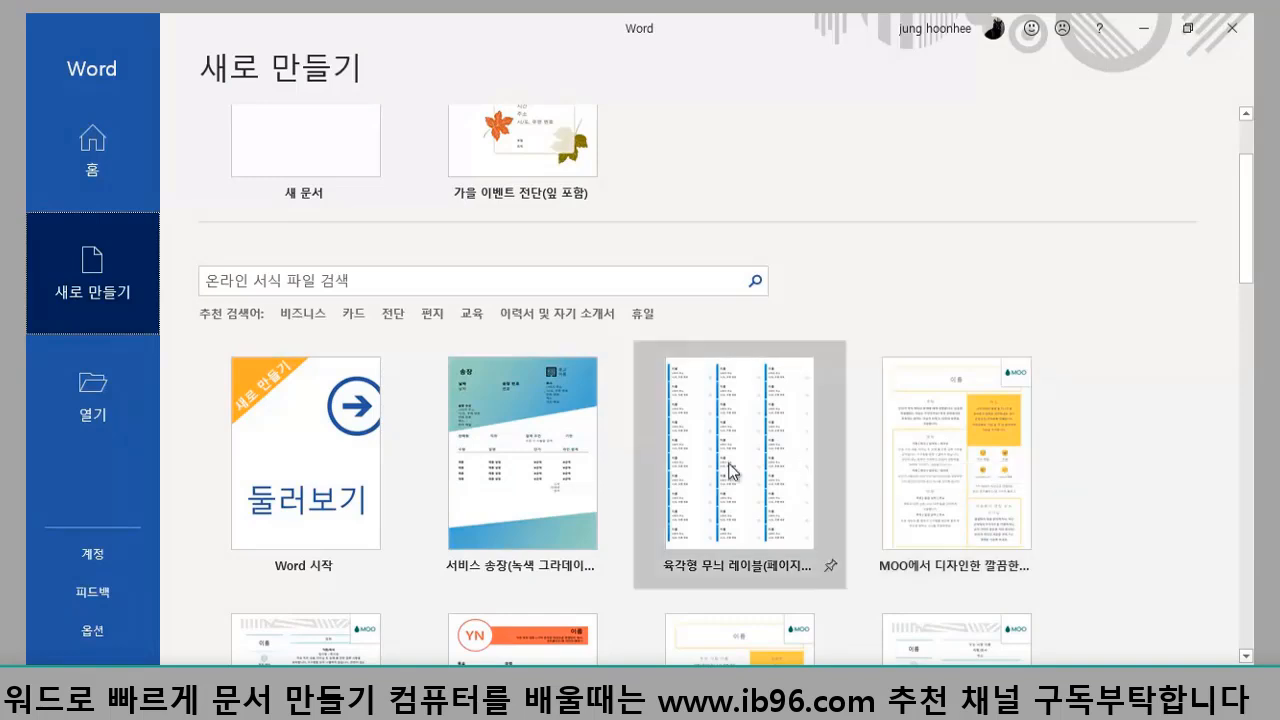
{"action": "scroll", "coordinate": [719, 445], "scroll_direction": "down", "scroll_amount": 1}
{"action": "scroll", "coordinate": [710, 444], "scroll_direction": "down", "scroll_amount": 3}
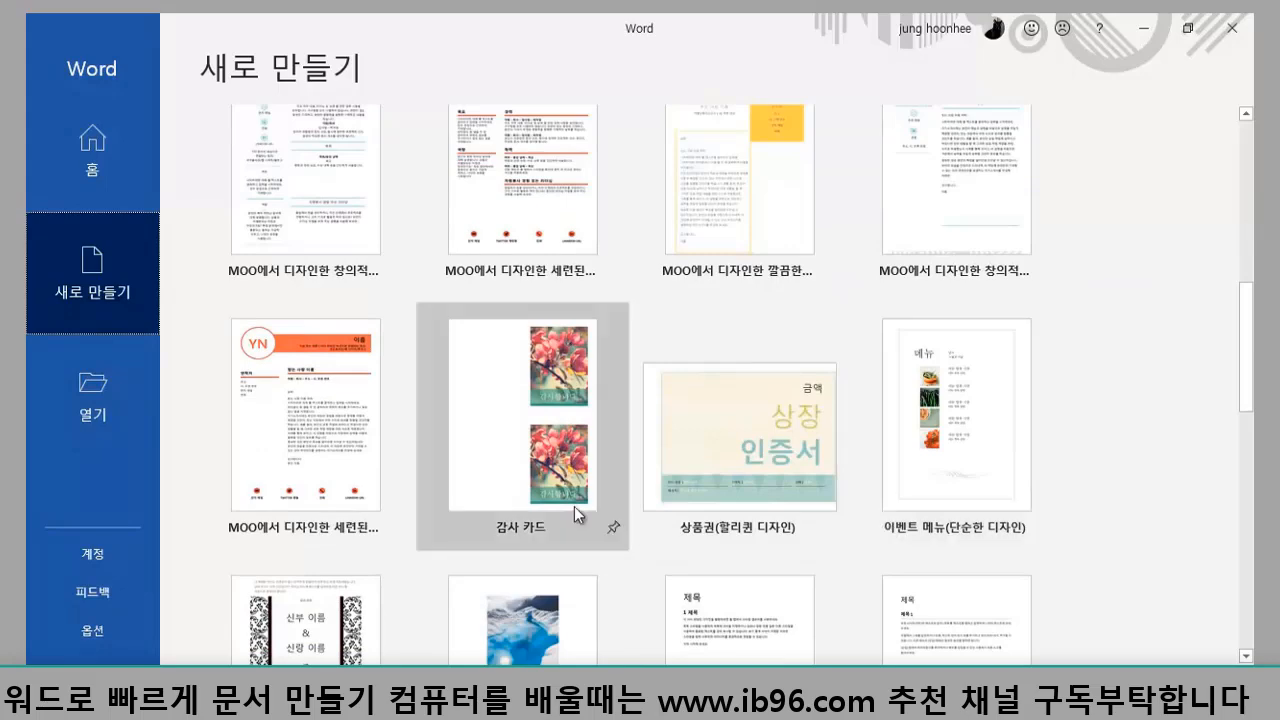
{"action": "scroll", "coordinate": [574, 506], "scroll_direction": "down", "scroll_amount": 1}
- Search the online templates for "할로윈"
{"action": "scroll", "coordinate": [574, 506], "scroll_direction": "up", "scroll_amount": 5}
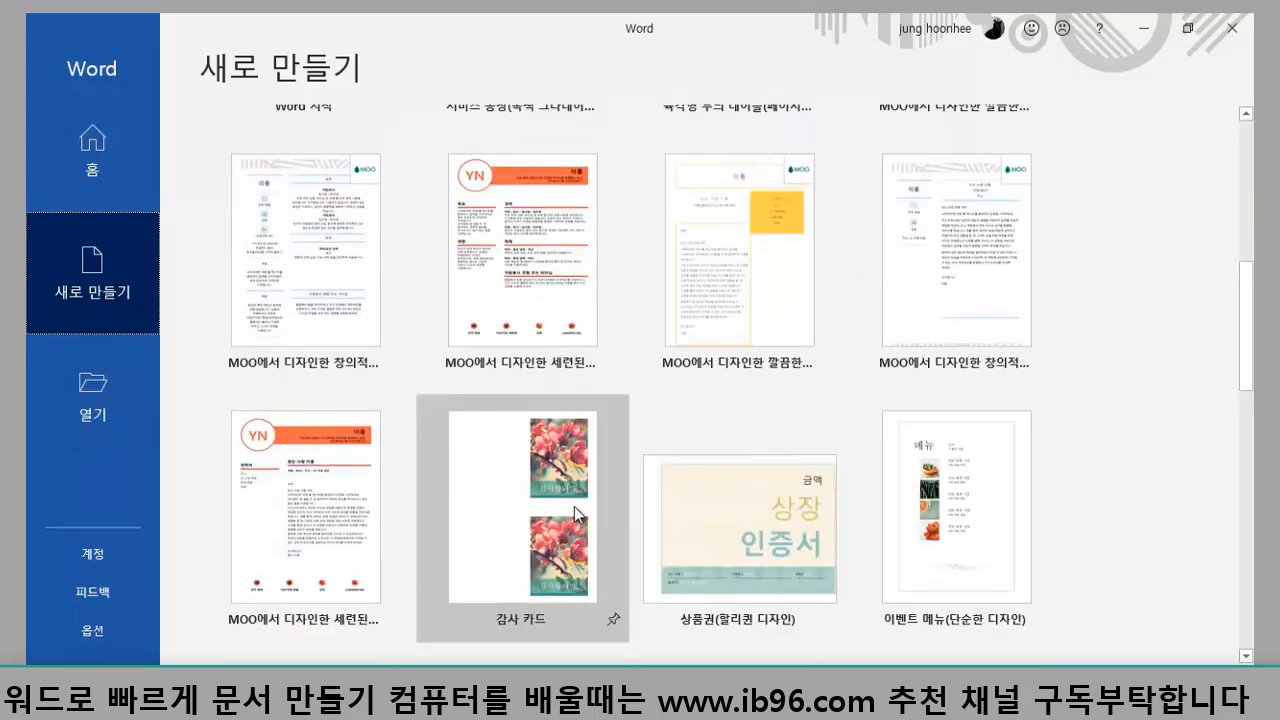
{"action": "left_click", "coordinate": [255, 326]}
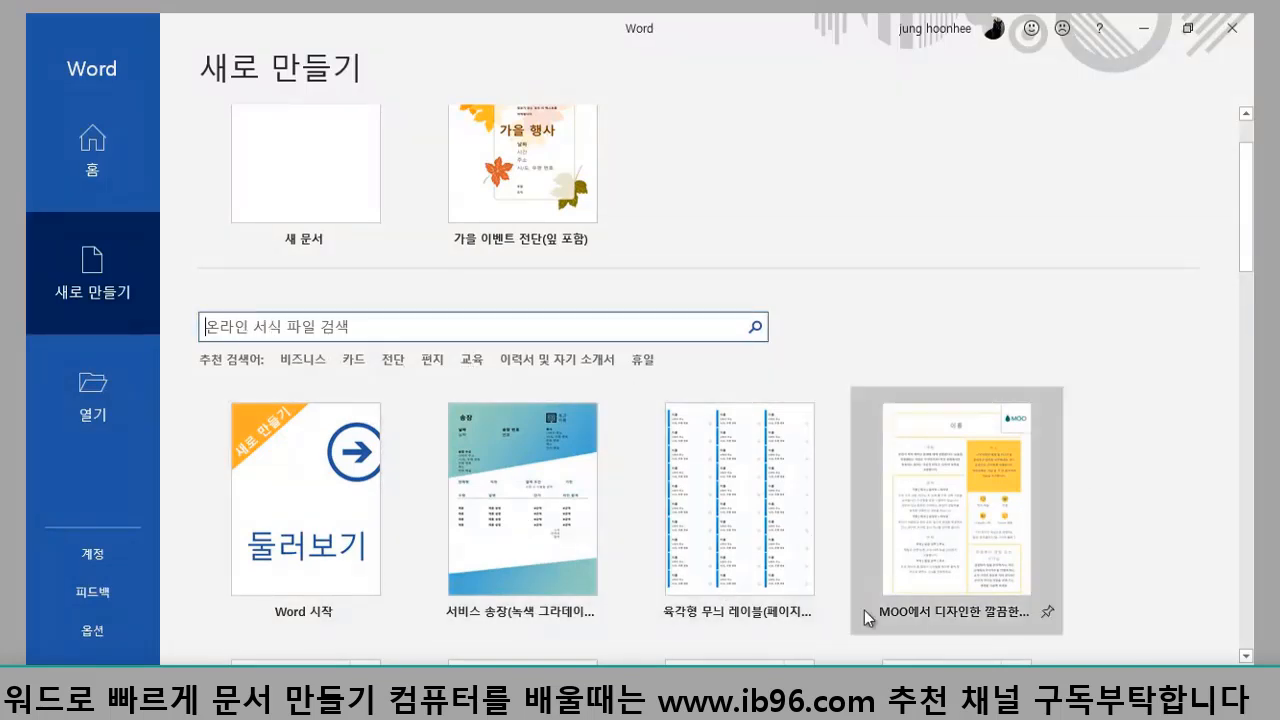
{"action": "type", "text": "할로"}
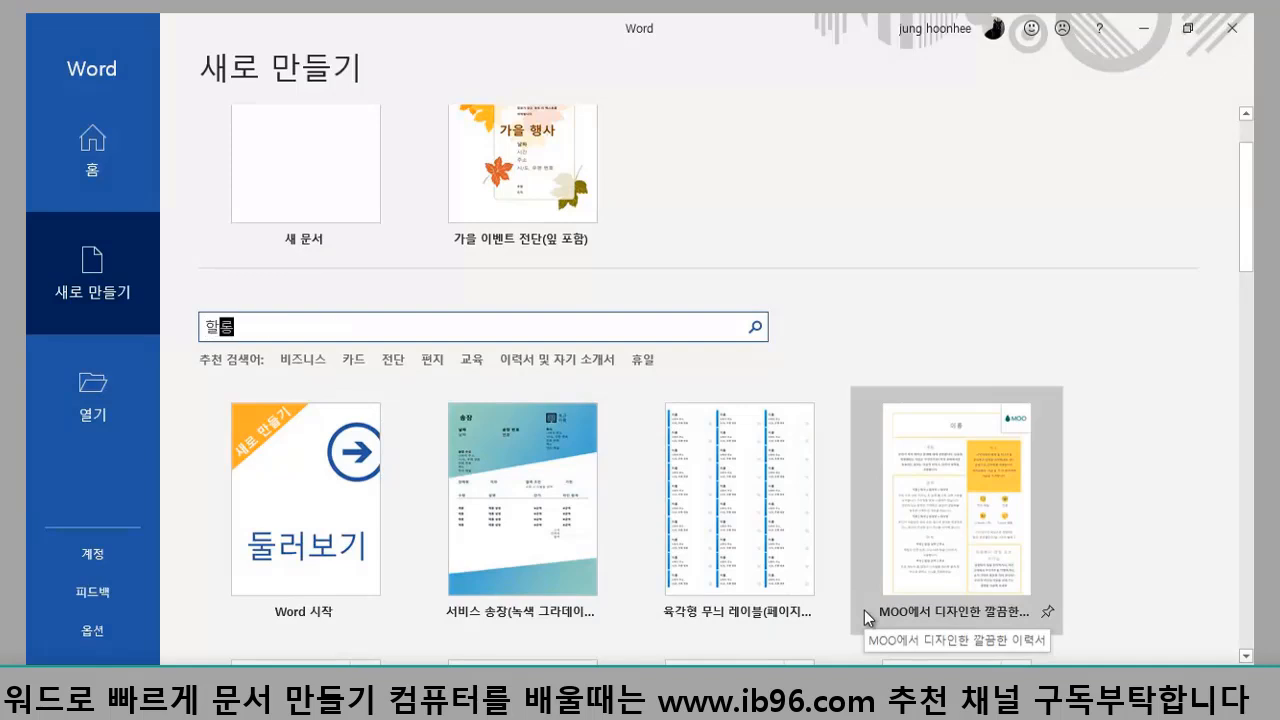
{"action": "type", "text": "윈"}
{"action": "key", "text": "Return"}
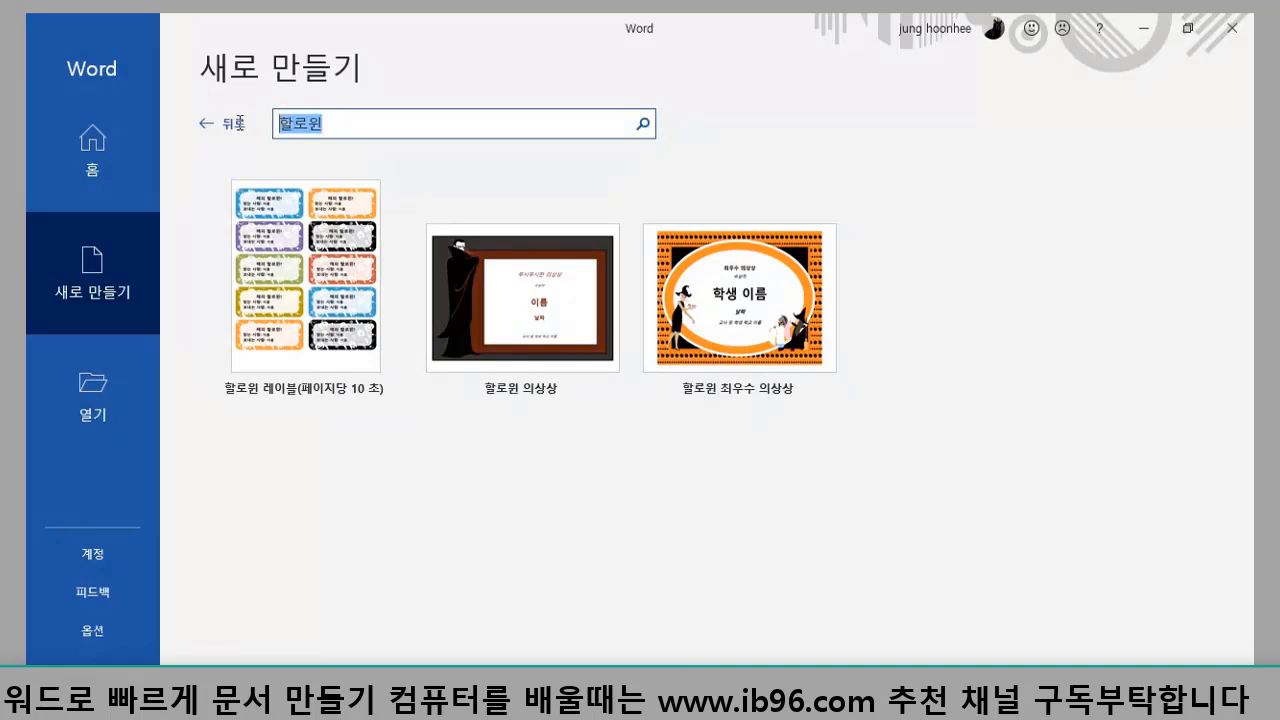
- Replace the template search term with "크리스마스" and run the search
{"action": "type", "text": "크리슴"}
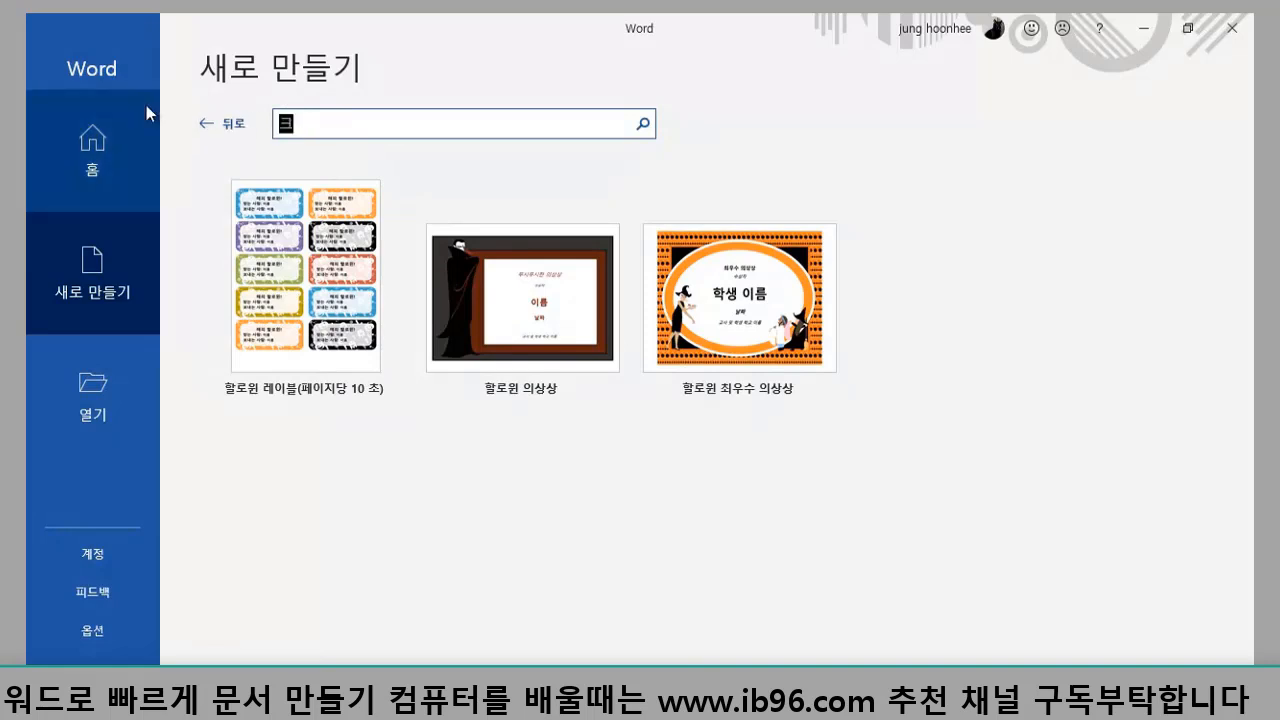
{"action": "type", "text": "마스"}
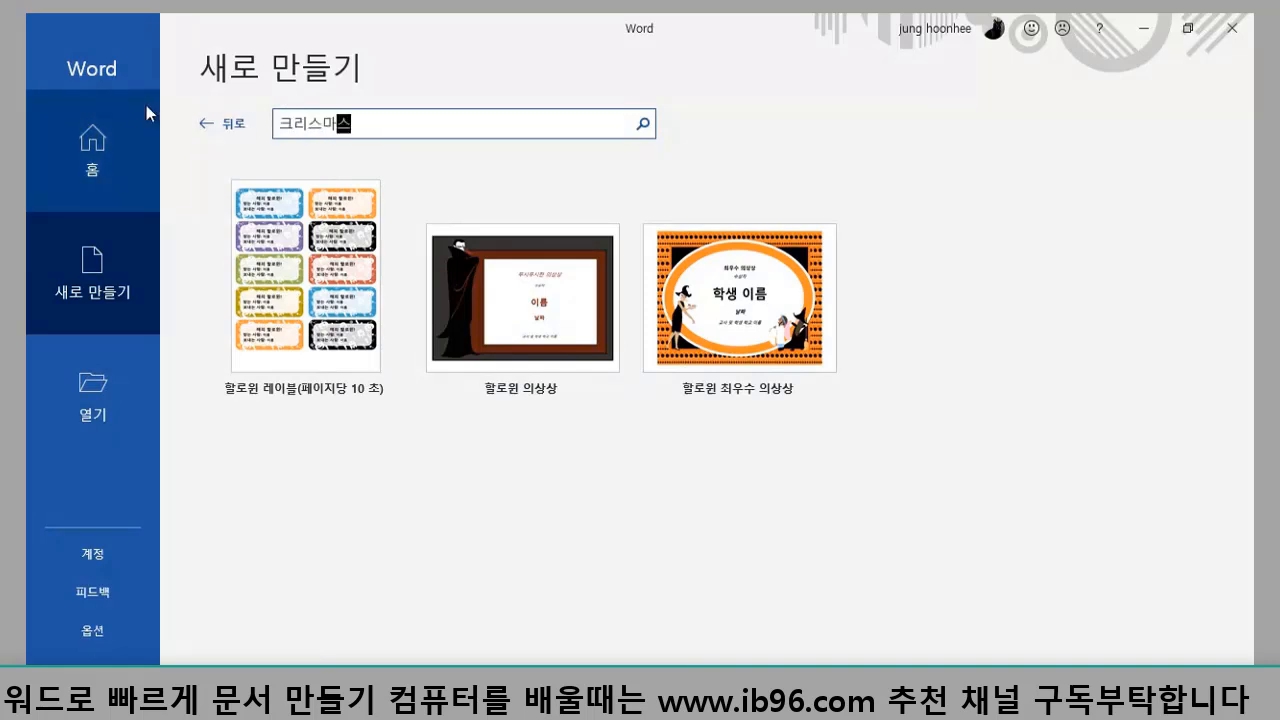
{"action": "key", "text": "Return"}
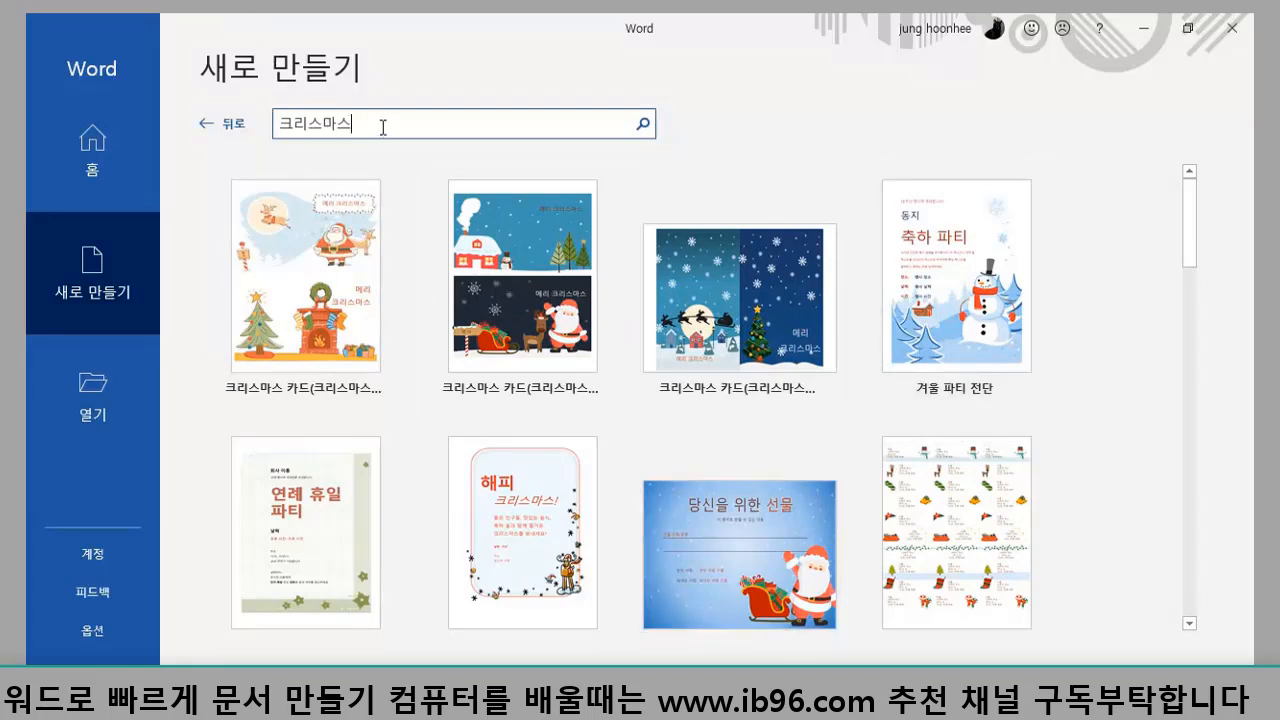
- Search the online templates for "가을" instead
{"action": "double_click", "coordinate": [300, 124]}
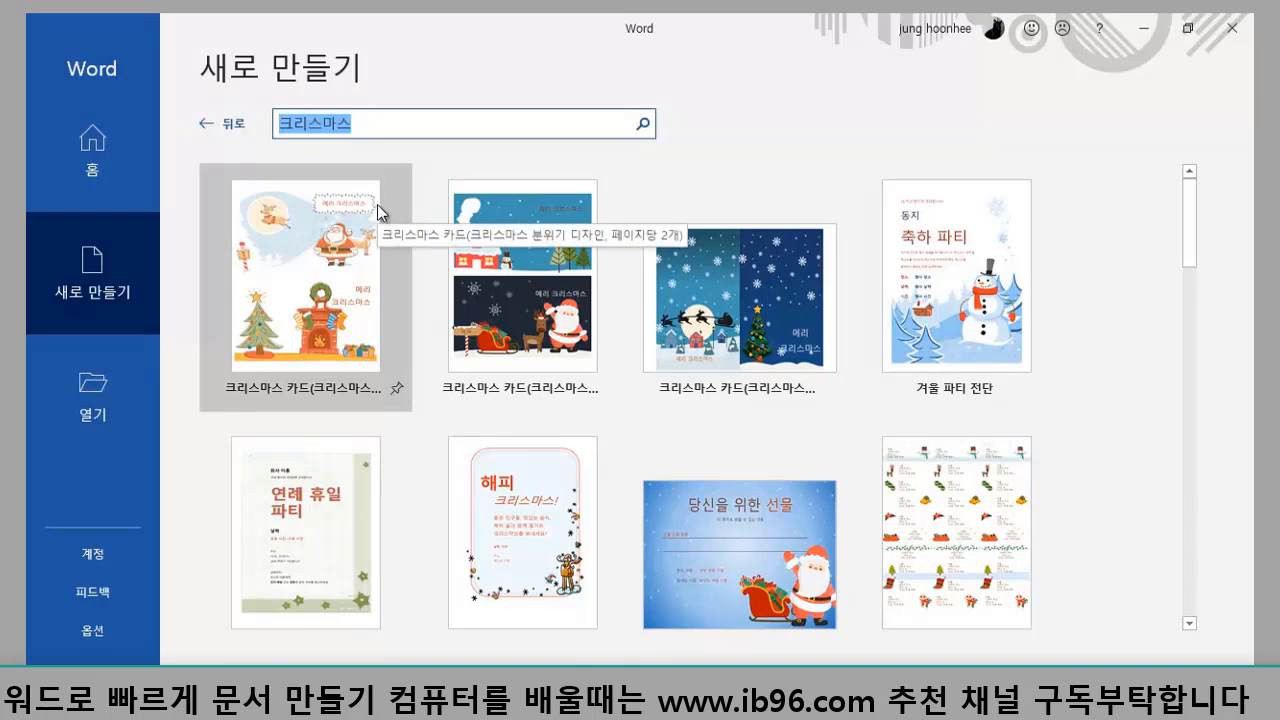
{"action": "type", "text": "가을"}
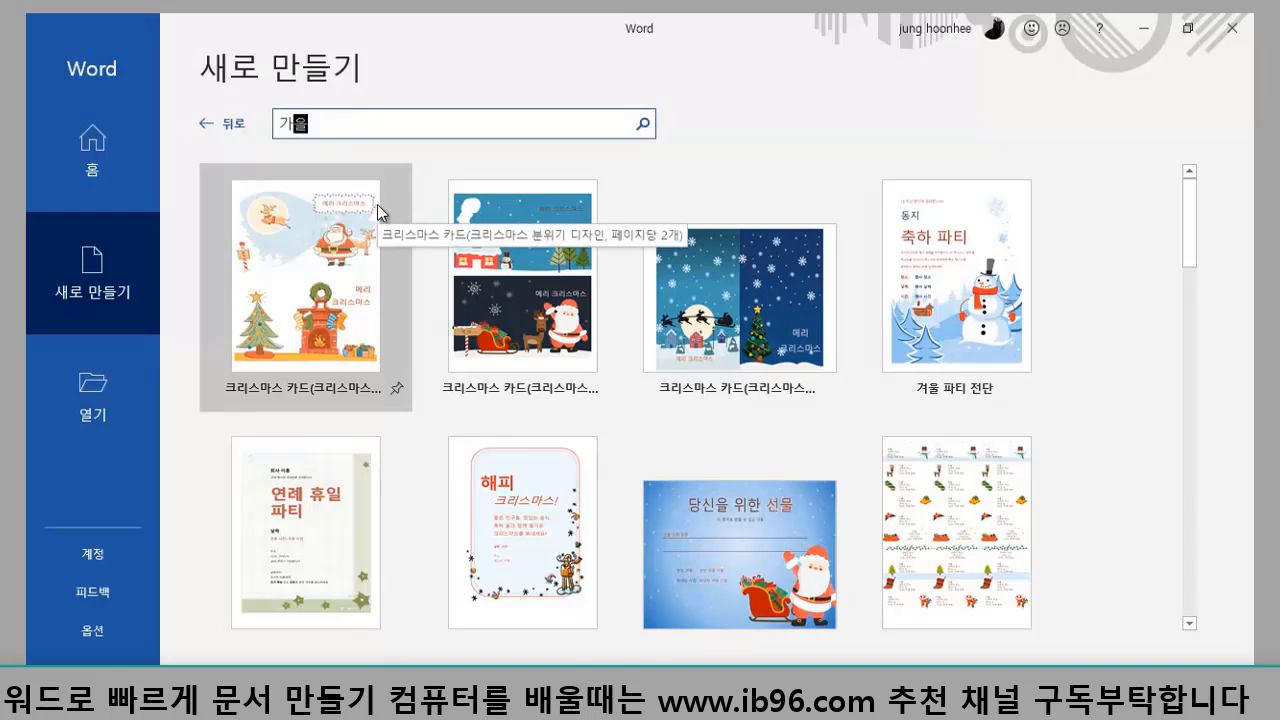
{"action": "key", "text": "Return"}
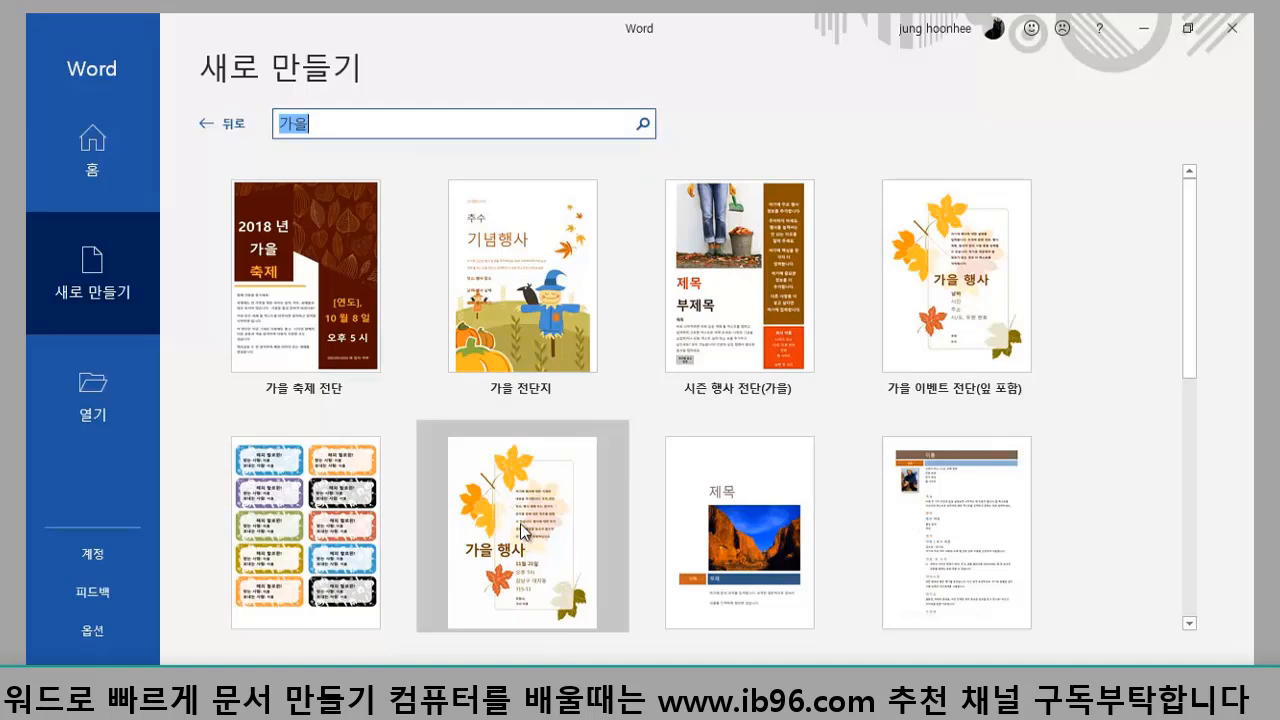
- Create a new document from the 가을 이벤트 전단지(낙엽 디자인) template
{"action": "scroll", "coordinate": [522, 526], "scroll_direction": "down", "scroll_amount": 1}
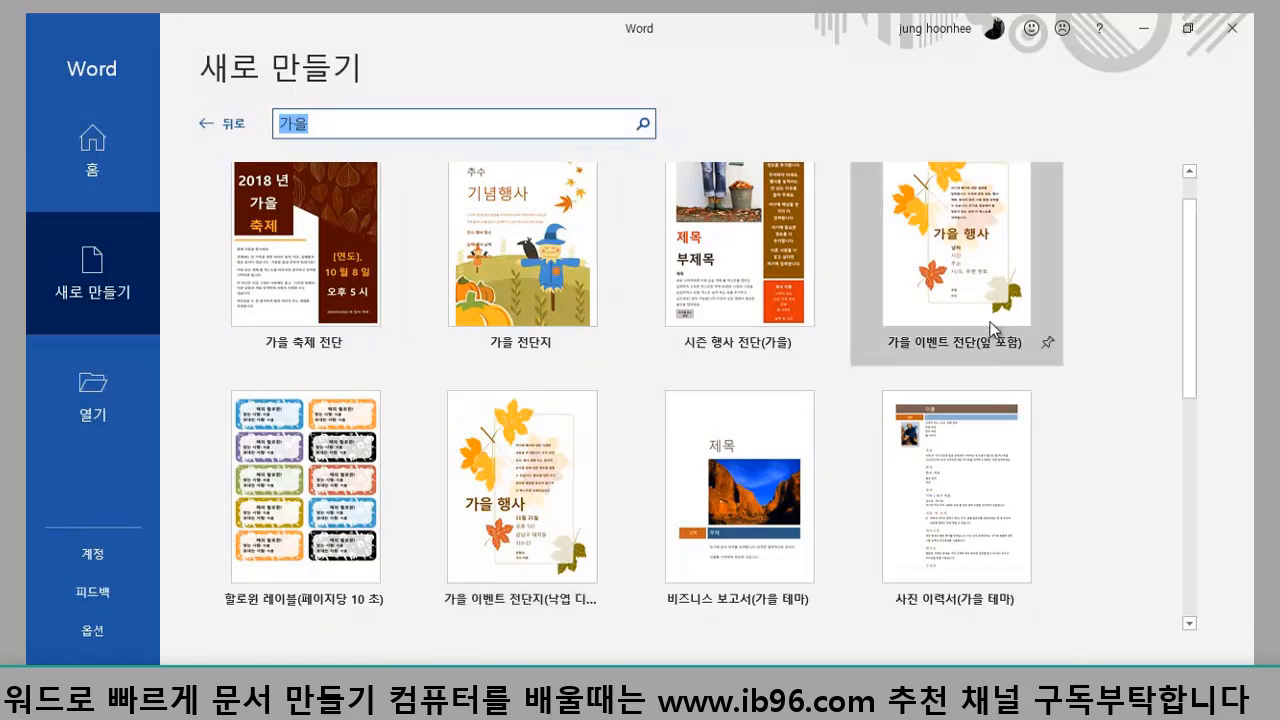
{"action": "left_click", "coordinate": [537, 491]}
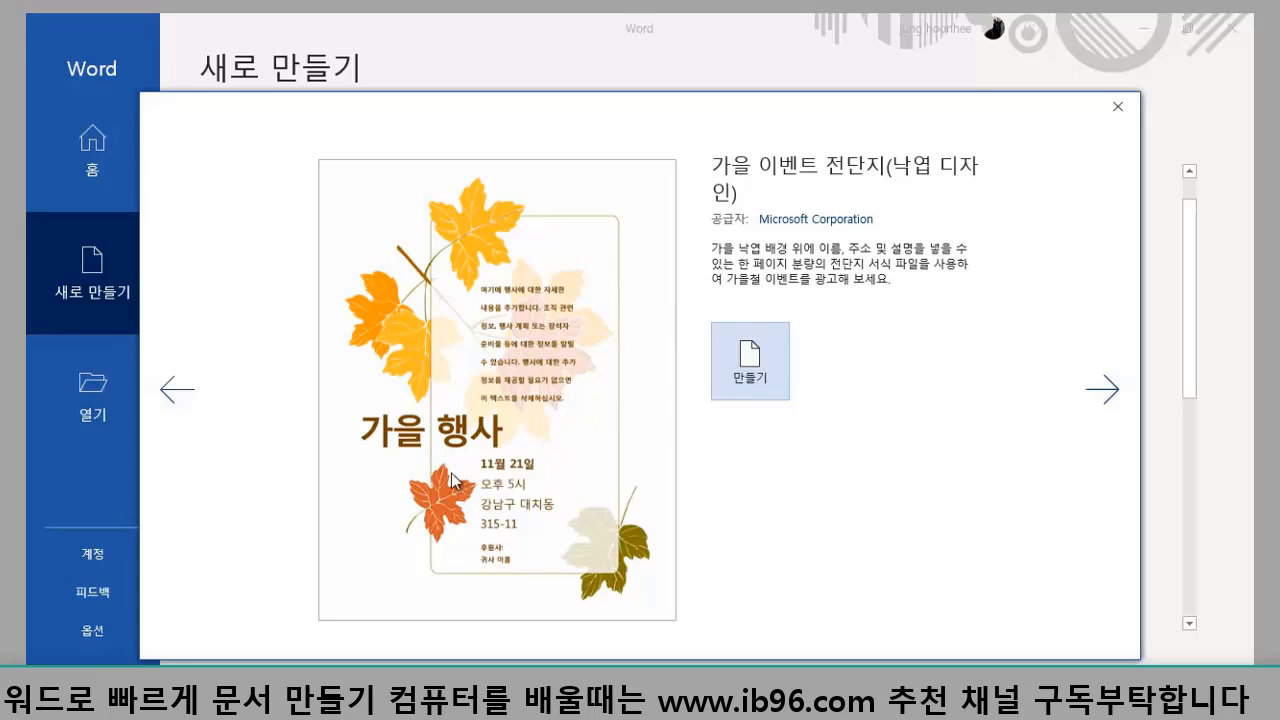
{"action": "left_click", "coordinate": [752, 368]}
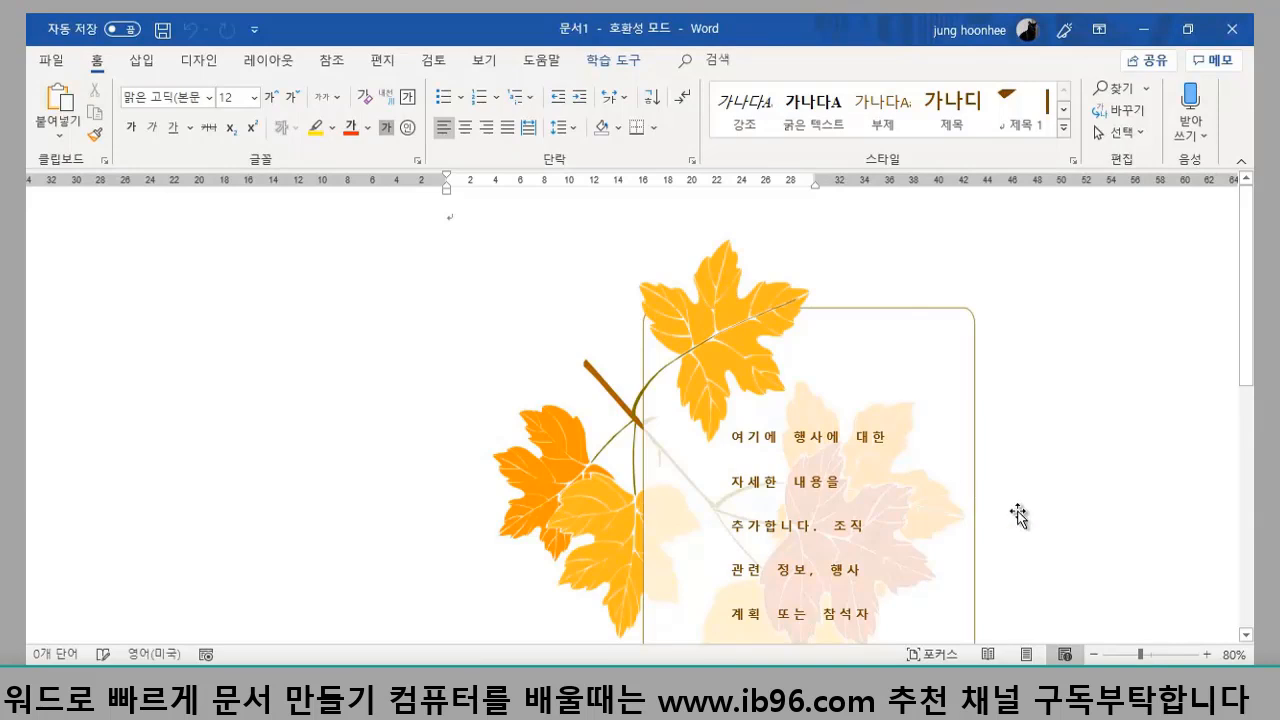
- Place the text cursor at the start of the flyer's event description and switch the document to print layout view
{"action": "scroll", "coordinate": [809, 375], "scroll_direction": "down", "scroll_amount": 5}
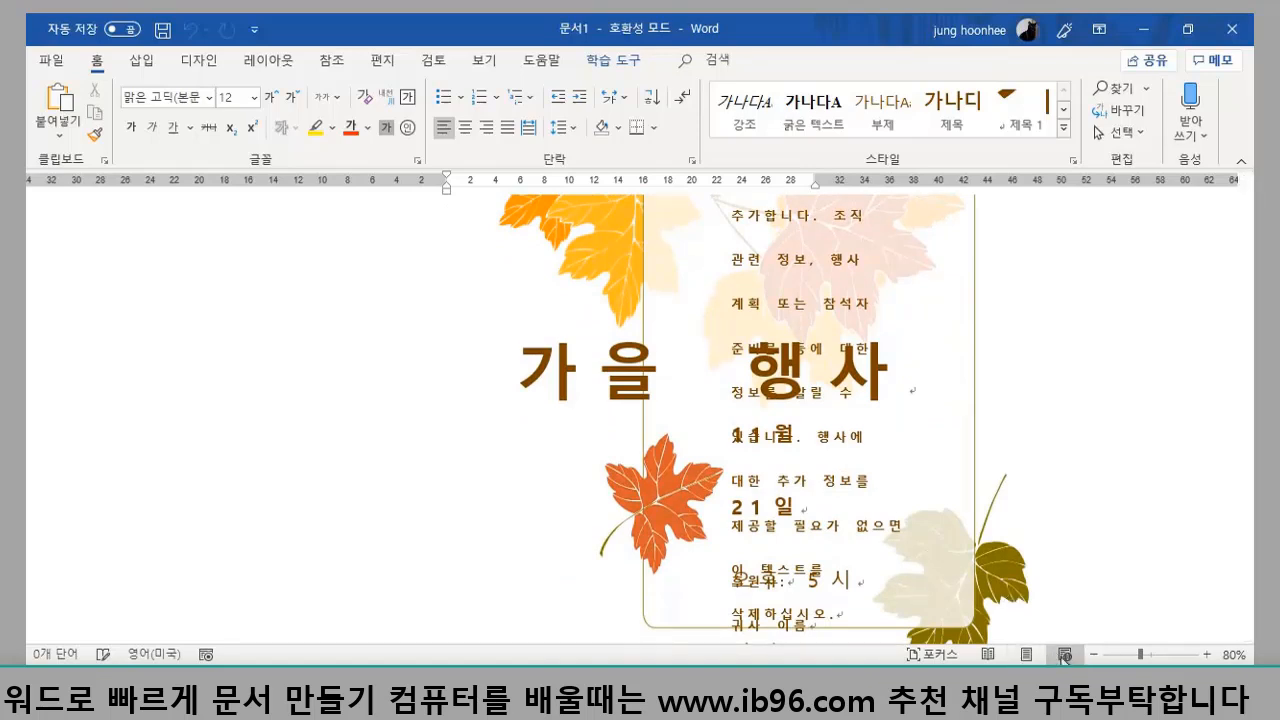
{"action": "scroll", "coordinate": [934, 531], "scroll_direction": "up", "scroll_amount": 5}
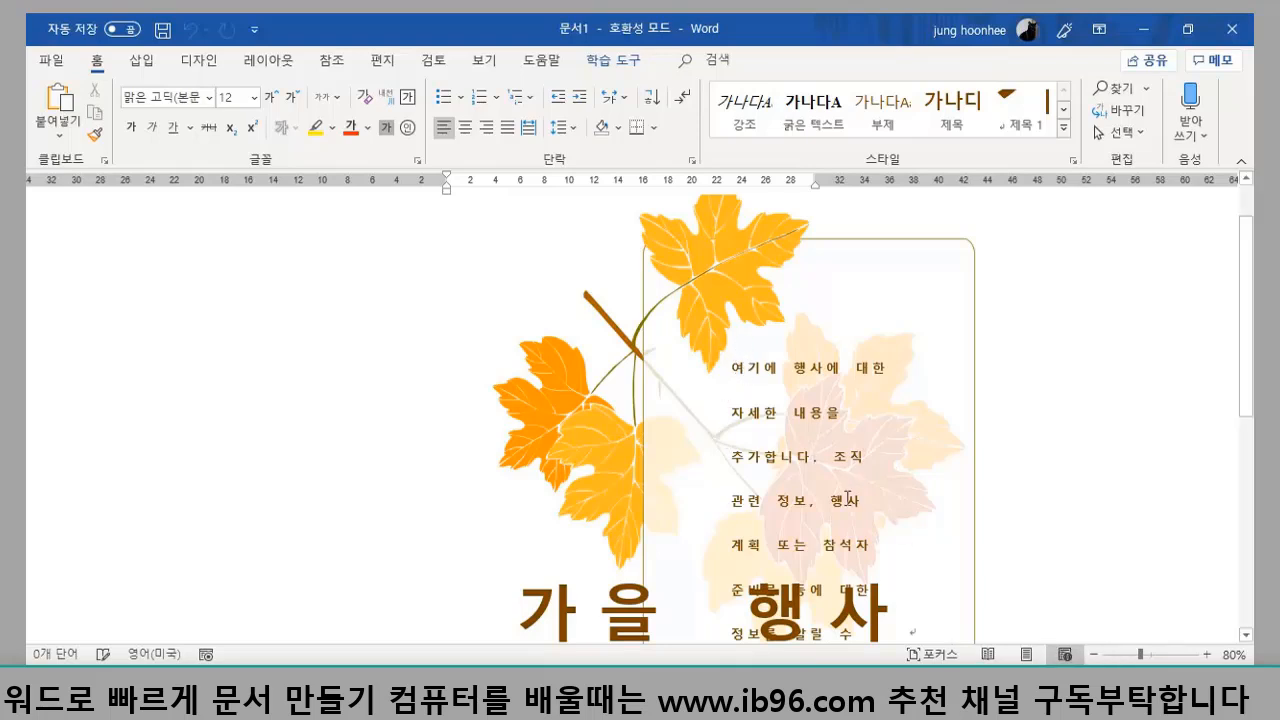
{"action": "scroll", "coordinate": [824, 518], "scroll_direction": "down", "scroll_amount": 2}
{"action": "scroll", "coordinate": [760, 420], "scroll_direction": "up", "scroll_amount": 3}
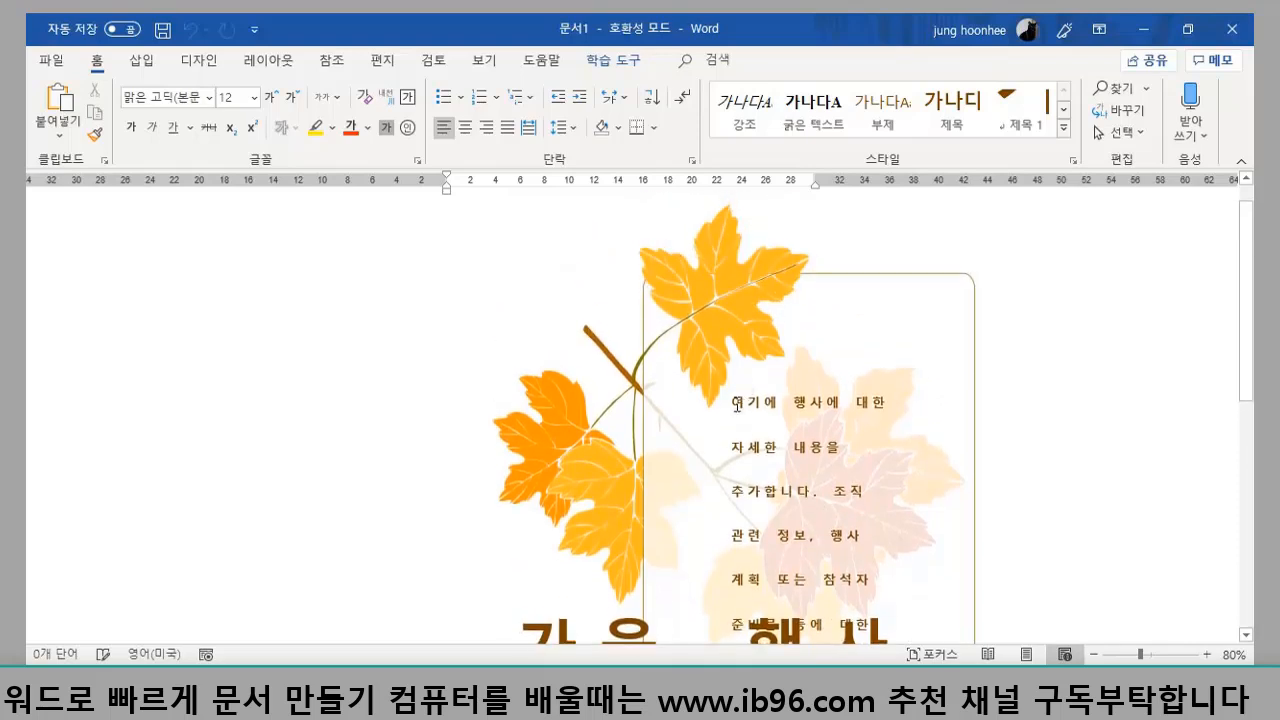
{"action": "left_click", "coordinate": [736, 404]}
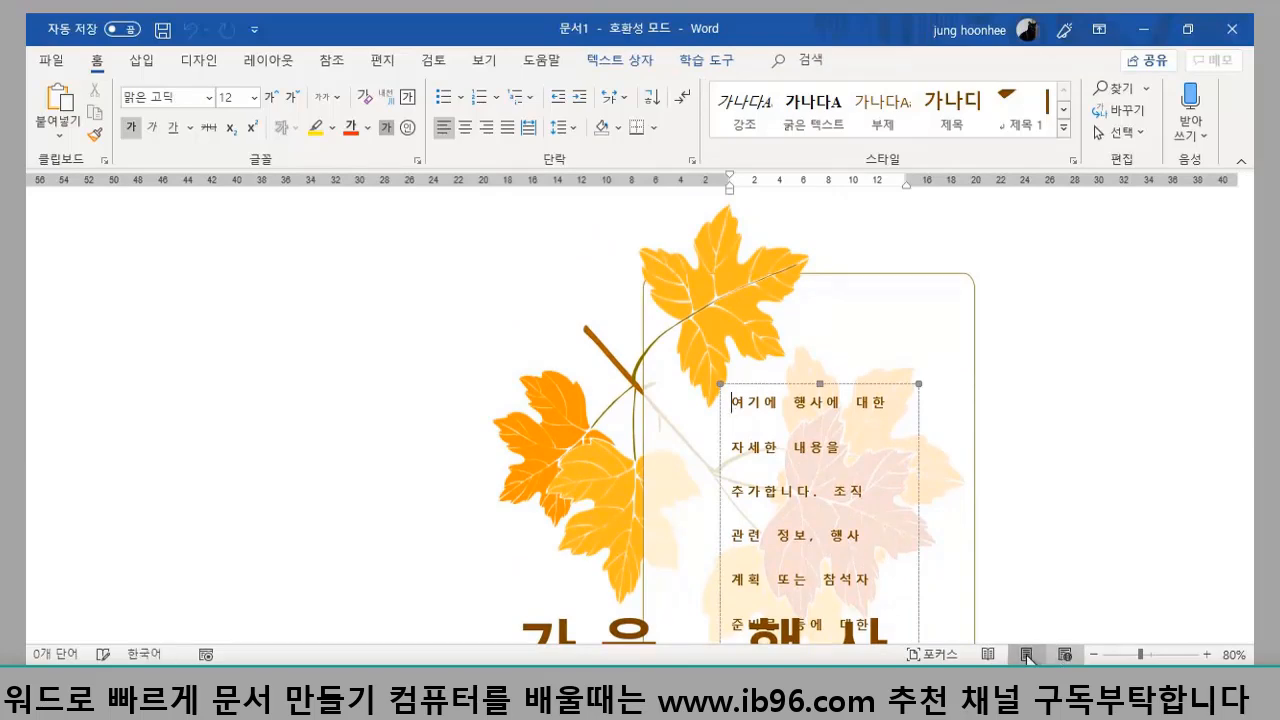
{"action": "left_click", "coordinate": [1028, 655]}
- Examine the flyer's description text box, title, date, time and location lines in print layout
{"action": "scroll", "coordinate": [918, 528], "scroll_direction": "down", "scroll_amount": 8}
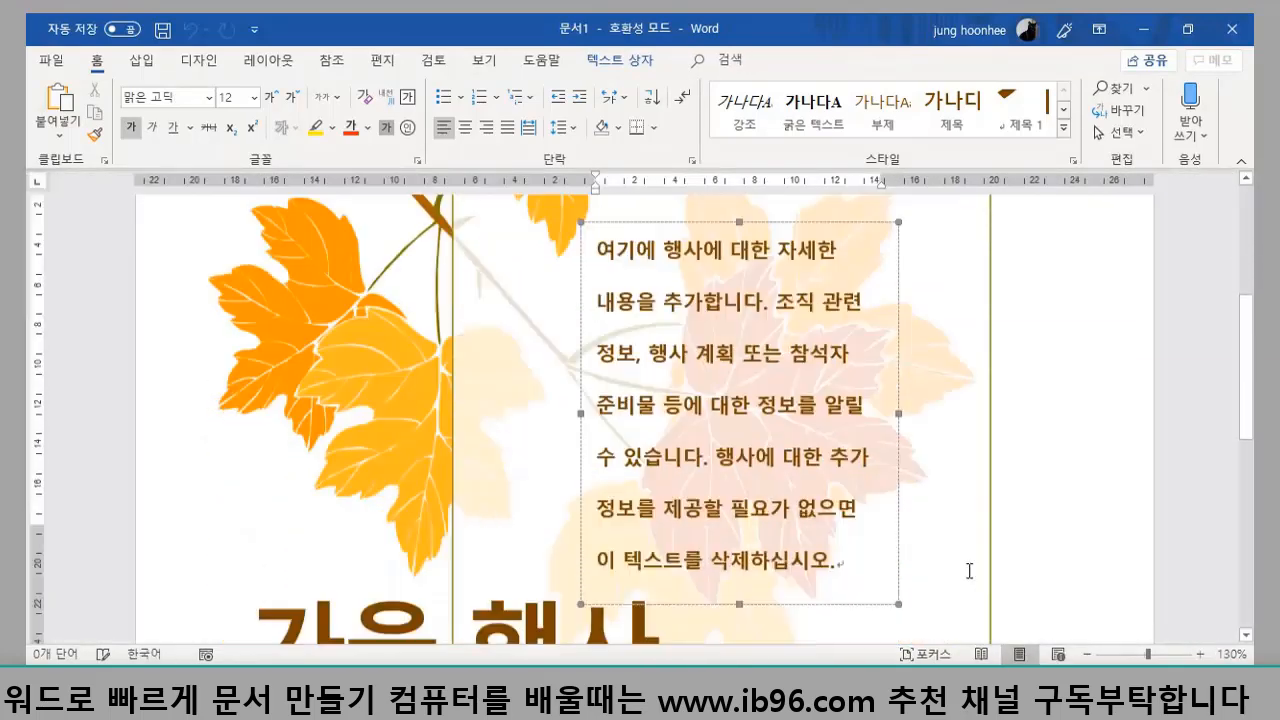
{"action": "scroll", "coordinate": [967, 573], "scroll_direction": "down", "scroll_amount": 1}
{"action": "scroll", "coordinate": [956, 576], "scroll_direction": "up", "scroll_amount": 2}
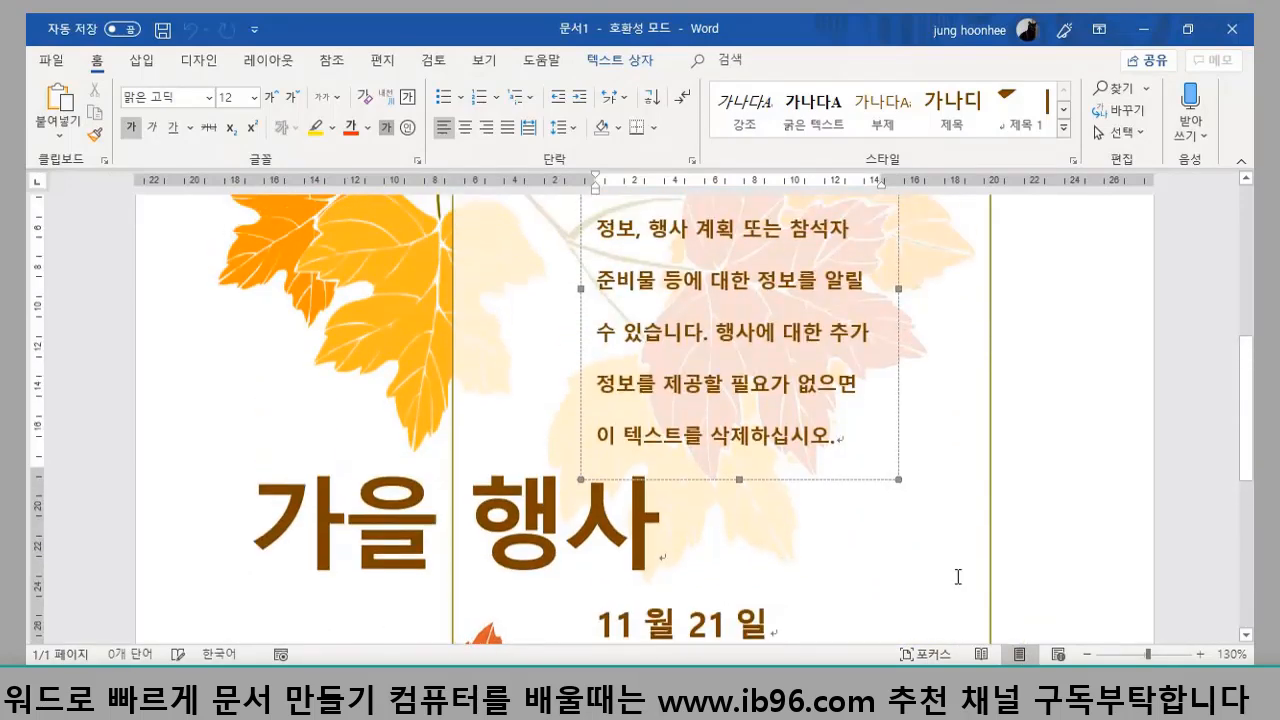
{"action": "scroll", "coordinate": [956, 576], "scroll_direction": "down", "scroll_amount": 3}
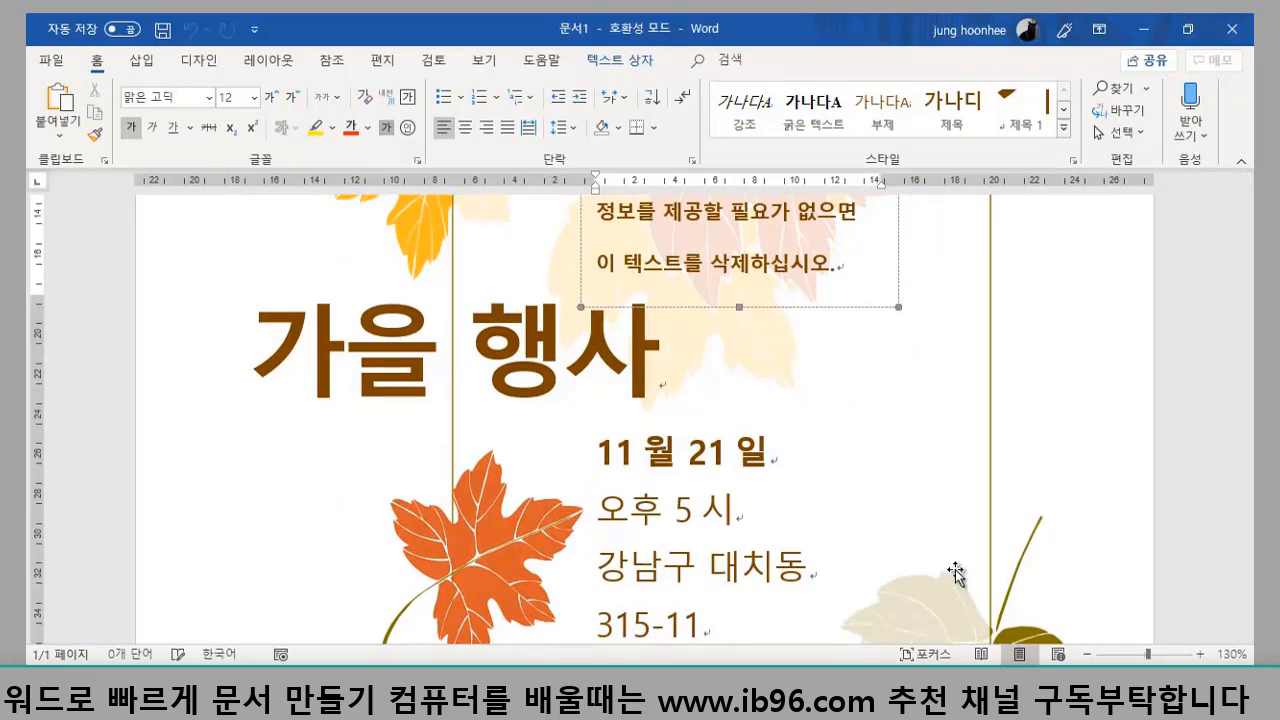
{"action": "scroll", "coordinate": [958, 548], "scroll_direction": "up", "scroll_amount": 5}
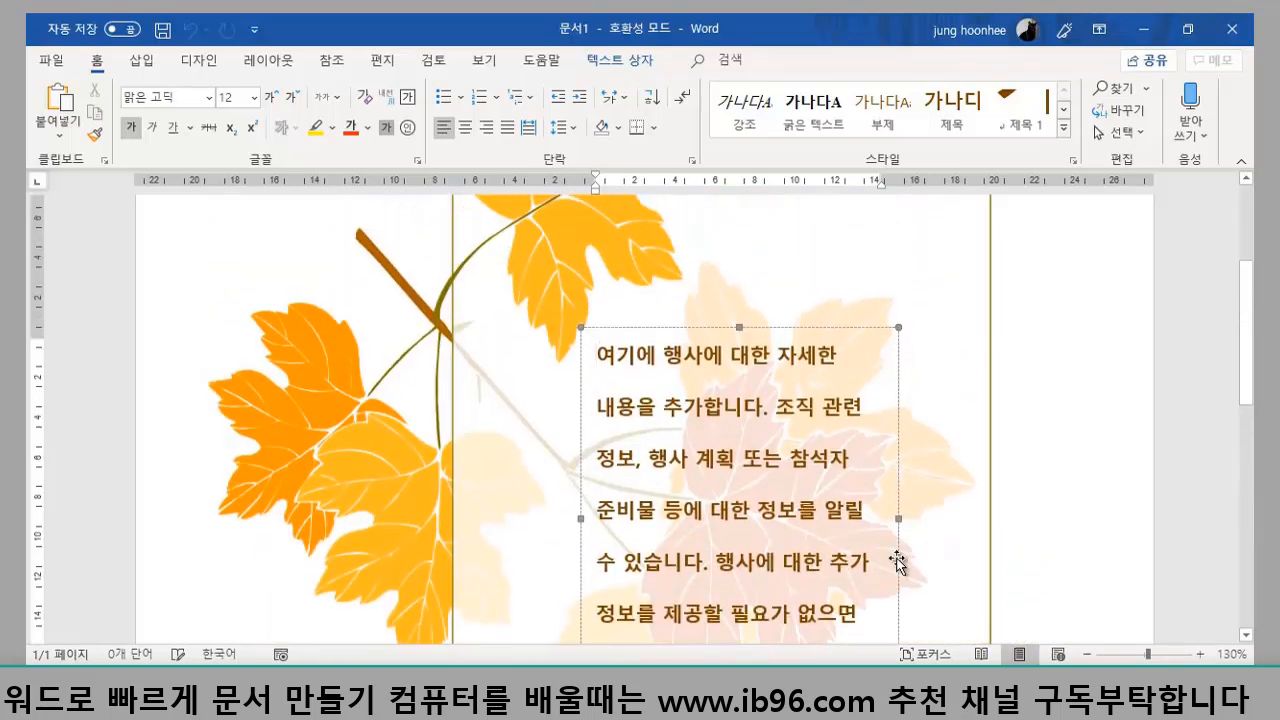
{"action": "scroll", "coordinate": [897, 562], "scroll_direction": "up", "scroll_amount": 2}
{"action": "scroll", "coordinate": [936, 560], "scroll_direction": "down", "scroll_amount": 1}
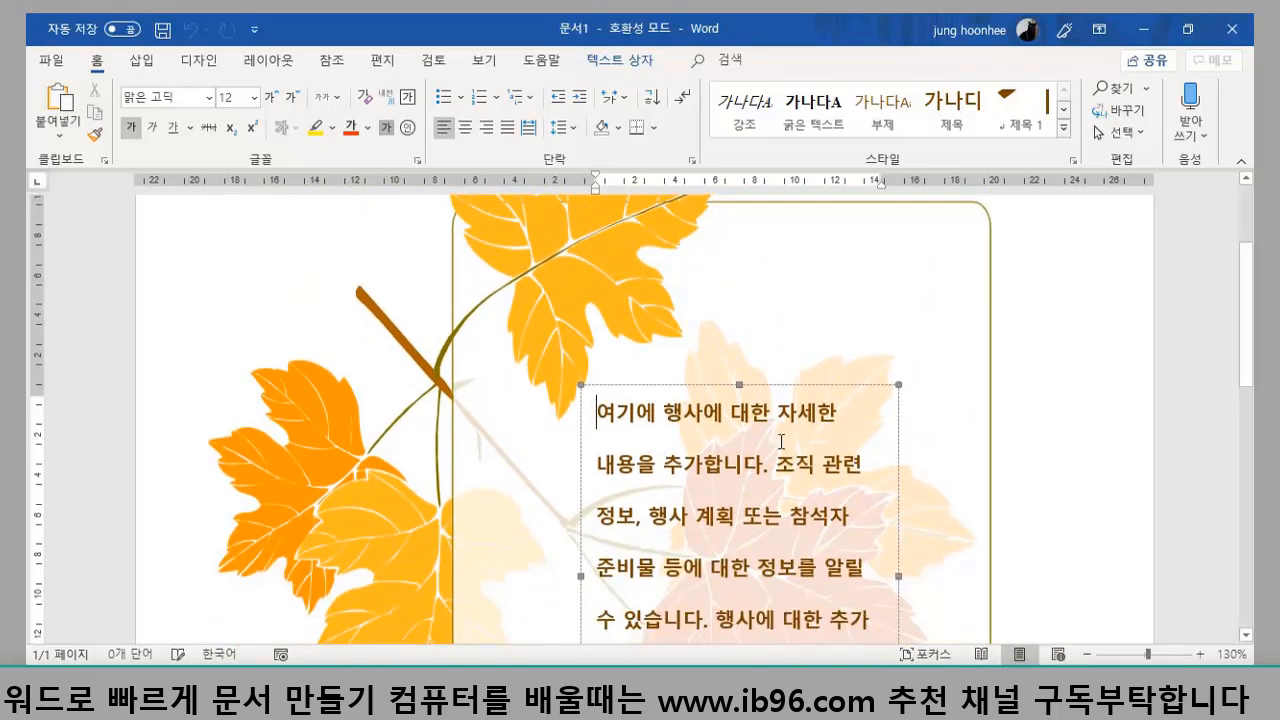
{"action": "scroll", "coordinate": [848, 468], "scroll_direction": "down", "scroll_amount": 3}
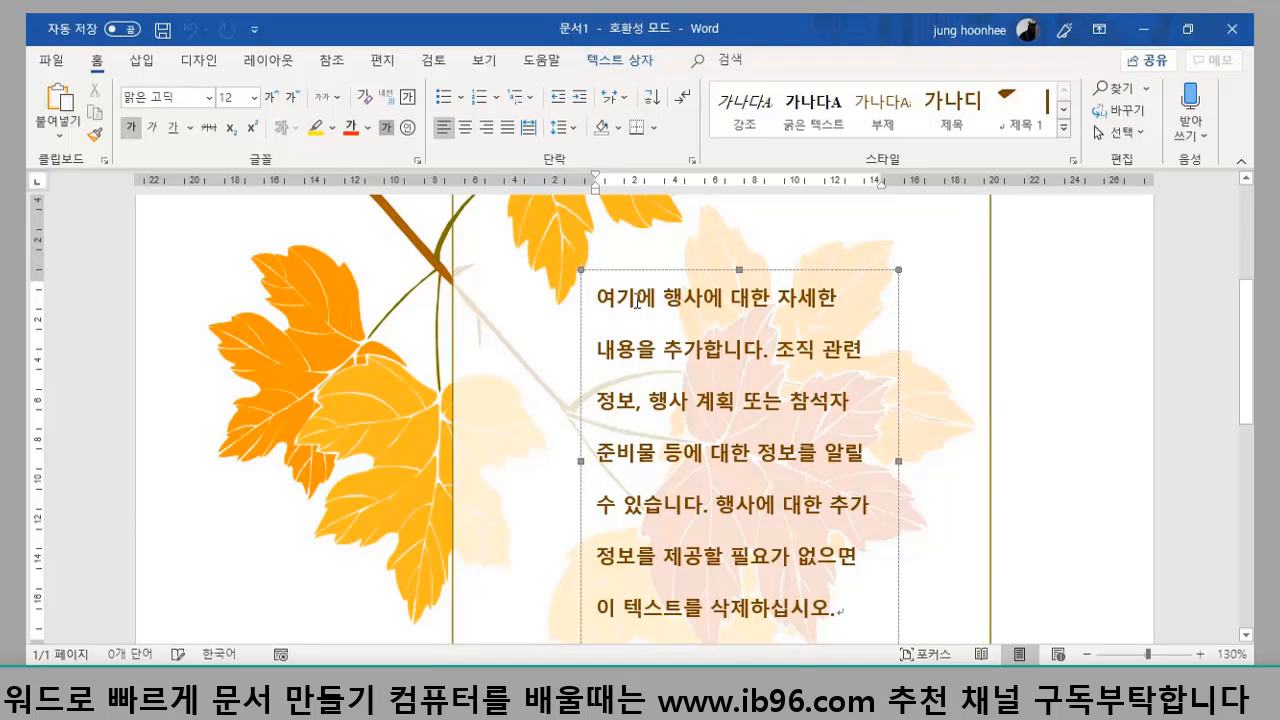
- Insert the line "깊어가는 가을 ..." as its own paragraph at the start of the flyer's event description
{"action": "scroll", "coordinate": [745, 380], "scroll_direction": "down", "scroll_amount": 2}
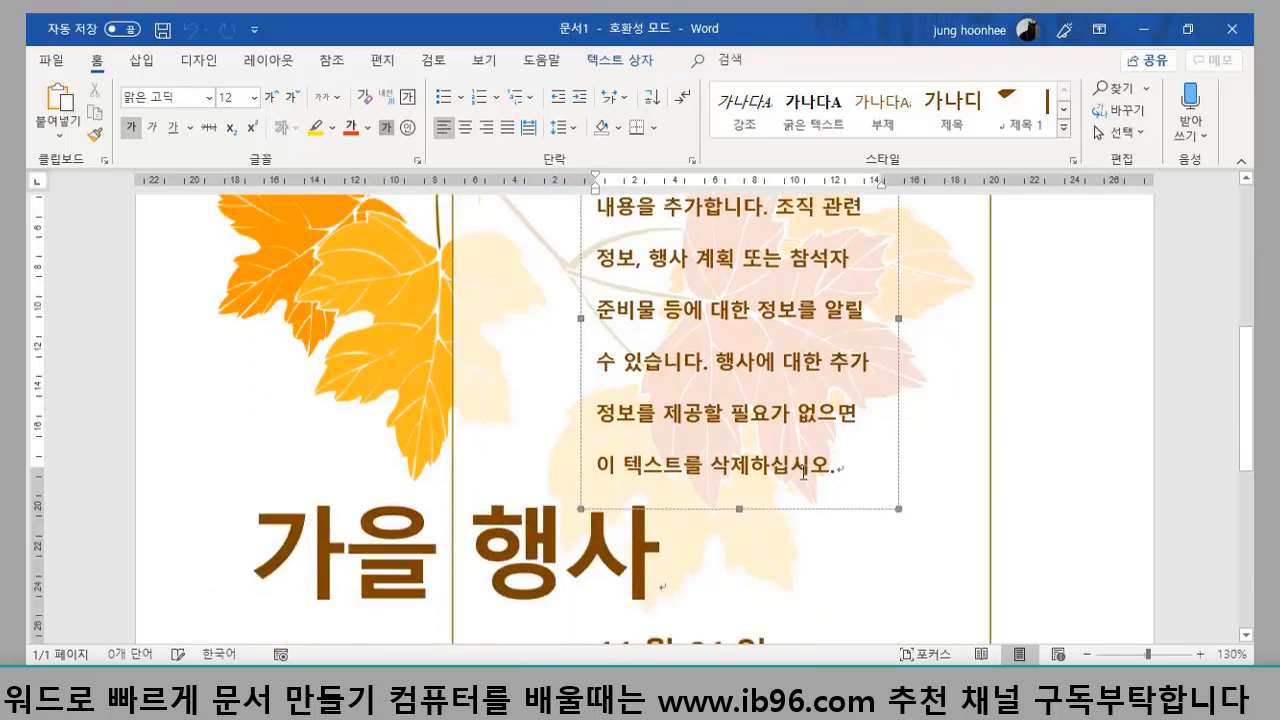
{"action": "scroll", "coordinate": [780, 433], "scroll_direction": "up", "scroll_amount": 1}
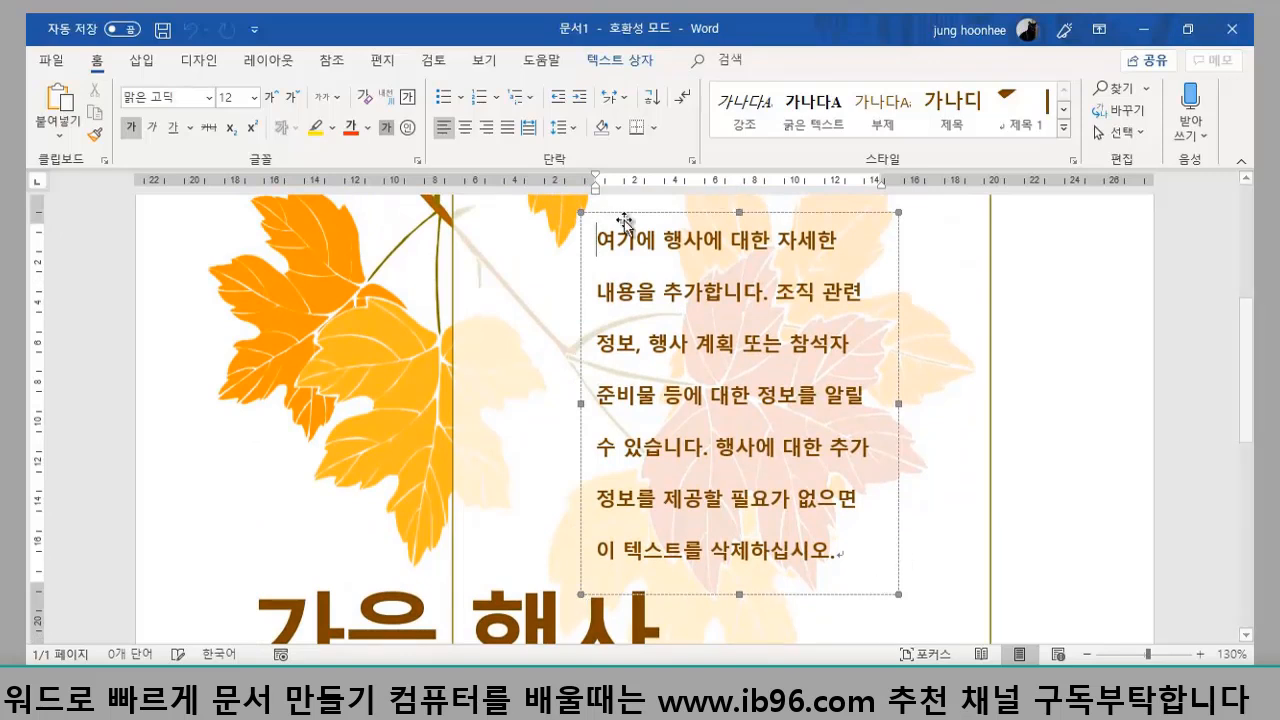
{"action": "left_click_drag", "start_coordinate": [596, 240], "coordinate": [850, 550]}
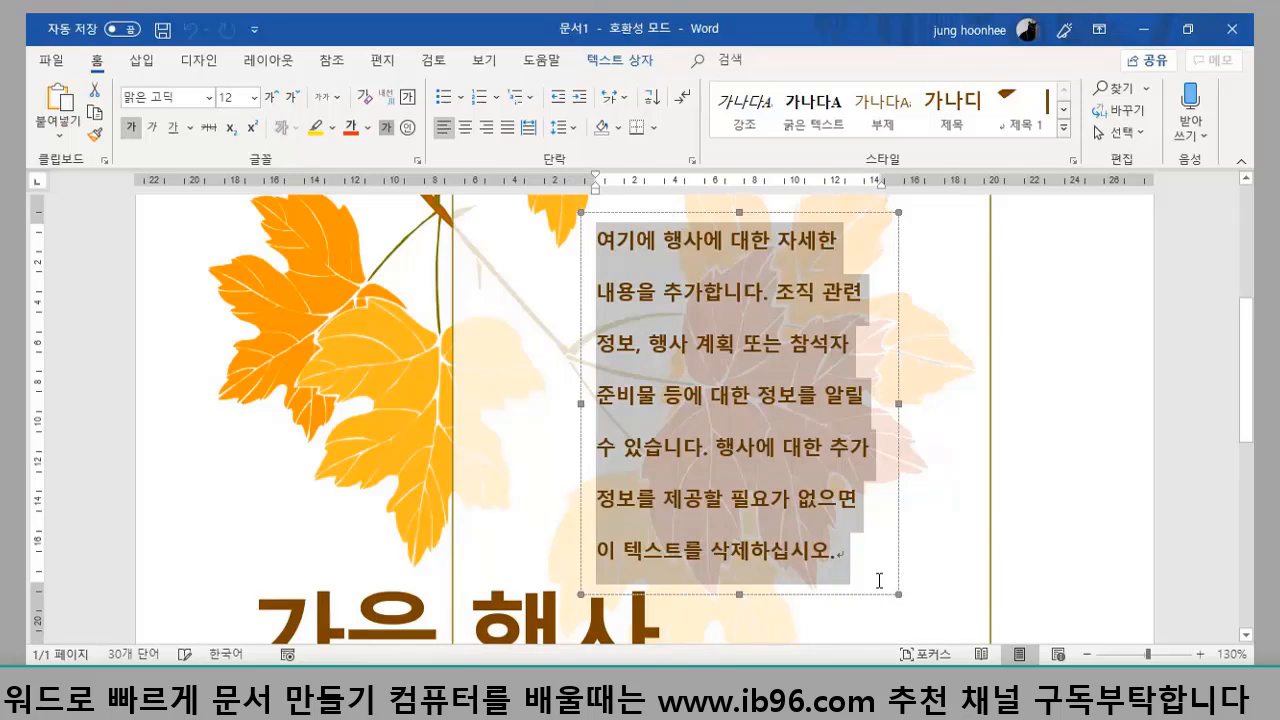
{"action": "left_click", "coordinate": [597, 242]}
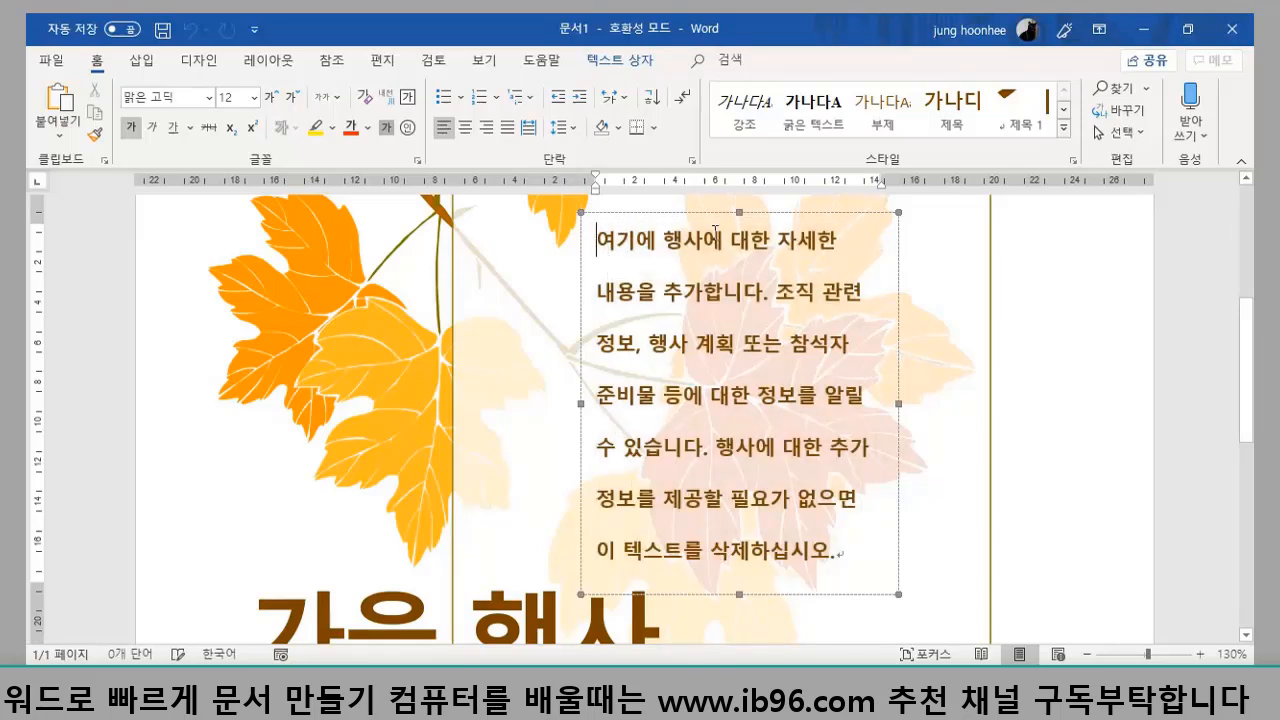
{"action": "type", "text": "ㄱ깊어가는 "}
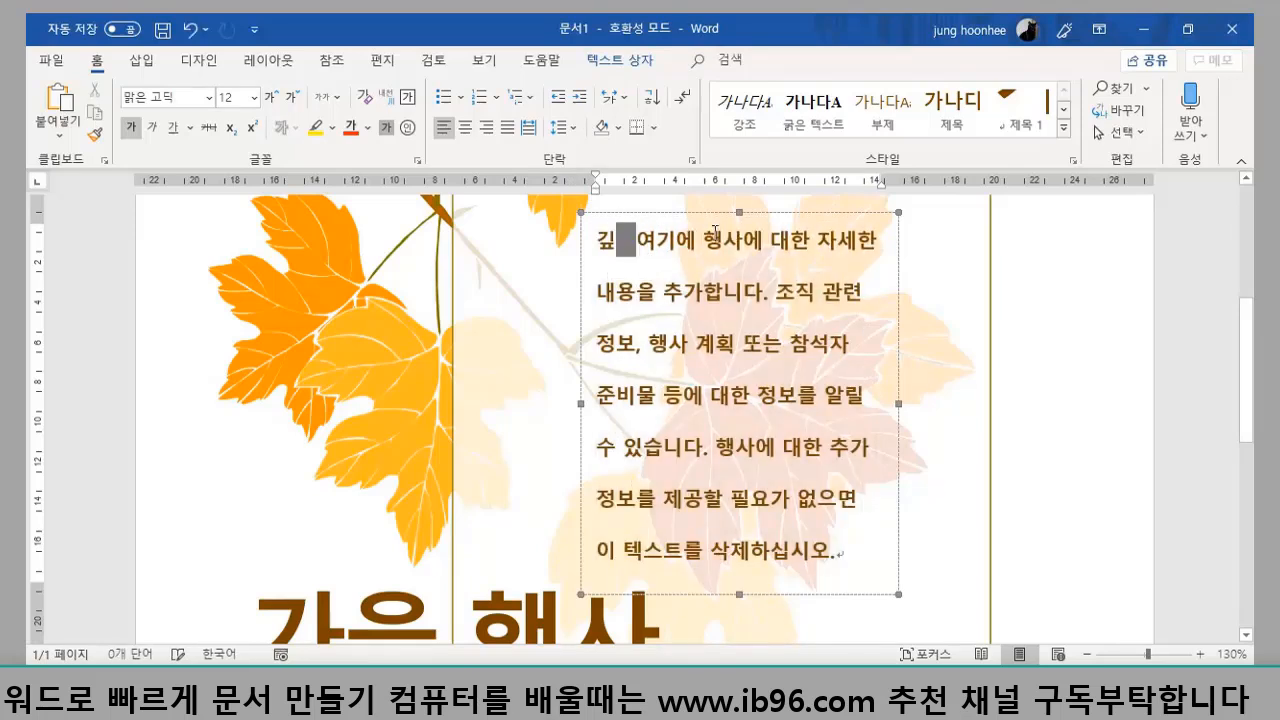
{"action": "type", "text": "가을 ."}
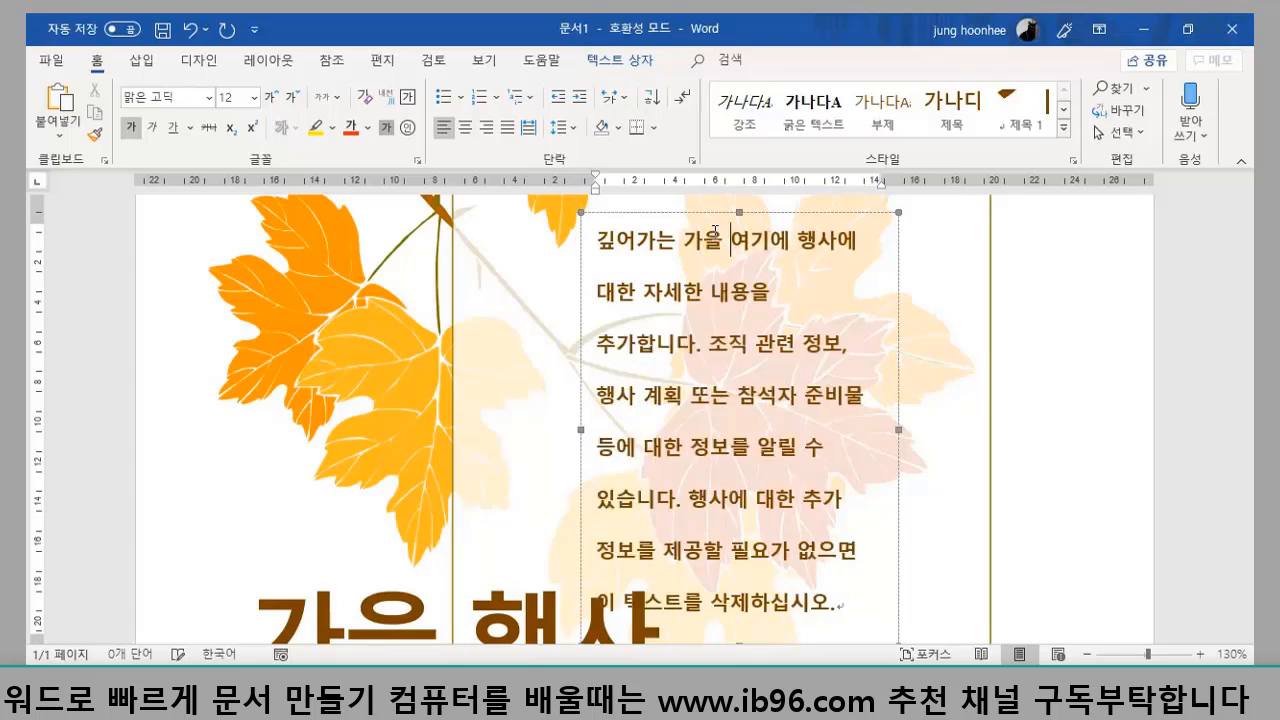
{"action": "type", "text": ".."}
{"action": "key", "text": "Return"}
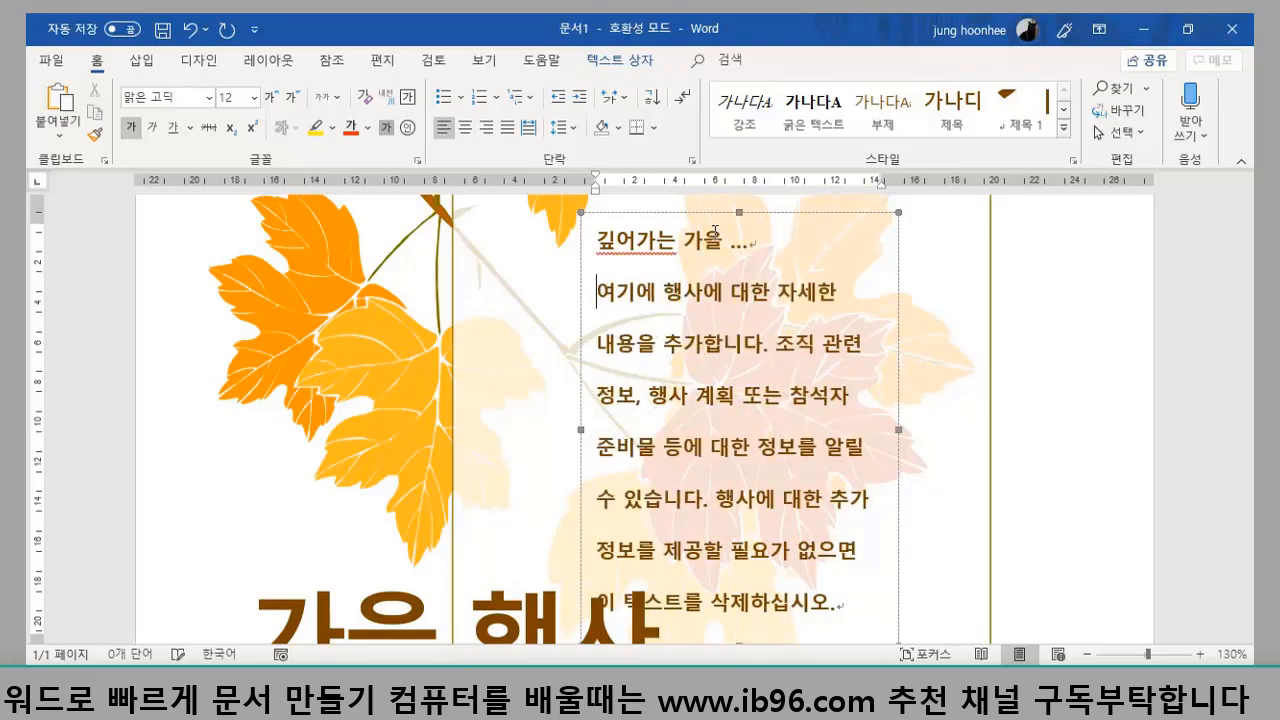
- Start the description's second paragraph with "그 동안 함께했던 자원봉사자들과 도움주신 여러 단체", ahead of the placeholder text
{"action": "type", "text": "그"}
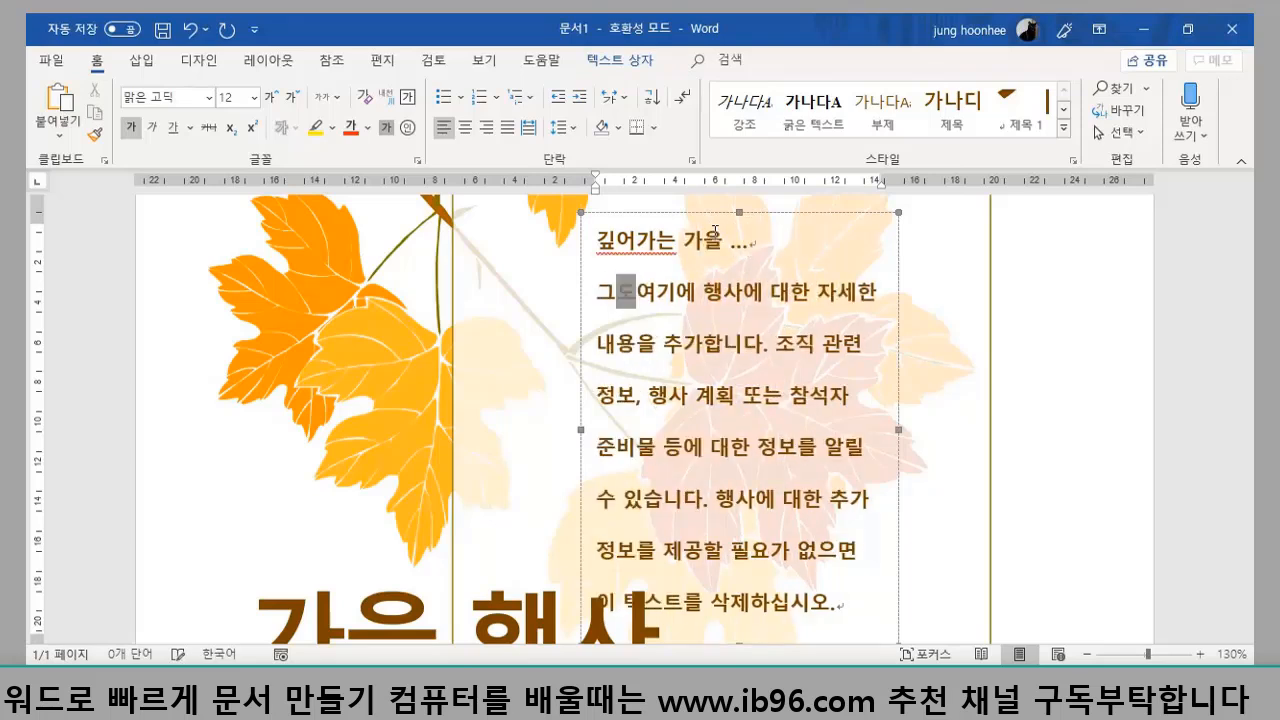
{"action": "type", "text": " 동안 "}
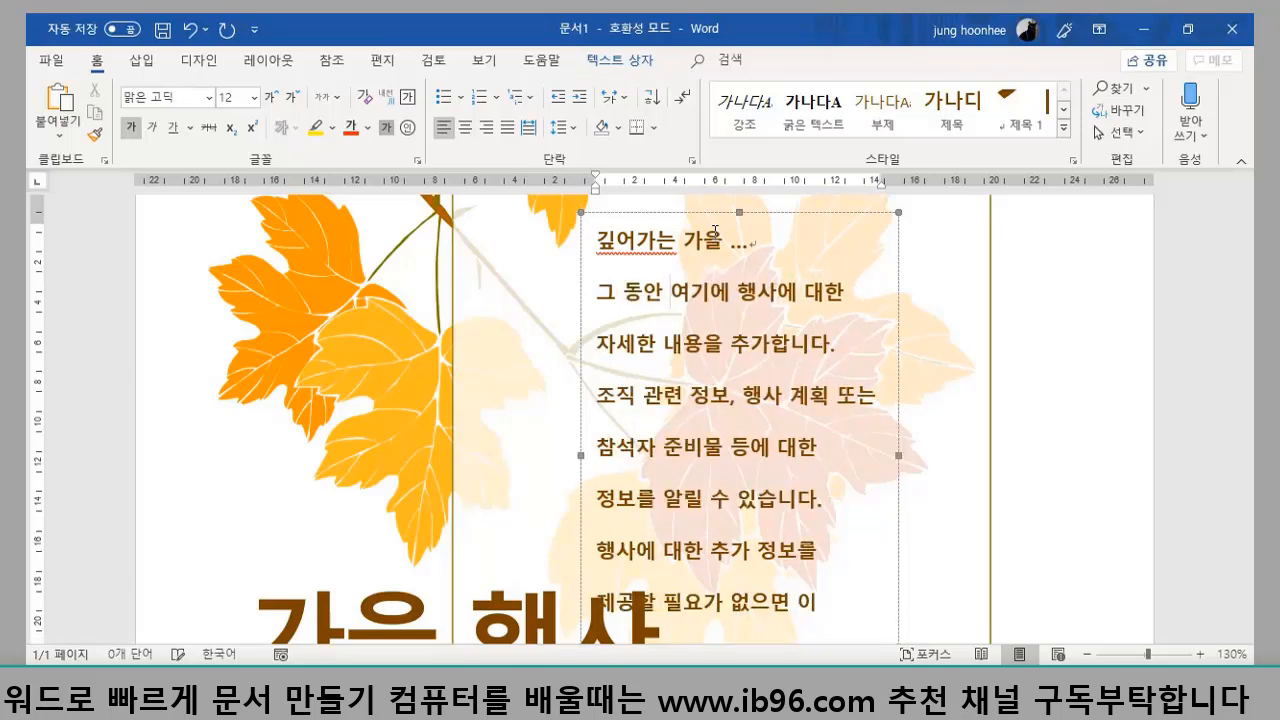
{"action": "type", "text": "함께했"}
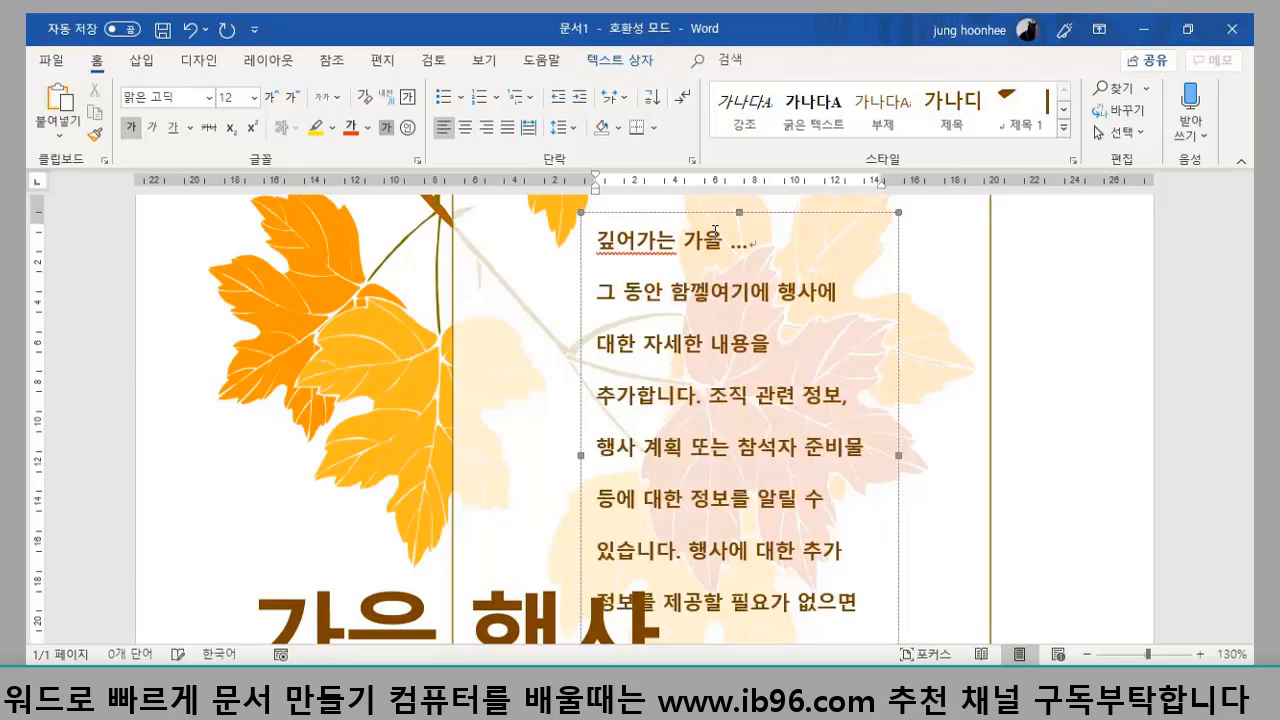
{"action": "type", "text": "던 "}
{"action": "type", "text": "자원봉ㅈ"}
{"action": "type", "text": "자자"}
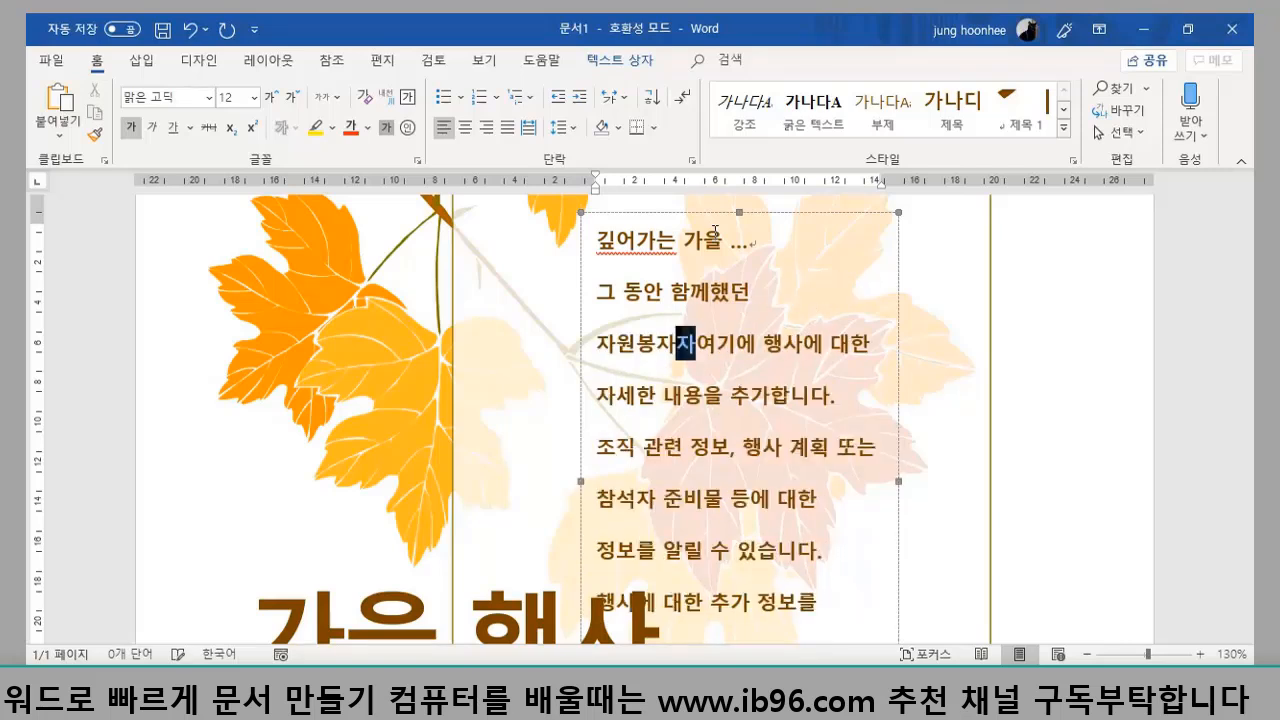
{"action": "key", "text": "BackSpace"}
{"action": "key", "text": "BackSpace"}
{"action": "key", "text": "BackSpace"}
{"action": "type", "text": "사자"}
{"action": "type", "text": "들과 ㄷ"}
{"action": "type", "text": "도움주신 여러 "}
{"action": "type", "text": "단체"}
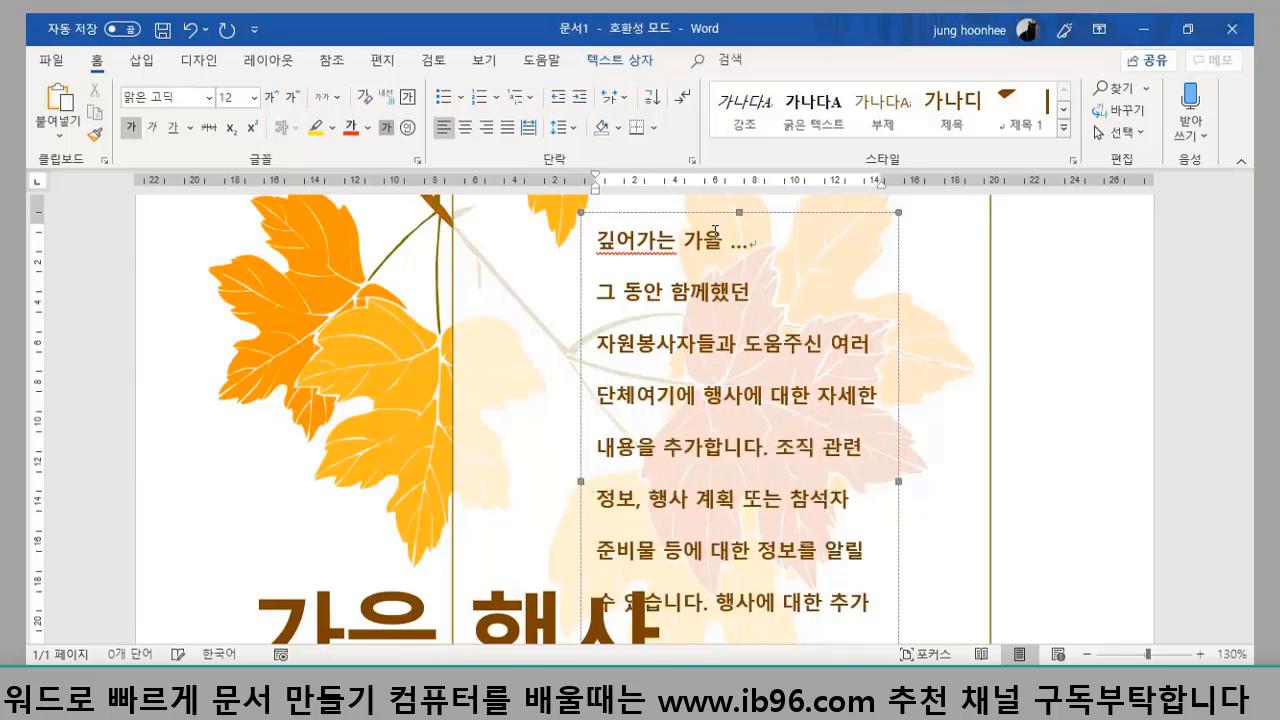
- Complete the description's sentence with "회원분들이 뜻을 모아 나눔의 바자회를 개최합니다."
{"action": "type", "text": " 회원분"}
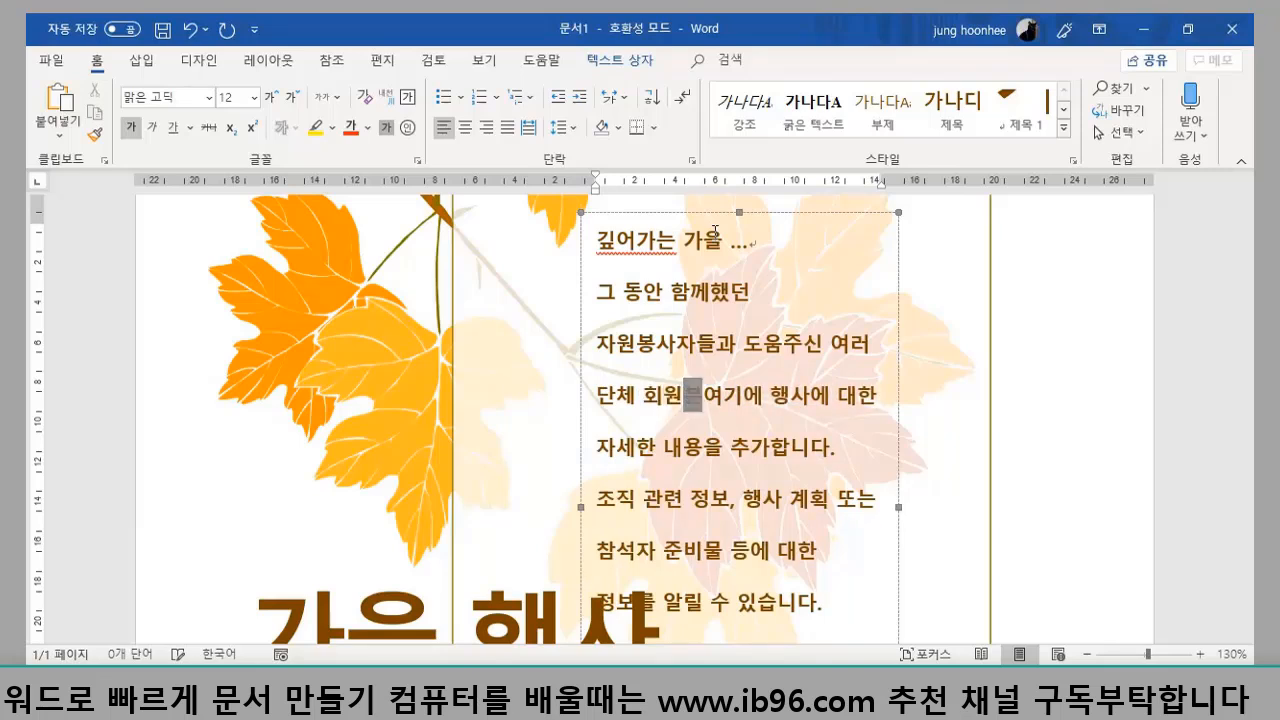
{"action": "type", "text": "들이 뜨ㅅ을 모"}
{"action": "type", "text": "나눔의 밪"}
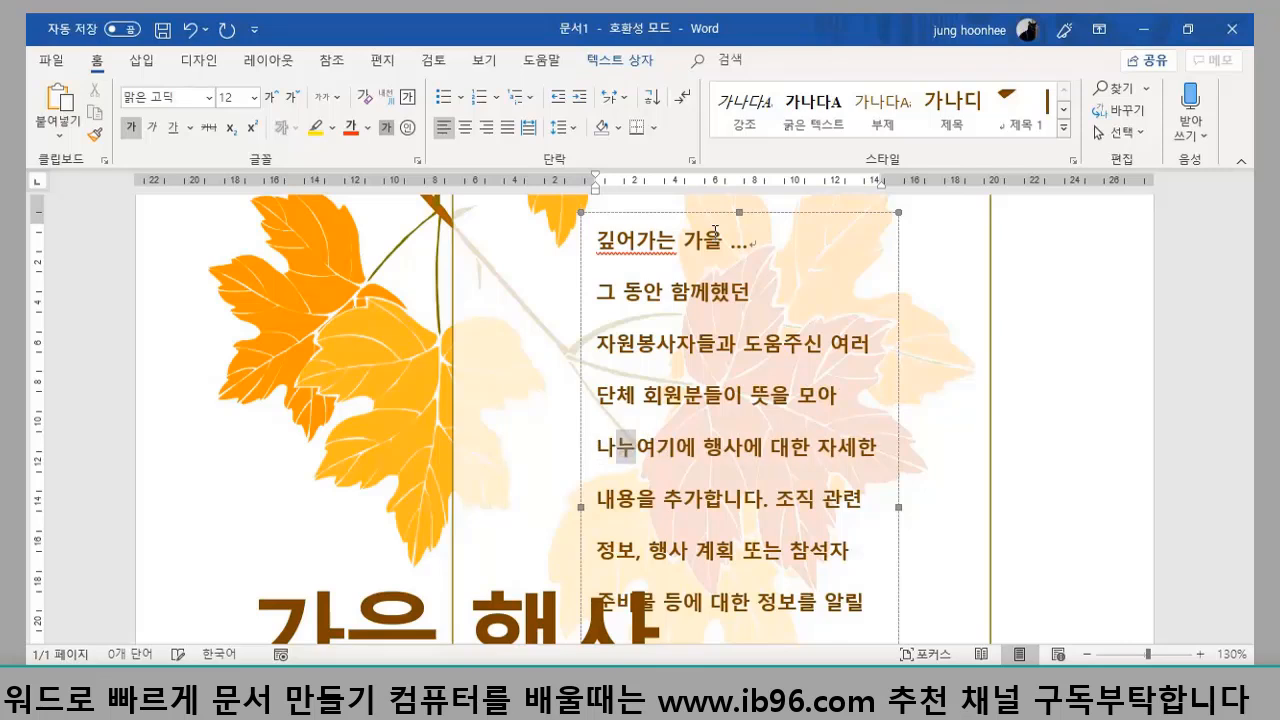
{"action": "type", "text": "자회를 개최"}
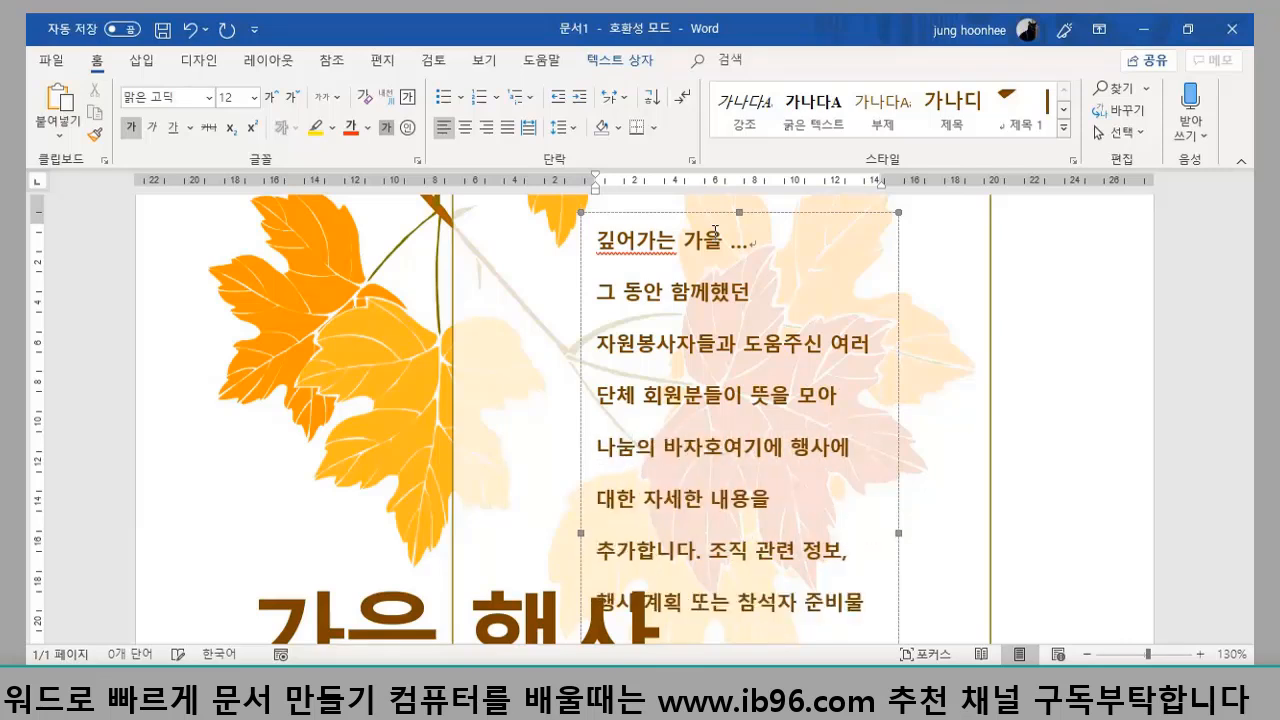
{"action": "type", "text": "합니다."}
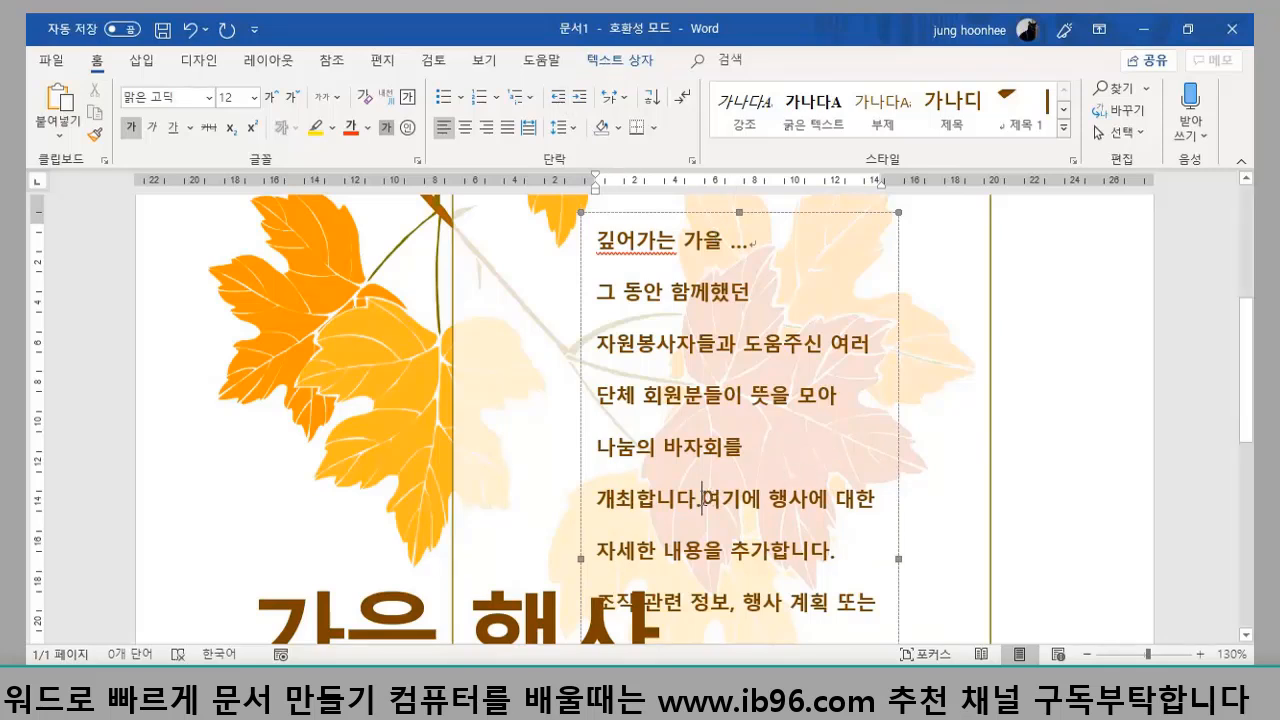
- Delete all the remaining placeholder text after "개최합니다." in the description text box
{"action": "left_click_drag", "start_coordinate": [716, 500], "coordinate": [863, 510]}
{"action": "key", "text": "Delete"}
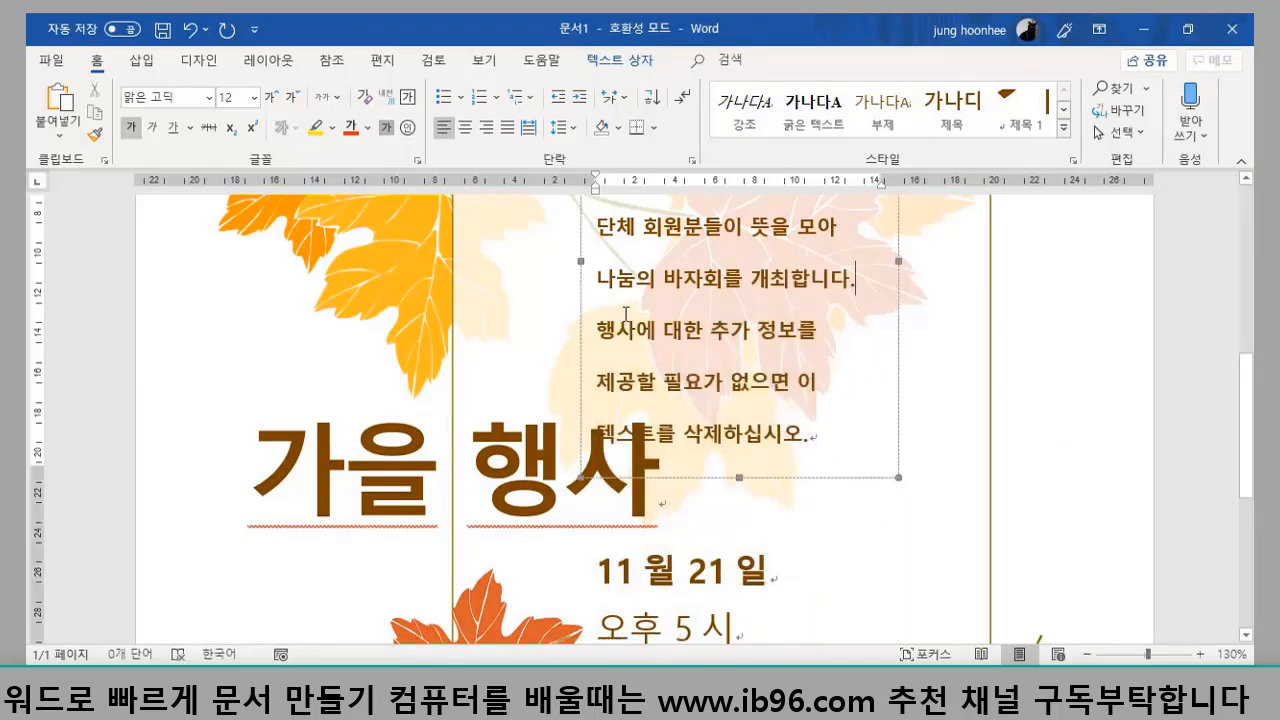
{"action": "left_click_drag", "start_coordinate": [597, 330], "coordinate": [850, 452]}
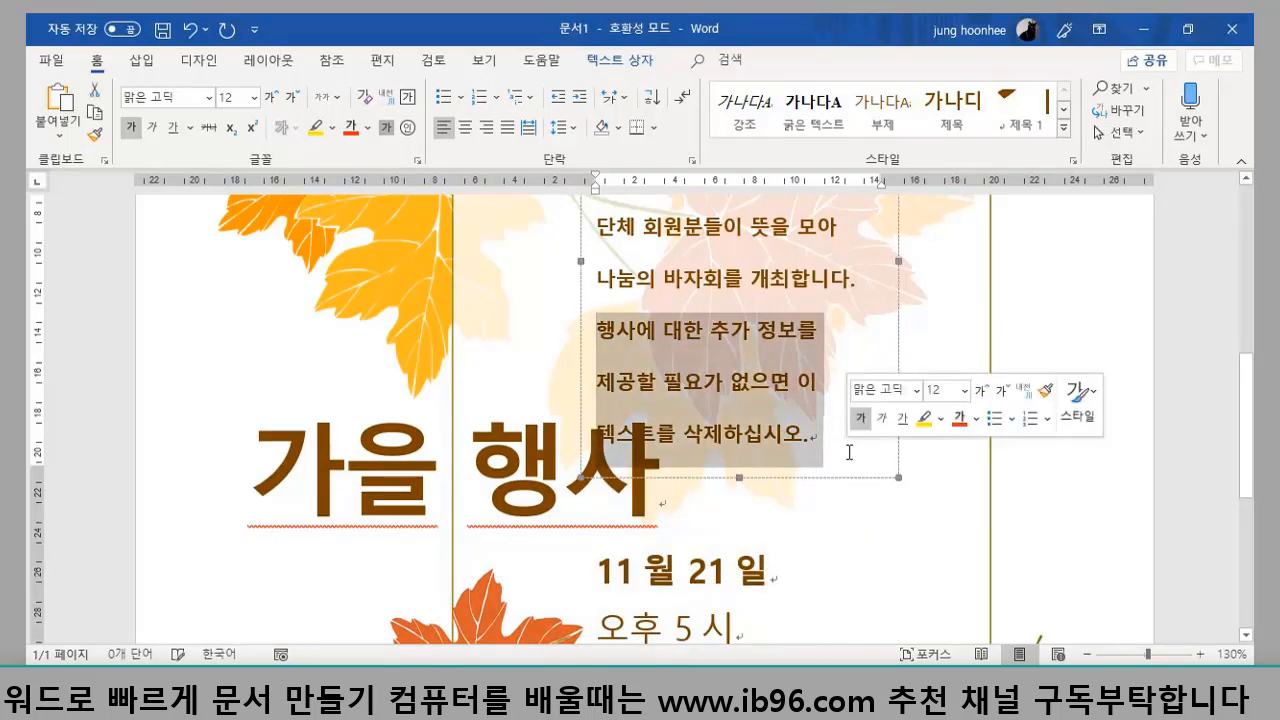
{"action": "key", "text": "Delete"}
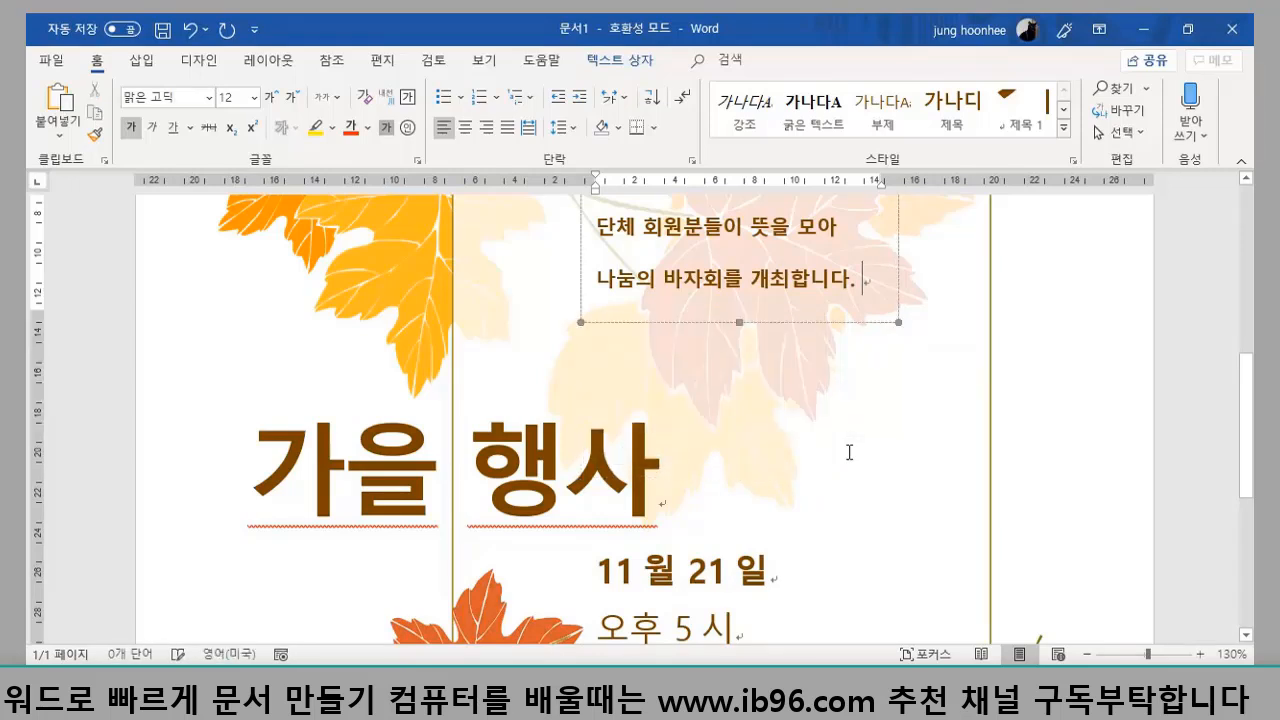
{"action": "scroll", "coordinate": [690, 380], "scroll_direction": "up", "scroll_amount": 3}
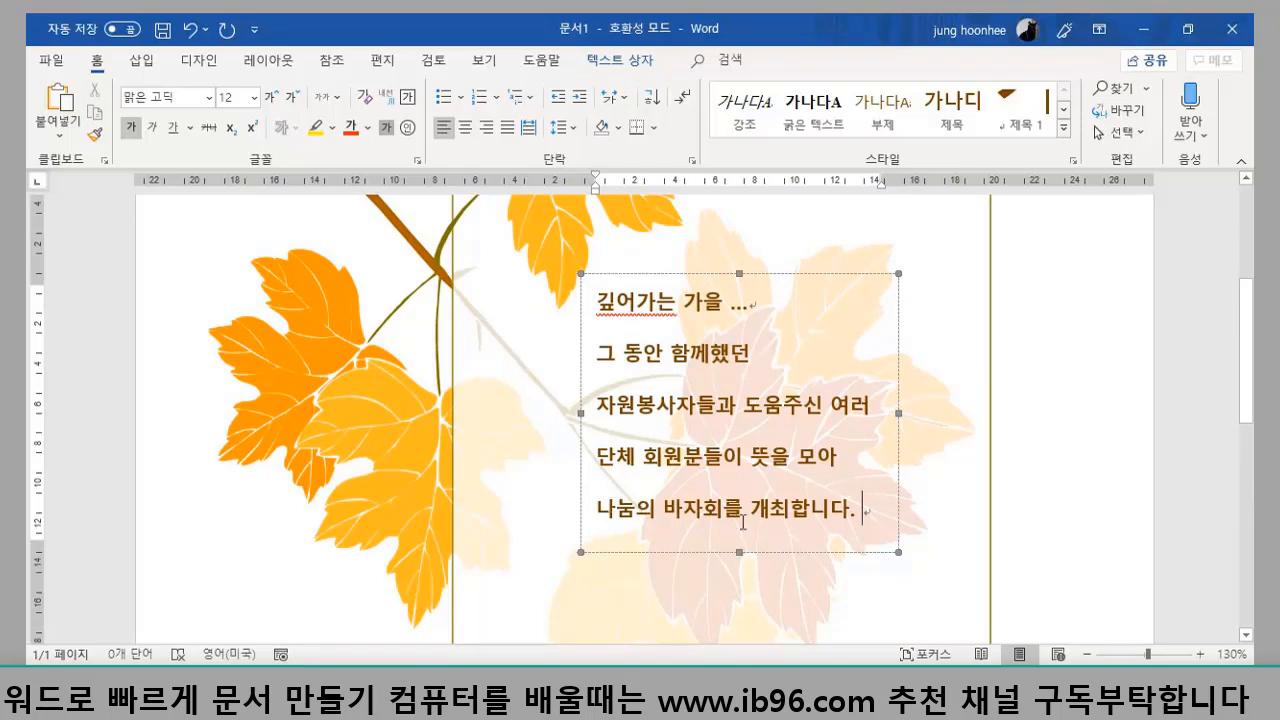
- Move the flyer's "가을 행사" title text box slightly upward
{"action": "scroll", "coordinate": [743, 521], "scroll_direction": "down", "scroll_amount": 3}
{"action": "left_click", "coordinate": [541, 527]}
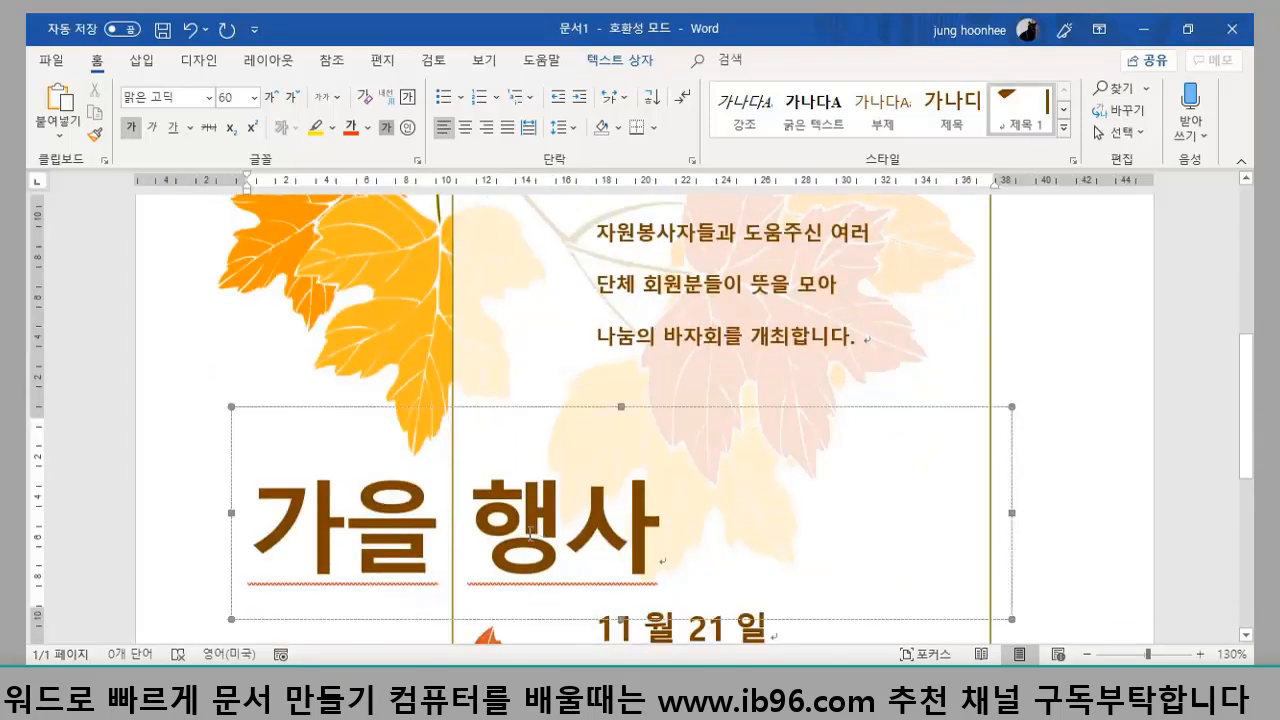
{"action": "left_click", "coordinate": [747, 521]}
{"action": "left_click_drag", "start_coordinate": [729, 408], "coordinate": [730, 391]}
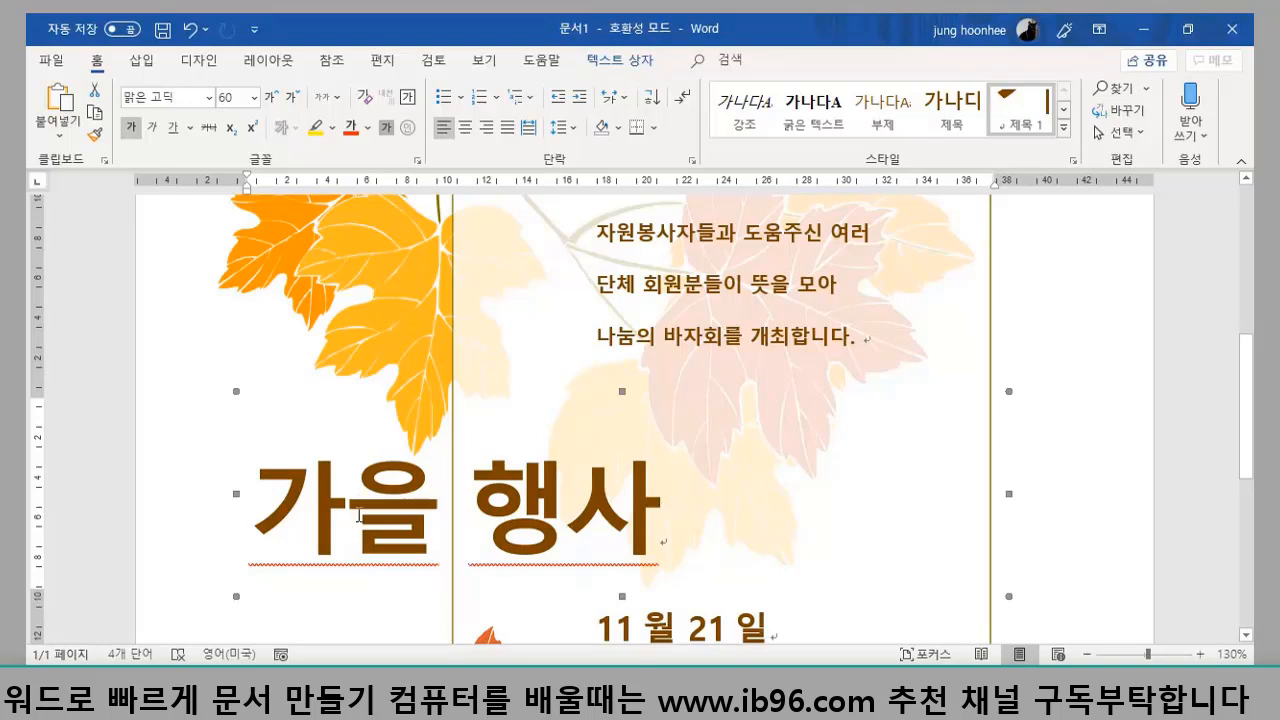
- Replace the flyer's title with "나눔 바자회" and leave the title text box
{"action": "left_click", "coordinate": [272, 507]}
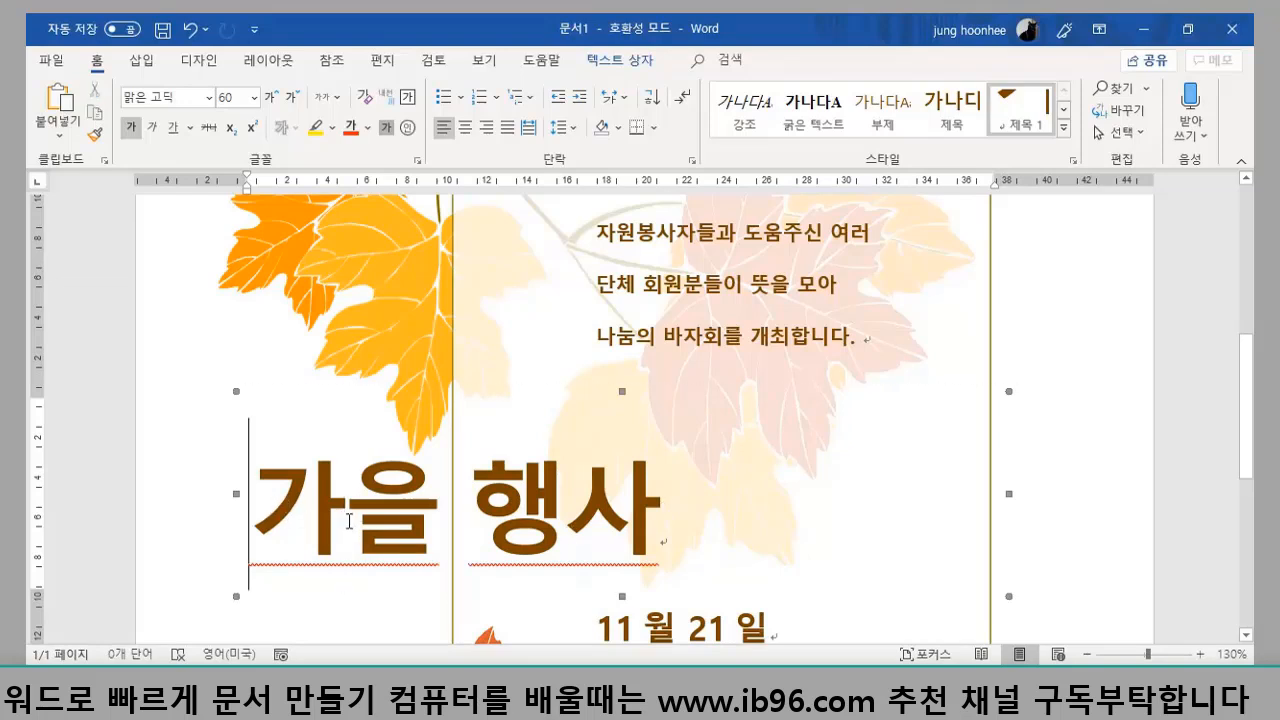
{"action": "type", "text": "나눔"}
{"action": "key", "text": "Delete"}
{"action": "key", "text": "Delete"}
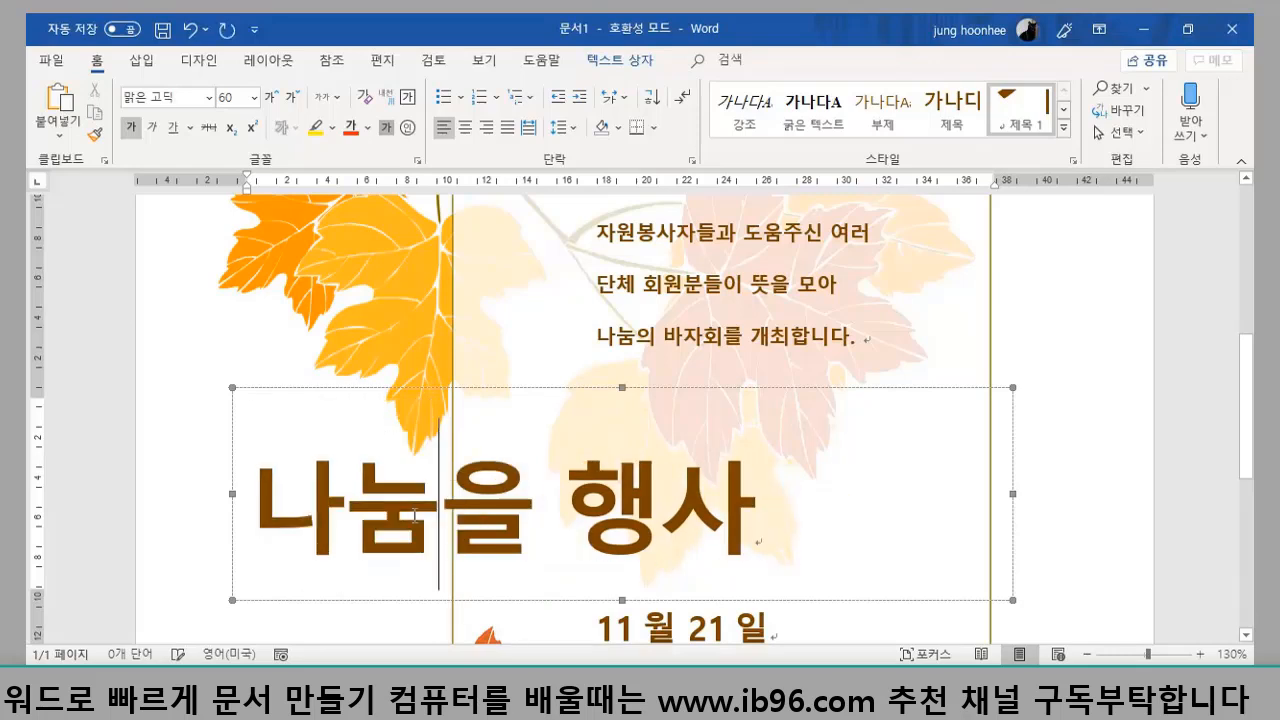
{"action": "key", "text": "Delete"}
{"action": "key", "text": "Delete"}
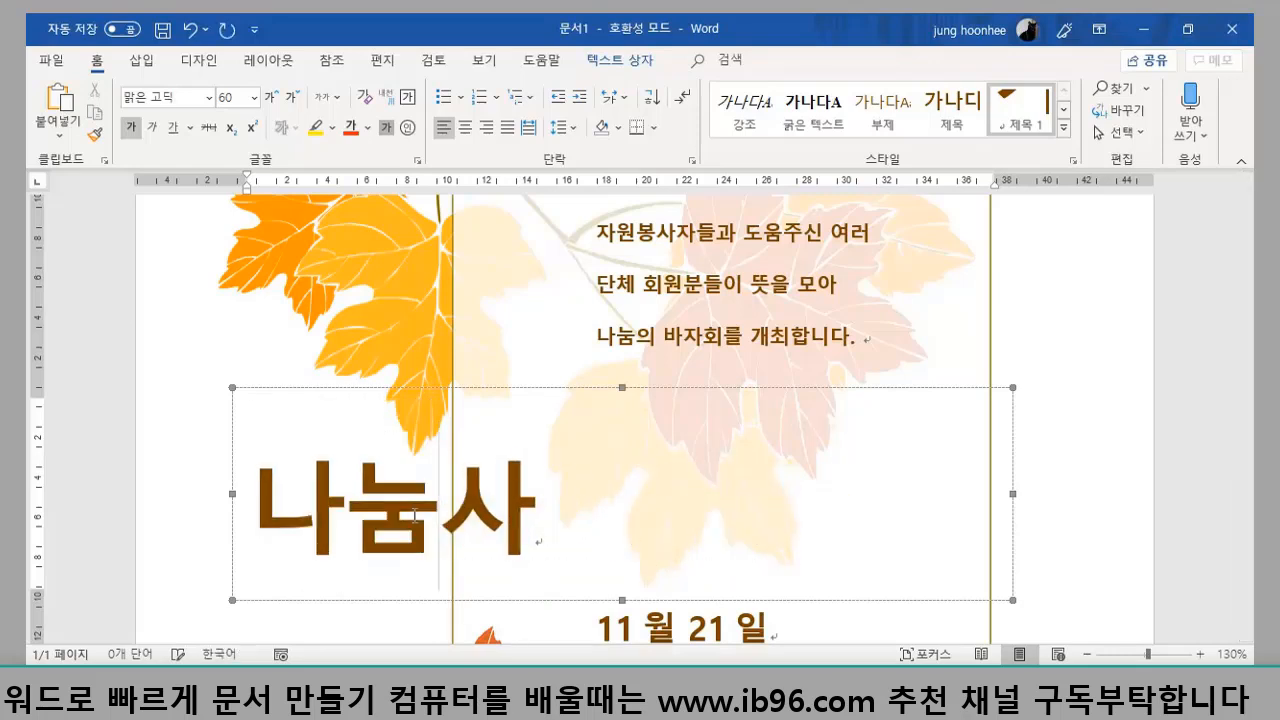
{"action": "key", "text": "Delete"}
{"action": "type", "text": "바"}
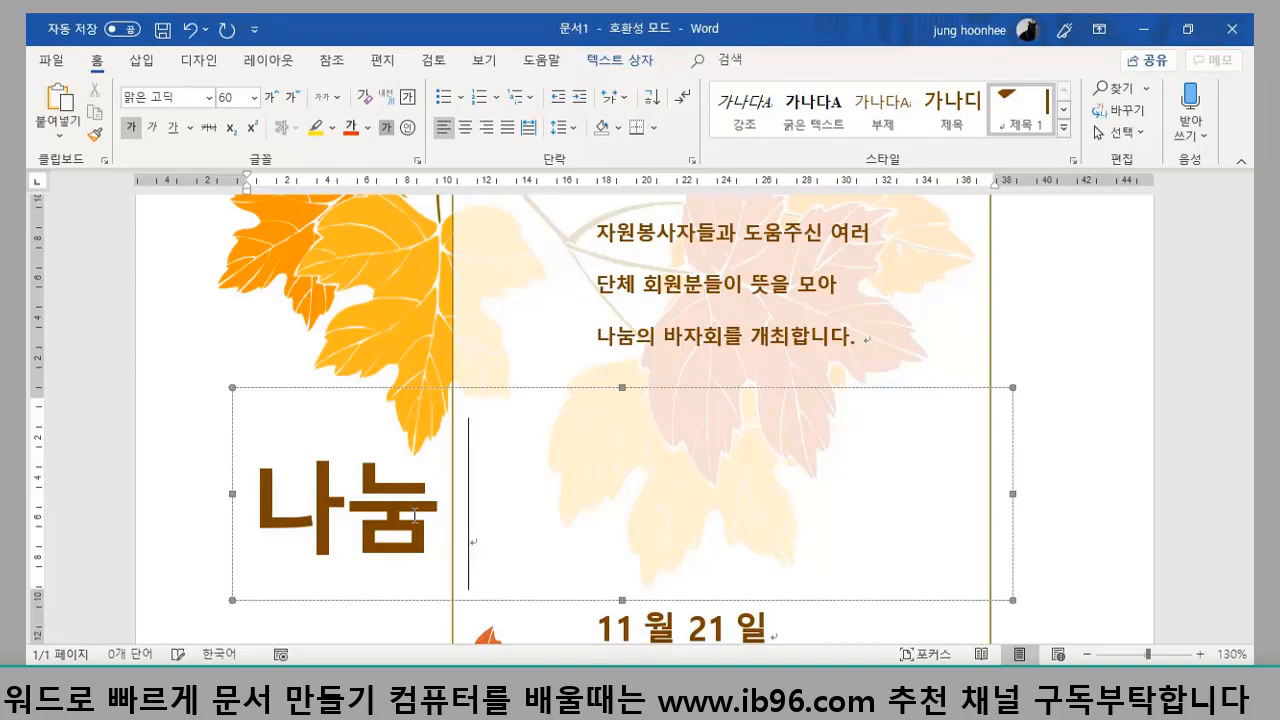
{"action": "type", "text": "자회"}
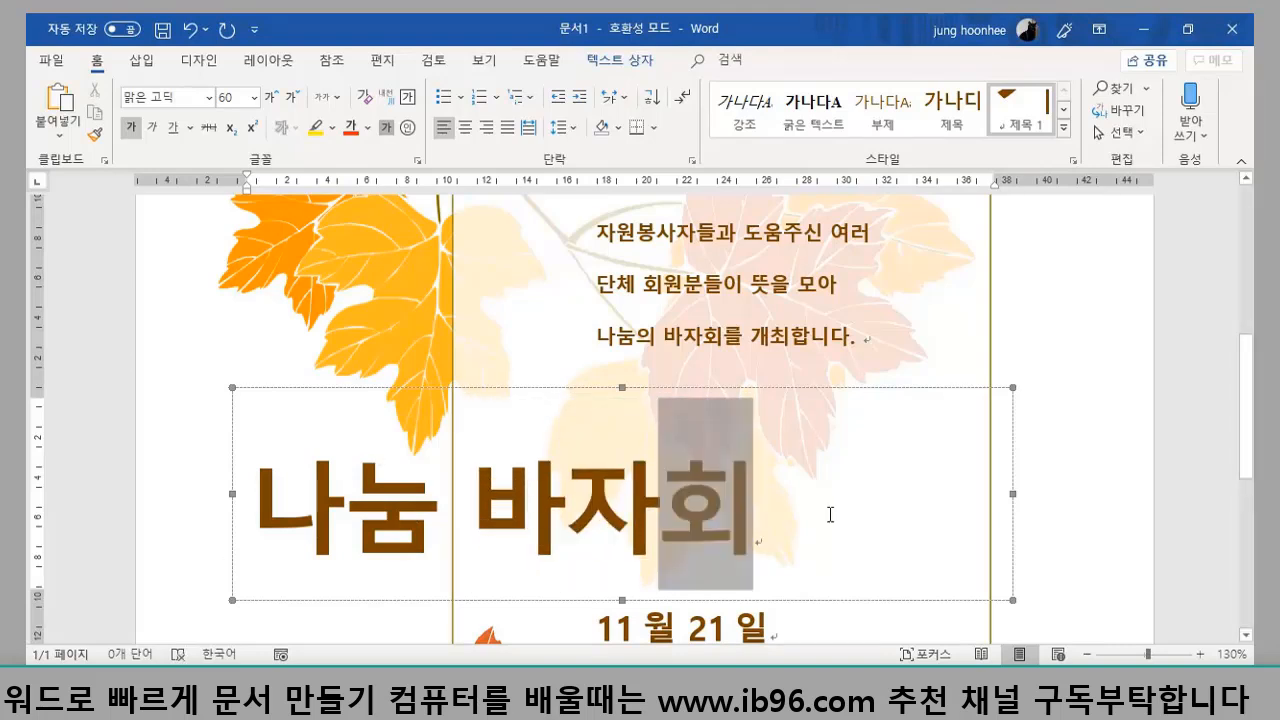
{"action": "left_click", "coordinate": [1016, 500]}
{"action": "left_click", "coordinate": [517, 554]}
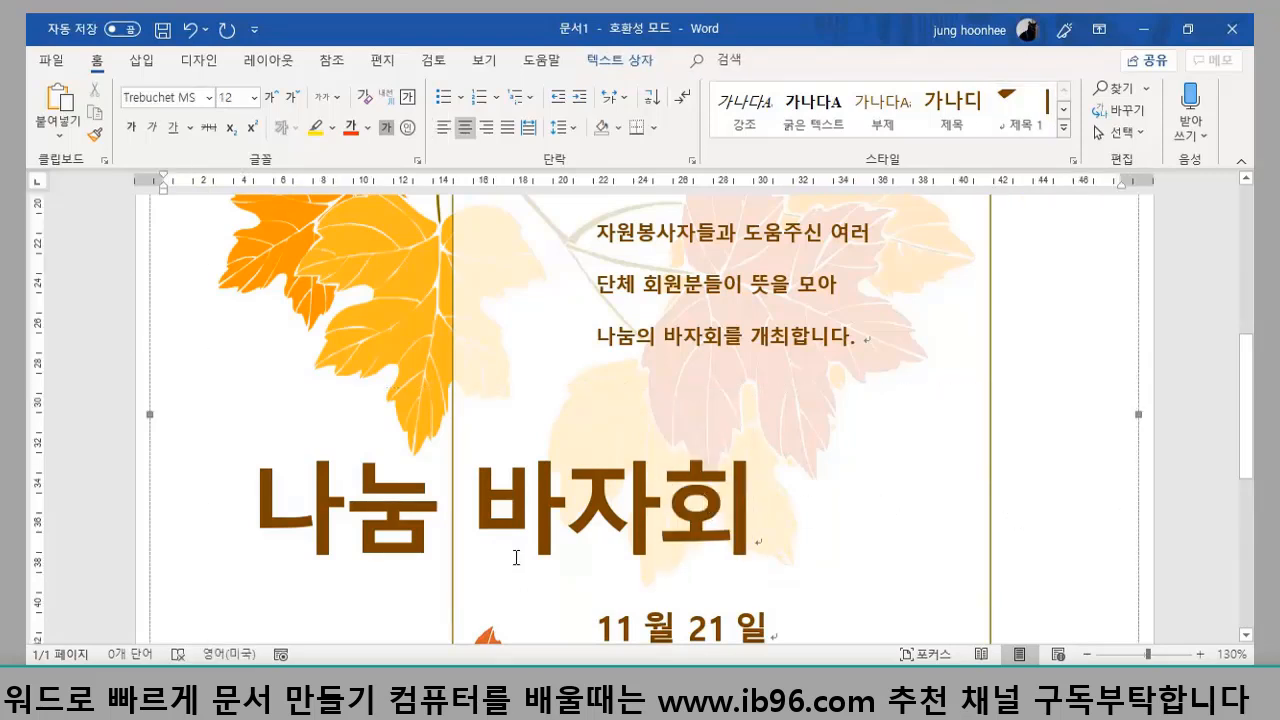
- Replace the date line below the title with "날짜-2019.11.09"
{"action": "scroll", "coordinate": [556, 495], "scroll_direction": "down", "scroll_amount": 2}
{"action": "left_click", "coordinate": [722, 450]}
{"action": "left_click_drag", "start_coordinate": [597, 455], "coordinate": [767, 455]}
{"action": "left_click", "coordinate": [767, 455]}
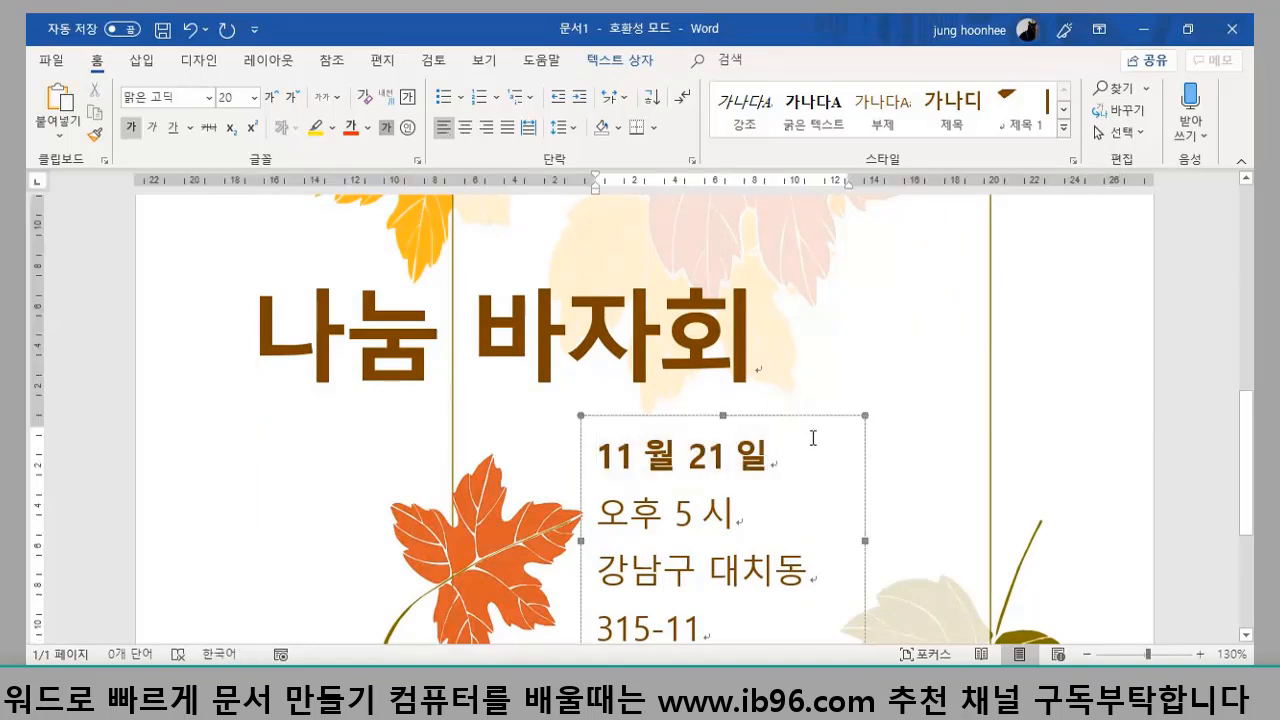
{"action": "left_click", "coordinate": [601, 457]}
{"action": "key", "text": "Delete"}
{"action": "key", "text": "Delete"}
{"action": "key", "text": "Delete"}
{"action": "key", "text": "Delete"}
{"action": "key", "text": "Delete"}
{"action": "key", "text": "Delete"}
{"action": "key", "text": "Delete"}
{"action": "key", "text": "Delete"}
{"action": "key", "text": "Delete"}
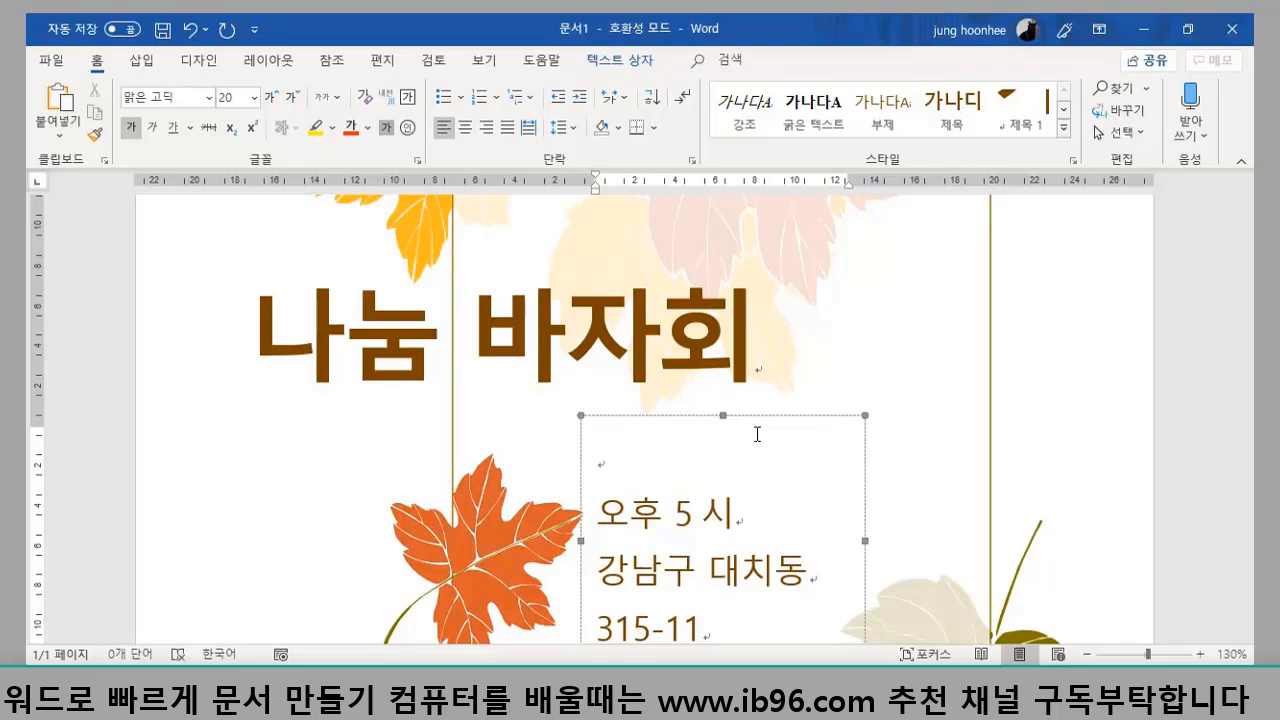
{"action": "type", "text": "날짜"}
{"action": "key", "text": "Hangul"}
{"action": "type", "text": "-"}
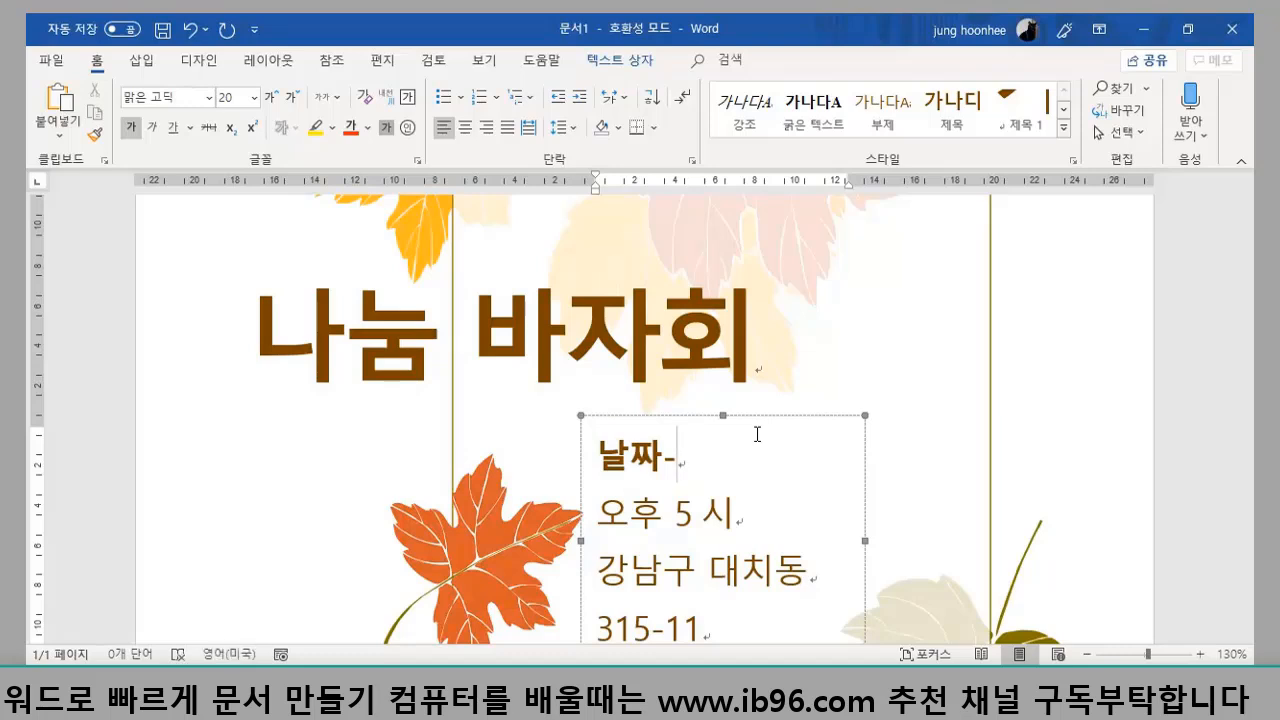
{"action": "type", "text": "2019.11."}
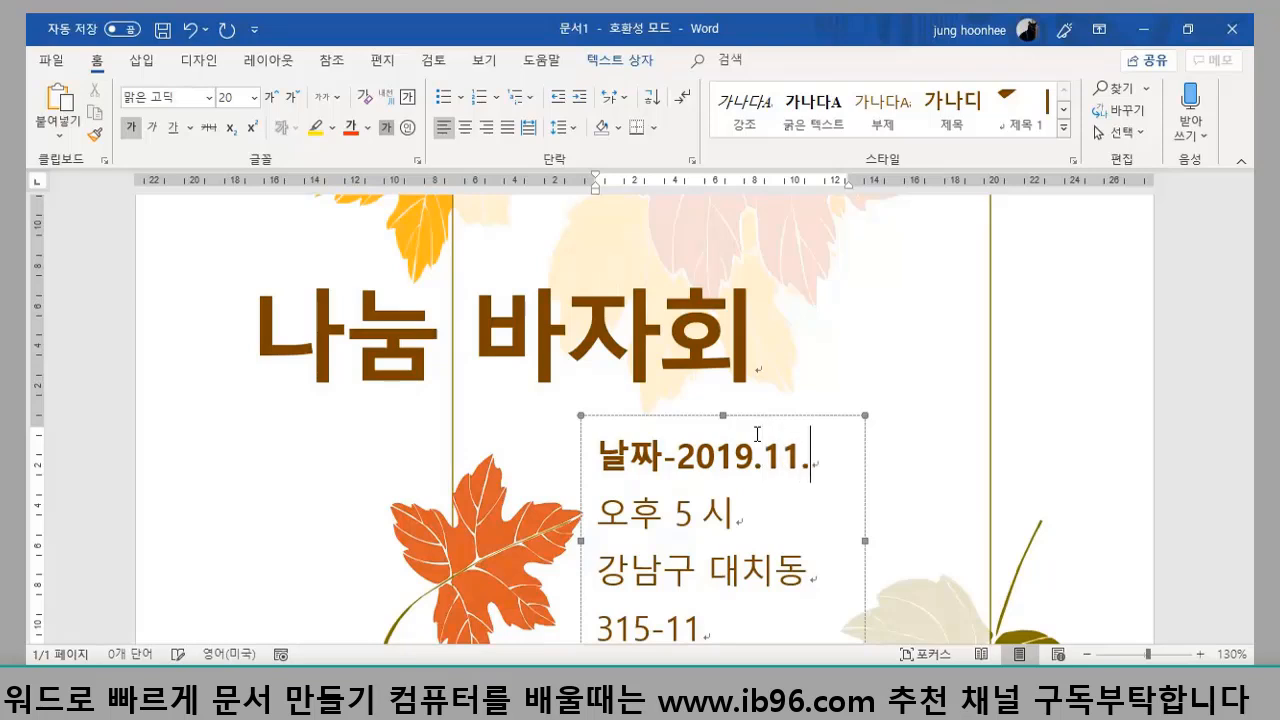
{"action": "type", "text": "09"}
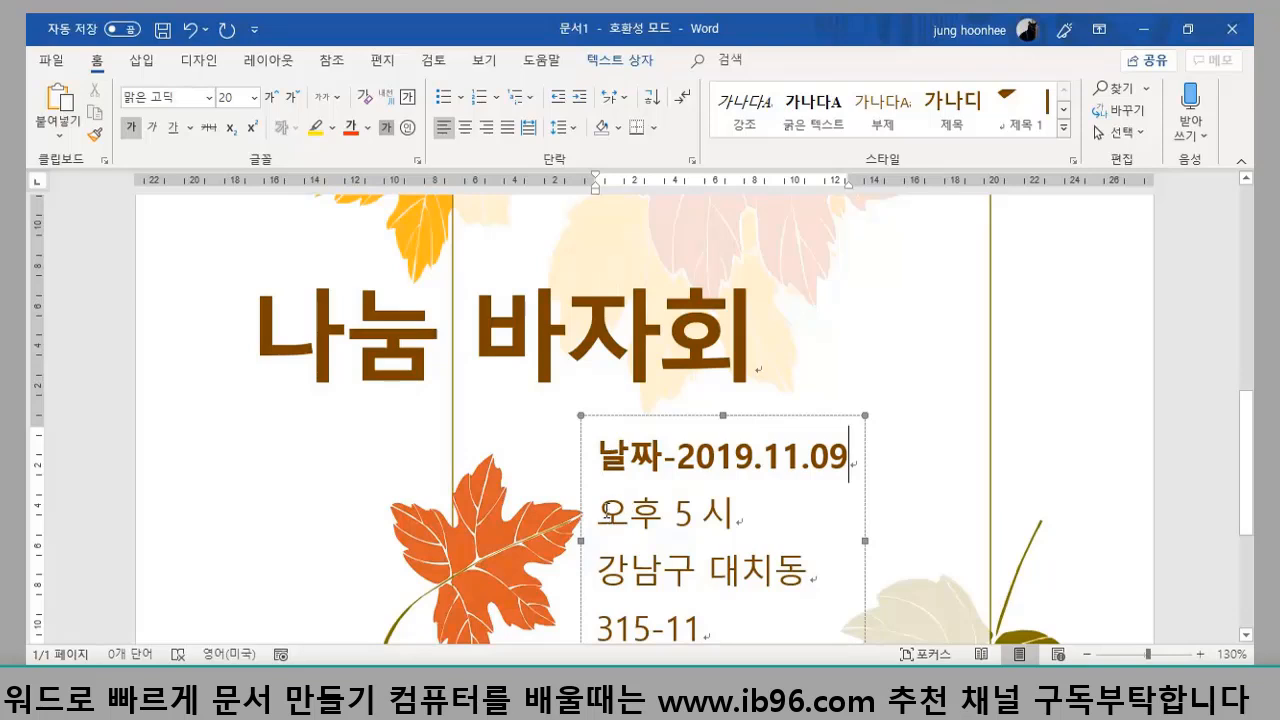
- Insert the label "시간-" at the start of the time line below the date
{"action": "left_click", "coordinate": [1038, 398]}
{"action": "type", "text": "시"}
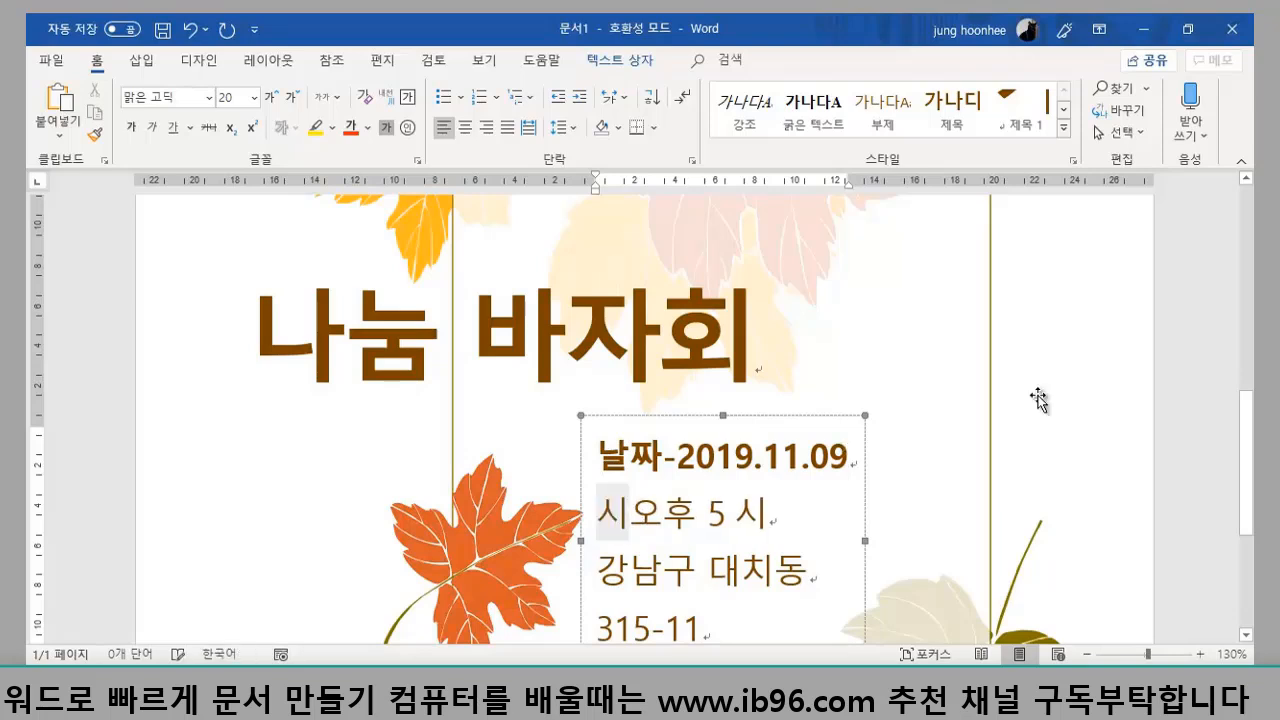
{"action": "type", "text": "간-"}
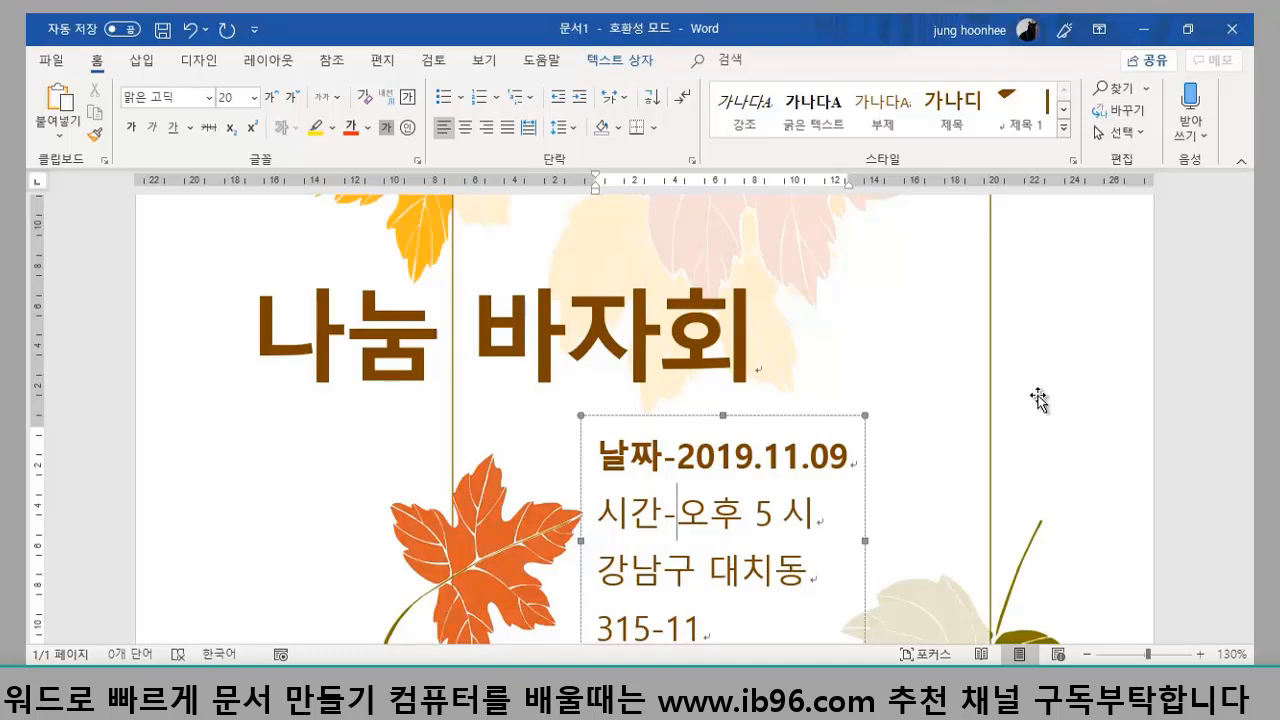
- Insert the start time "오전 10:00-" after the "시간-" label on the time line
{"action": "type", "text": "오전"}
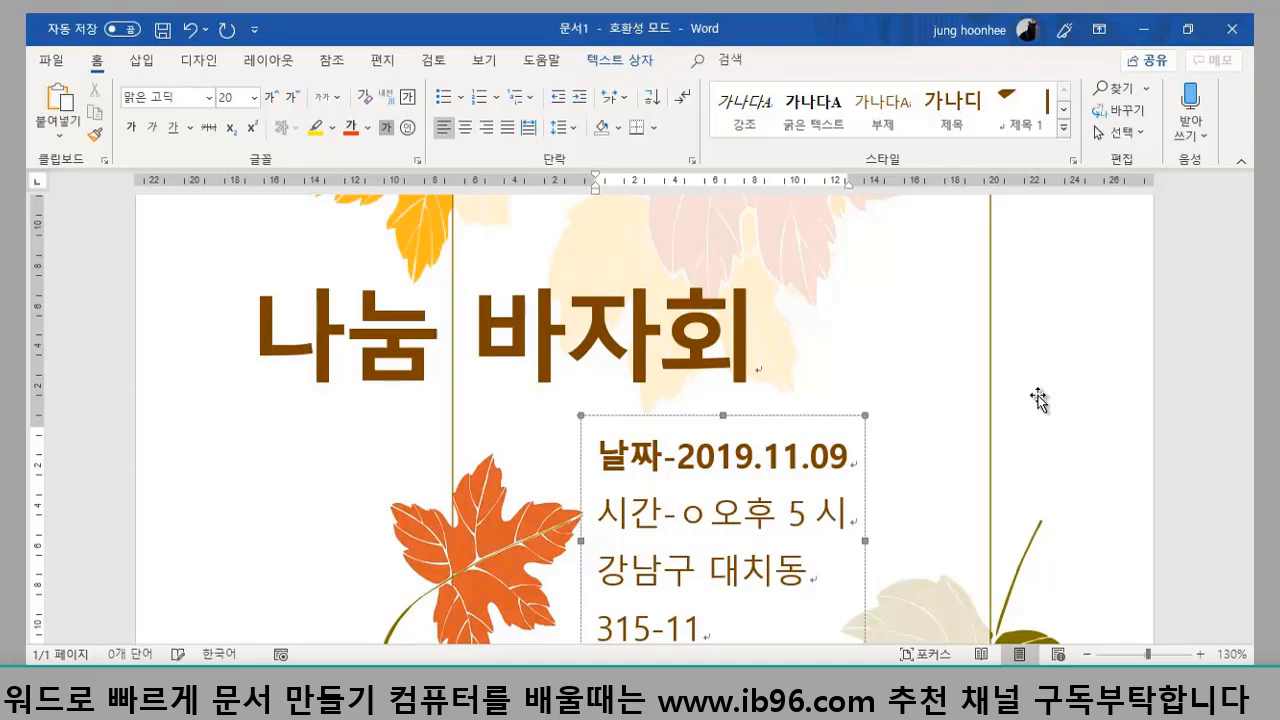
{"action": "type", "text": " 10:00"}
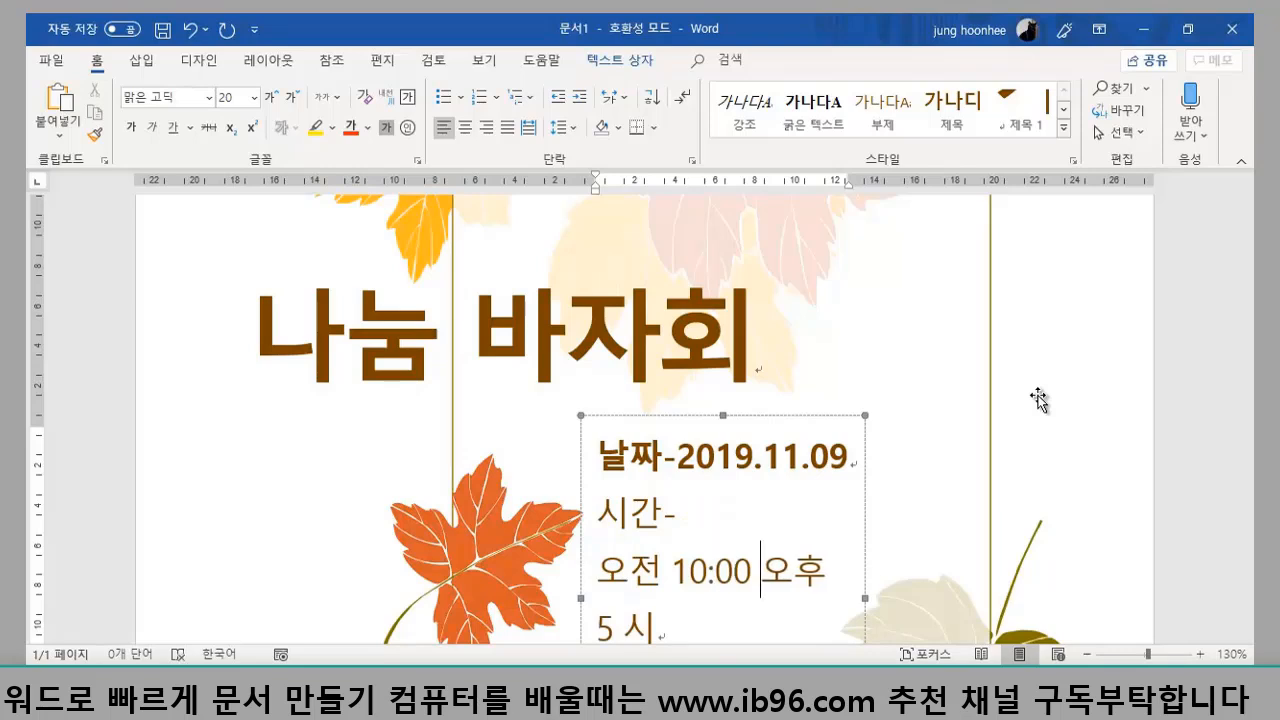
{"action": "key", "text": "BackSpace"}
{"action": "type", "text": "-"}
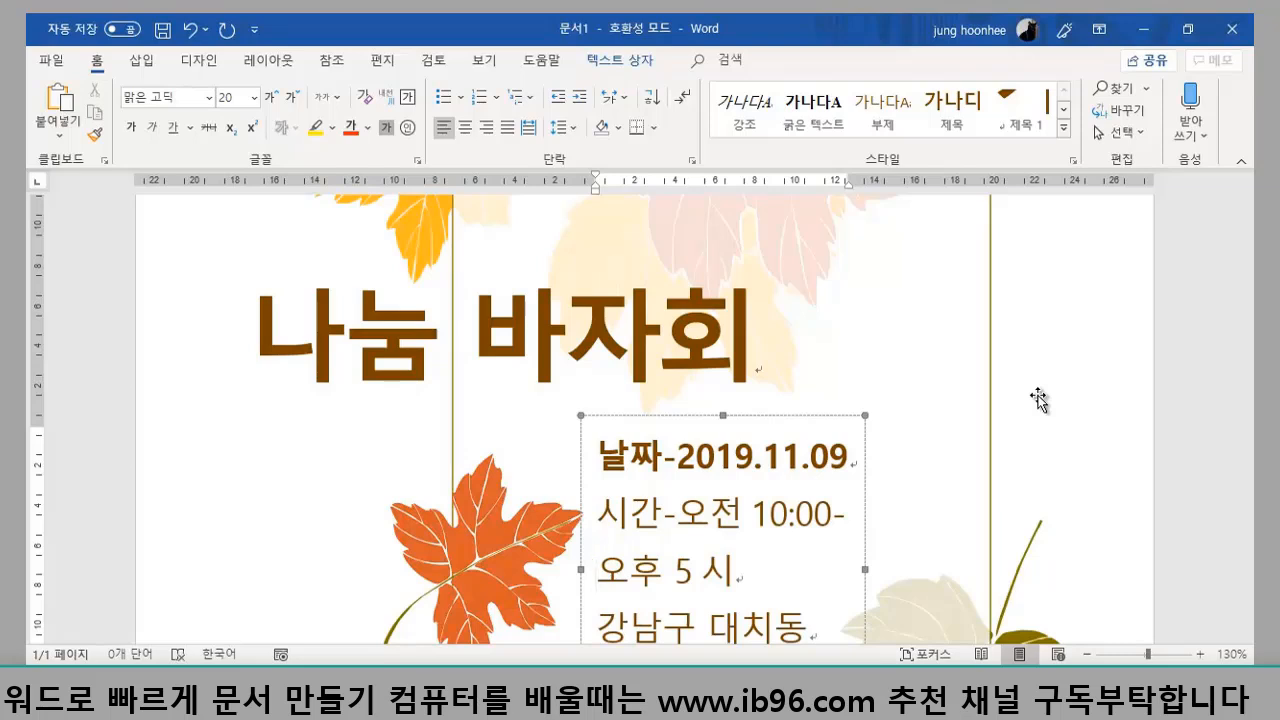
- Replace "오후 5 시" on the time line with "저녁 5 시" and widen the text box on both sides
{"action": "type", "text": "저녁 5 "}
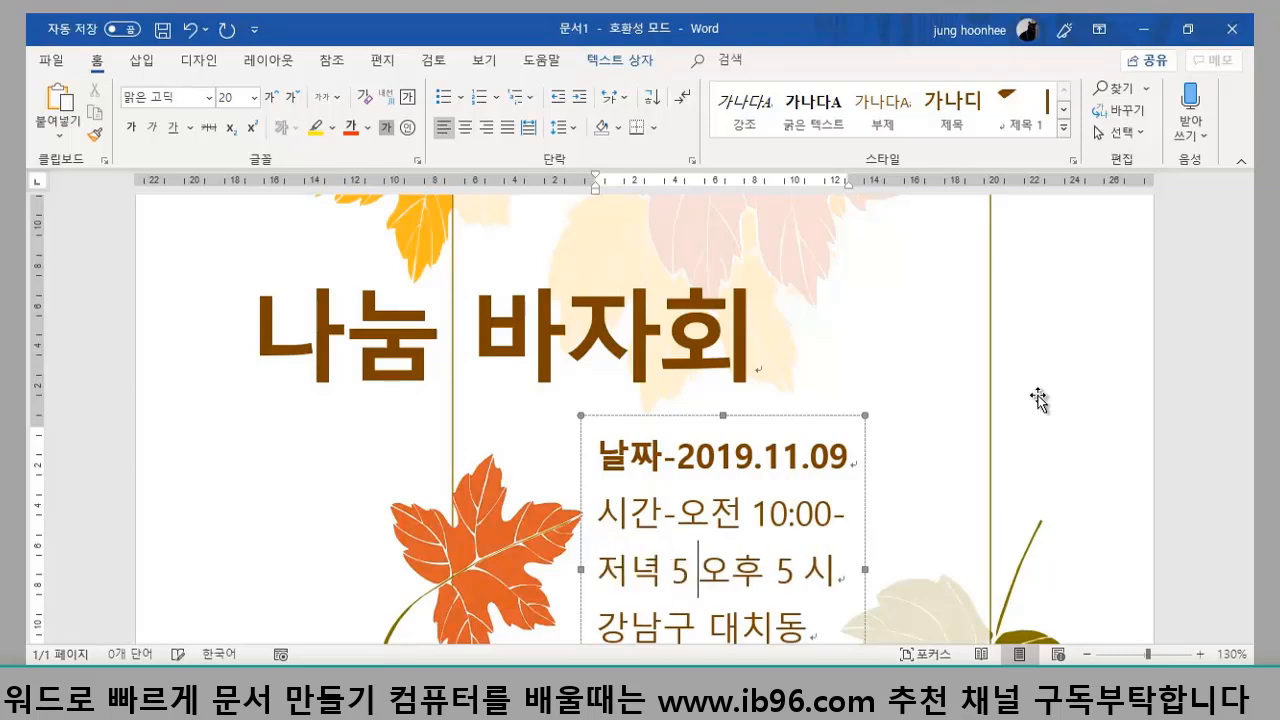
{"action": "type", "text": "시"}
{"action": "key", "text": "Delete"}
{"action": "key", "text": "Delete"}
{"action": "key", "text": "Delete"}
{"action": "key", "text": "Delete"}
{"action": "key", "text": "Delete"}
{"action": "key", "text": "Delete"}
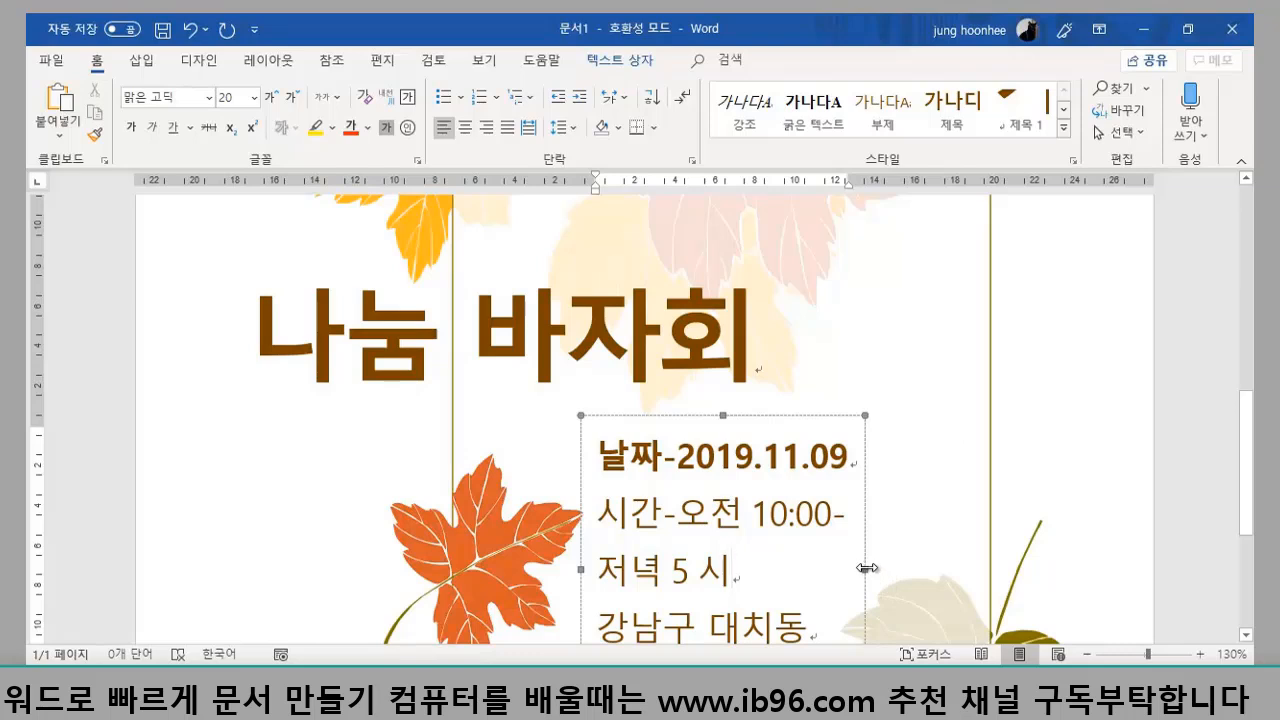
{"action": "left_click_drag", "start_coordinate": [866, 568], "coordinate": [955, 568]}
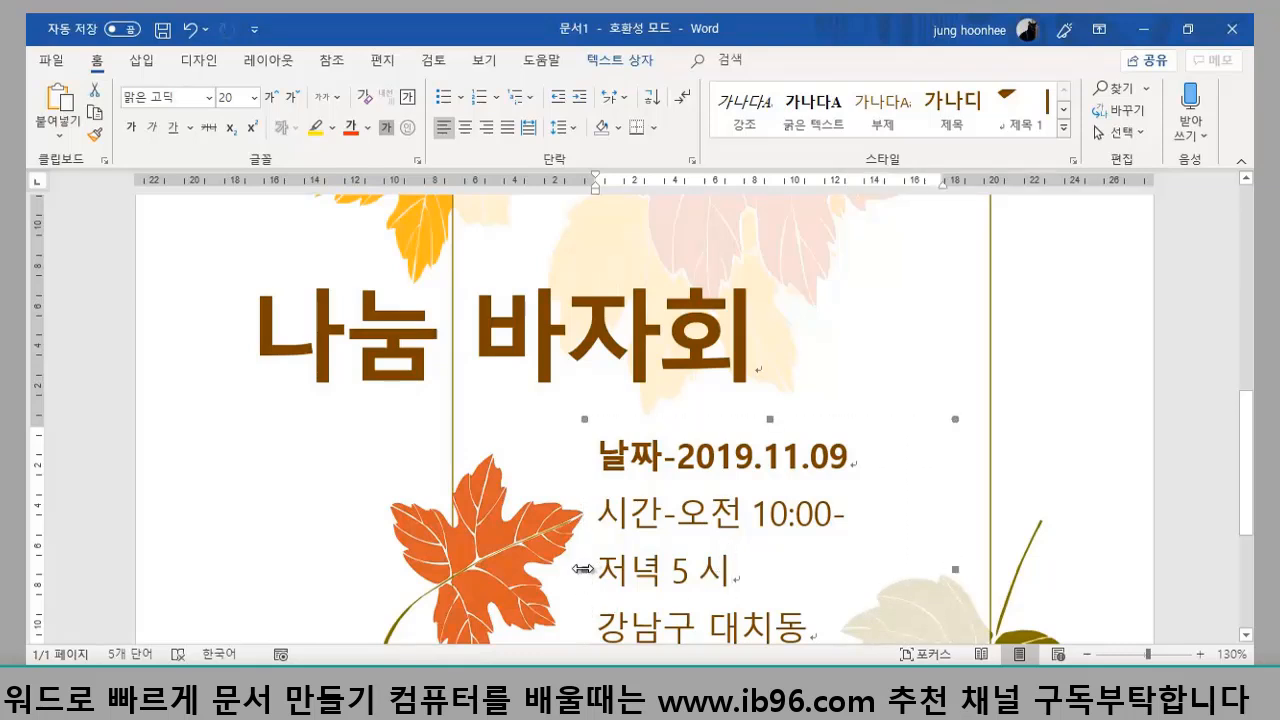
{"action": "left_click_drag", "start_coordinate": [534, 569], "coordinate": [537, 569]}
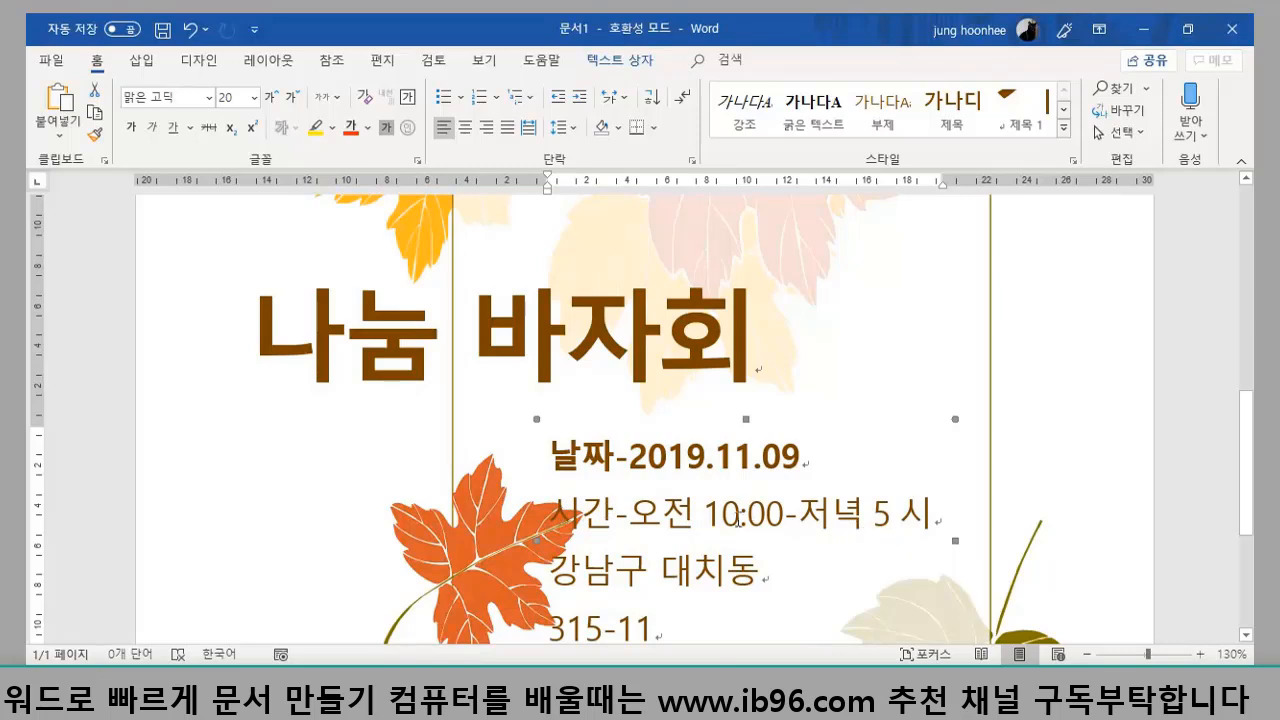
- Replace the two address lines below the time with "장소-아름누리숲공원"
{"action": "left_click_drag", "start_coordinate": [550, 567], "coordinate": [695, 612]}
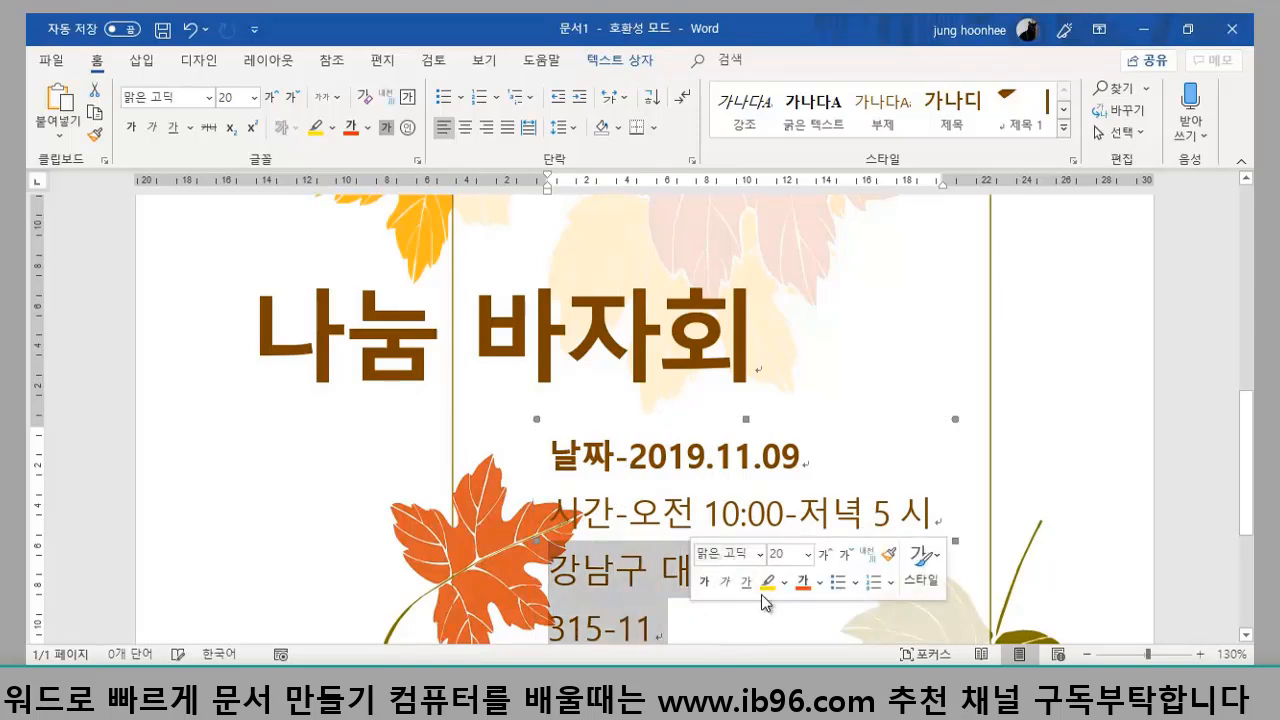
{"action": "scroll", "coordinate": [760, 600], "scroll_direction": "down", "scroll_amount": 3}
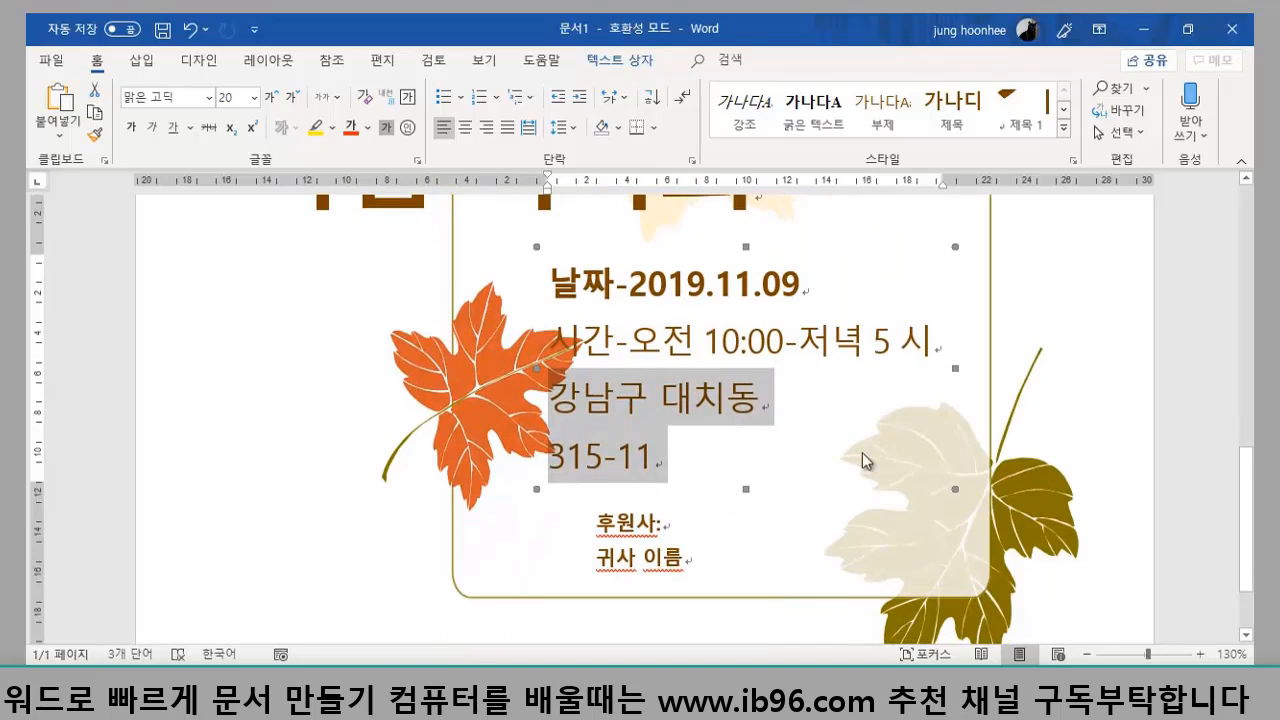
{"action": "type", "text": "장"}
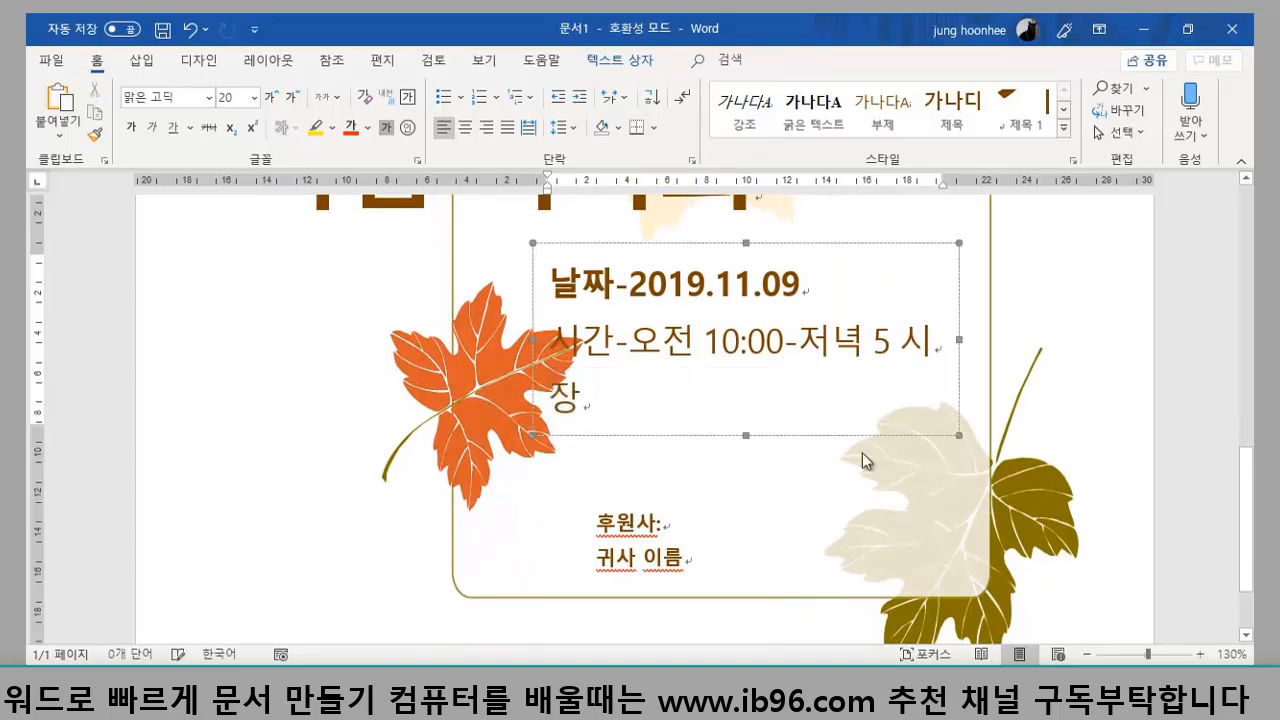
{"action": "type", "text": "소-"}
{"action": "key", "text": "Hangul"}
{"action": "type", "text": "아"}
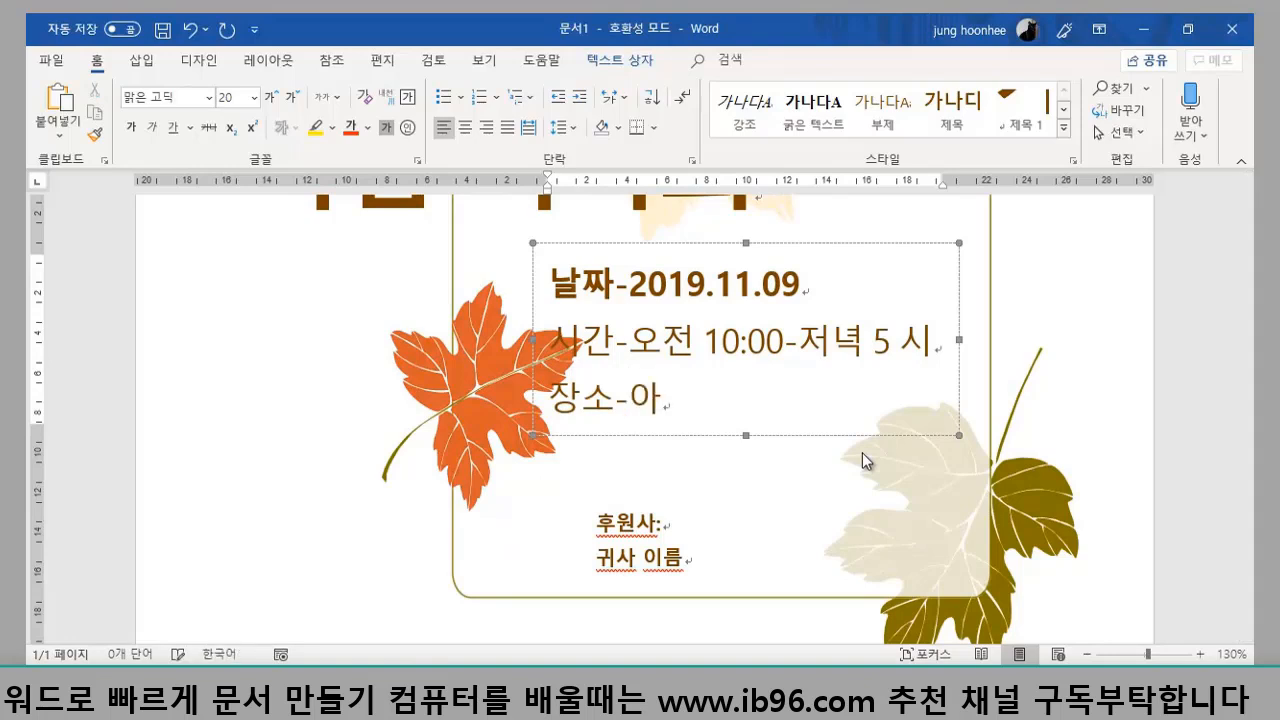
{"action": "type", "text": "름눌리숲"}
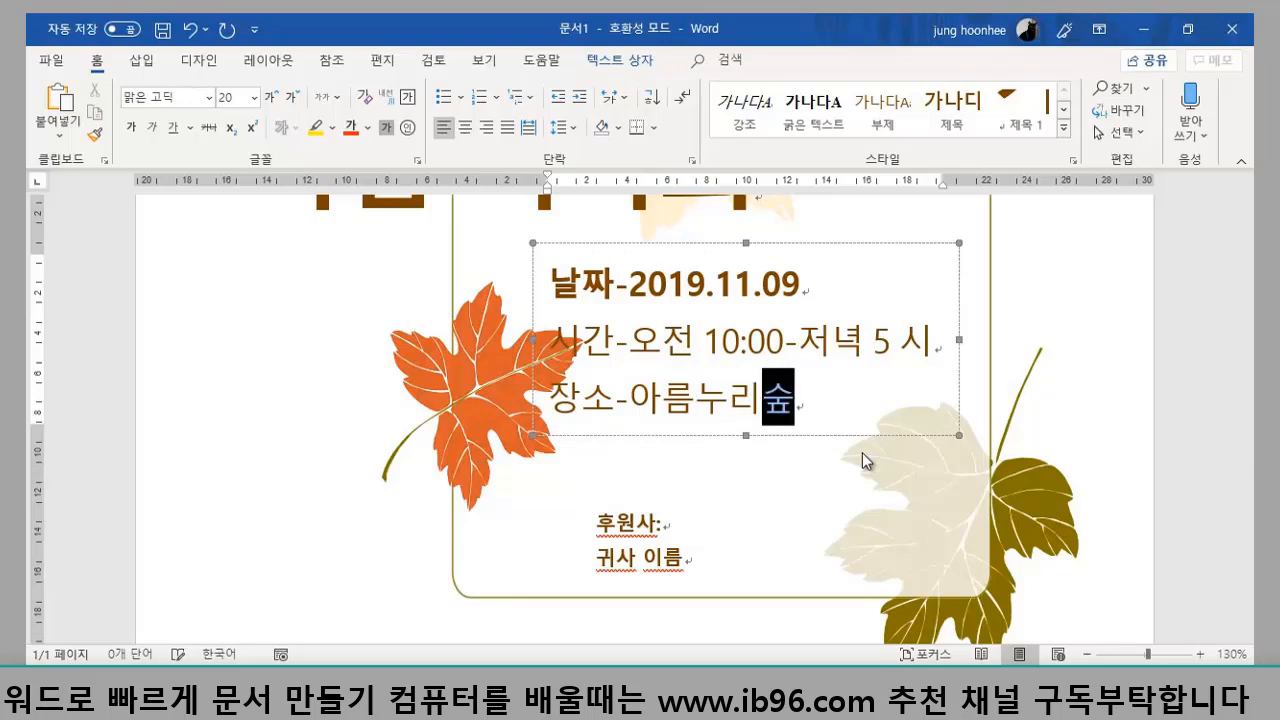
{"action": "type", "text": "공우"}
{"action": "type", "text": "원"}
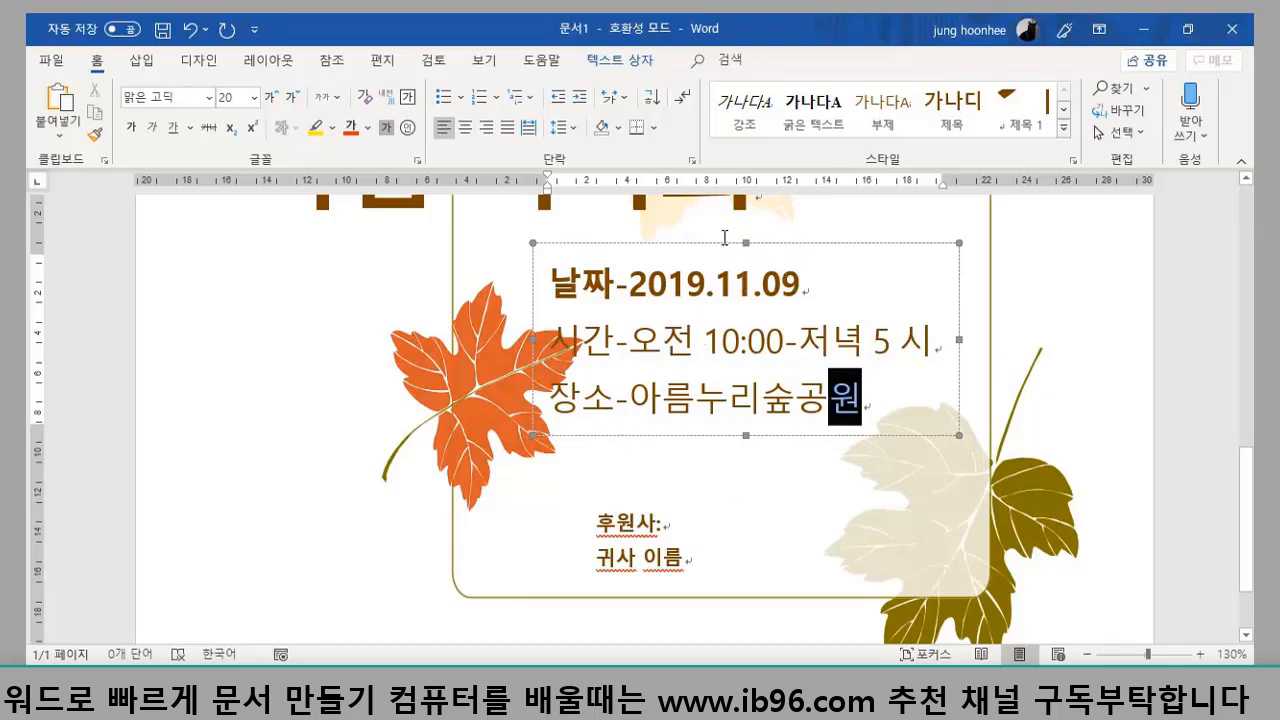
- Set the font size of the date, time and location text to 18
{"action": "key", "text": "ctrl+b"}
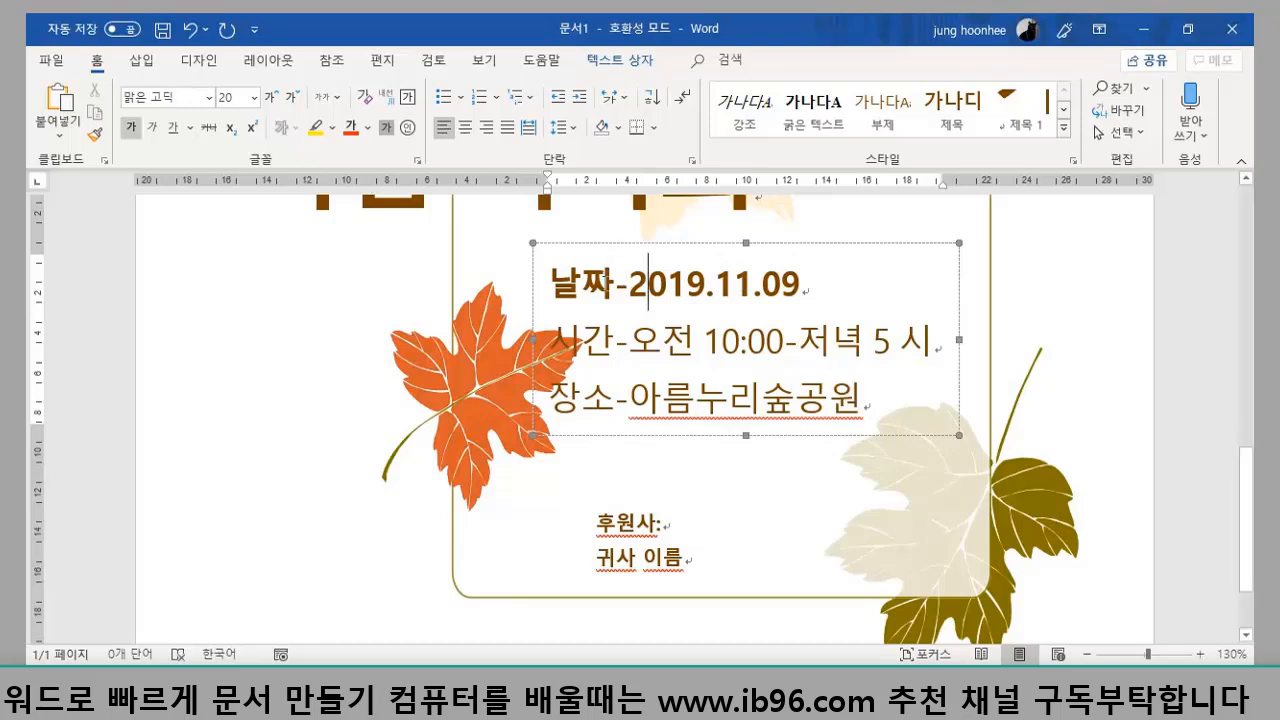
{"action": "left_click", "coordinate": [550, 284]}
{"action": "left_click_drag", "start_coordinate": [553, 283], "coordinate": [940, 342]}
{"action": "left_click", "coordinate": [843, 245]}
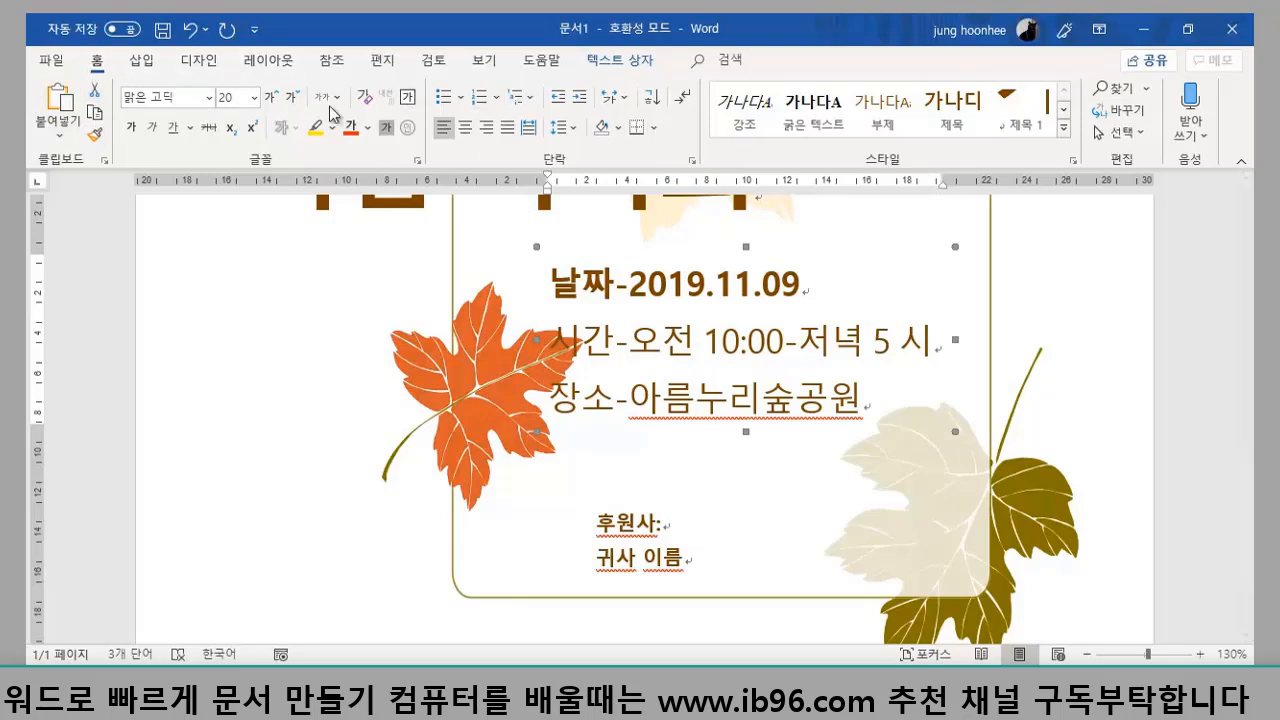
{"action": "left_click", "coordinate": [253, 100]}
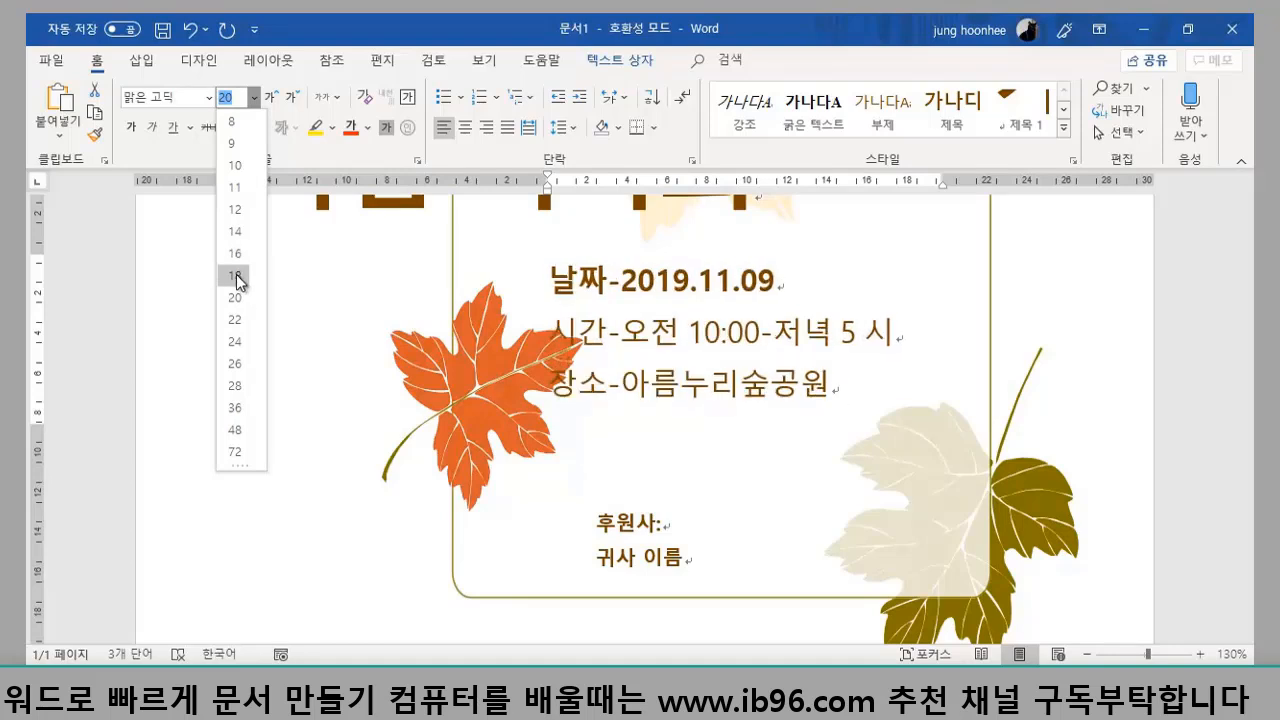
{"action": "left_click", "coordinate": [236, 276]}
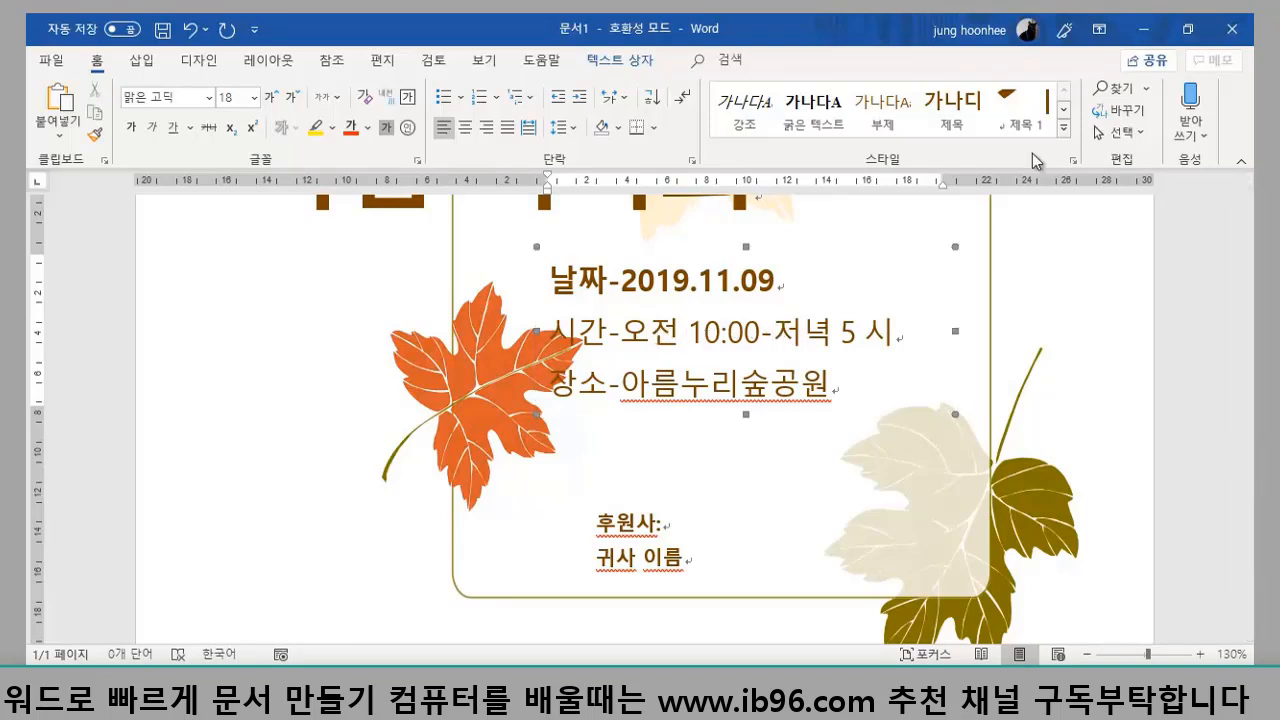
- Replace the hyphen between the start and end times with " ~ "
{"action": "key", "text": "BackSpace"}
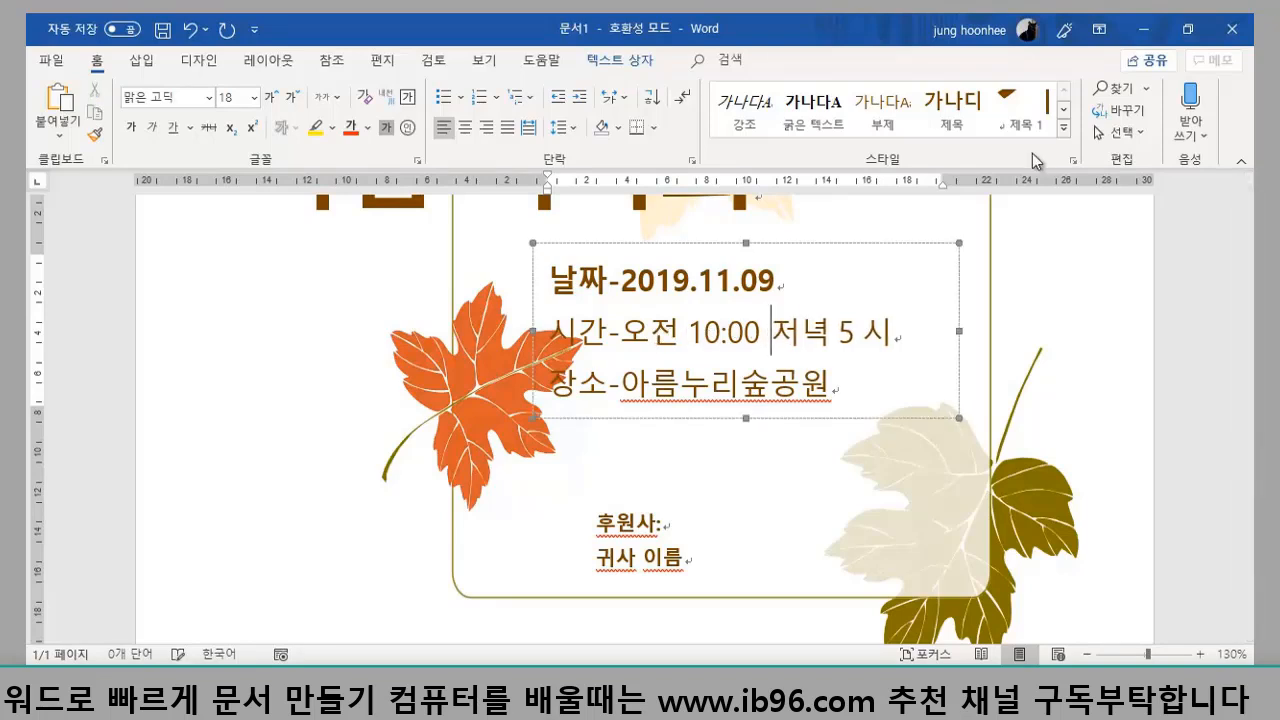
{"action": "type", "text": "~"}
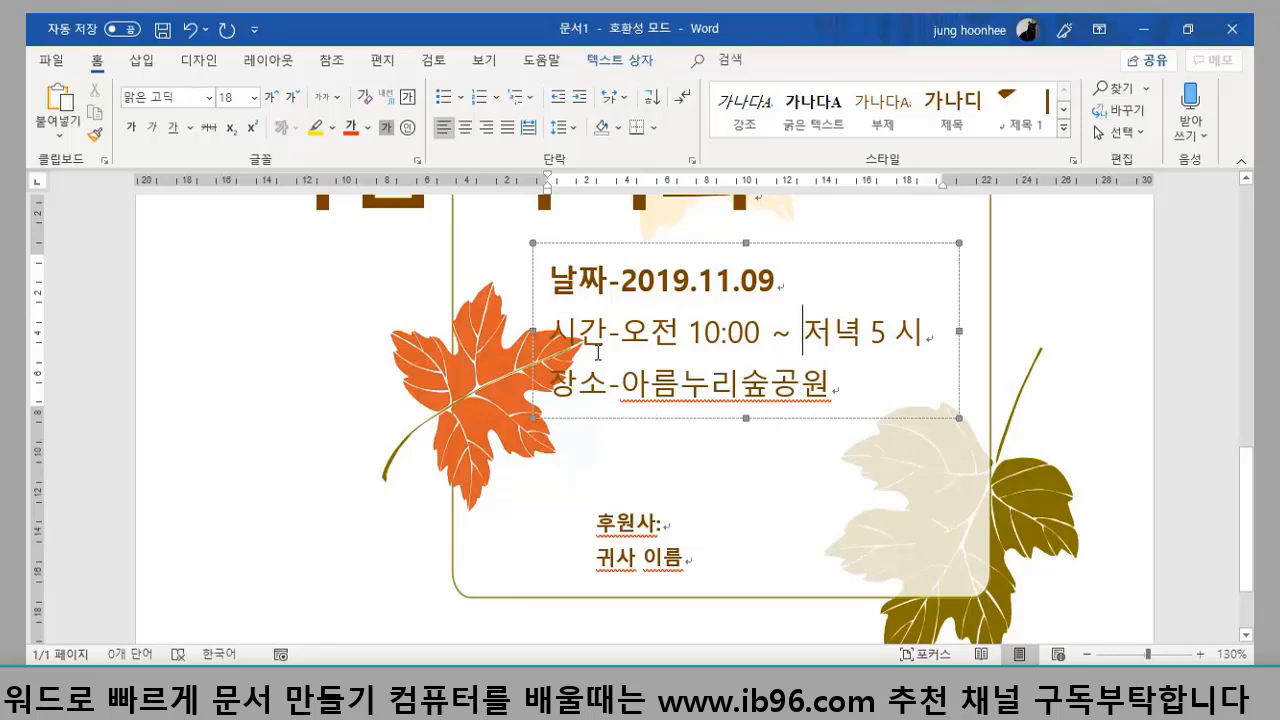
{"action": "left_click", "coordinate": [737, 428]}
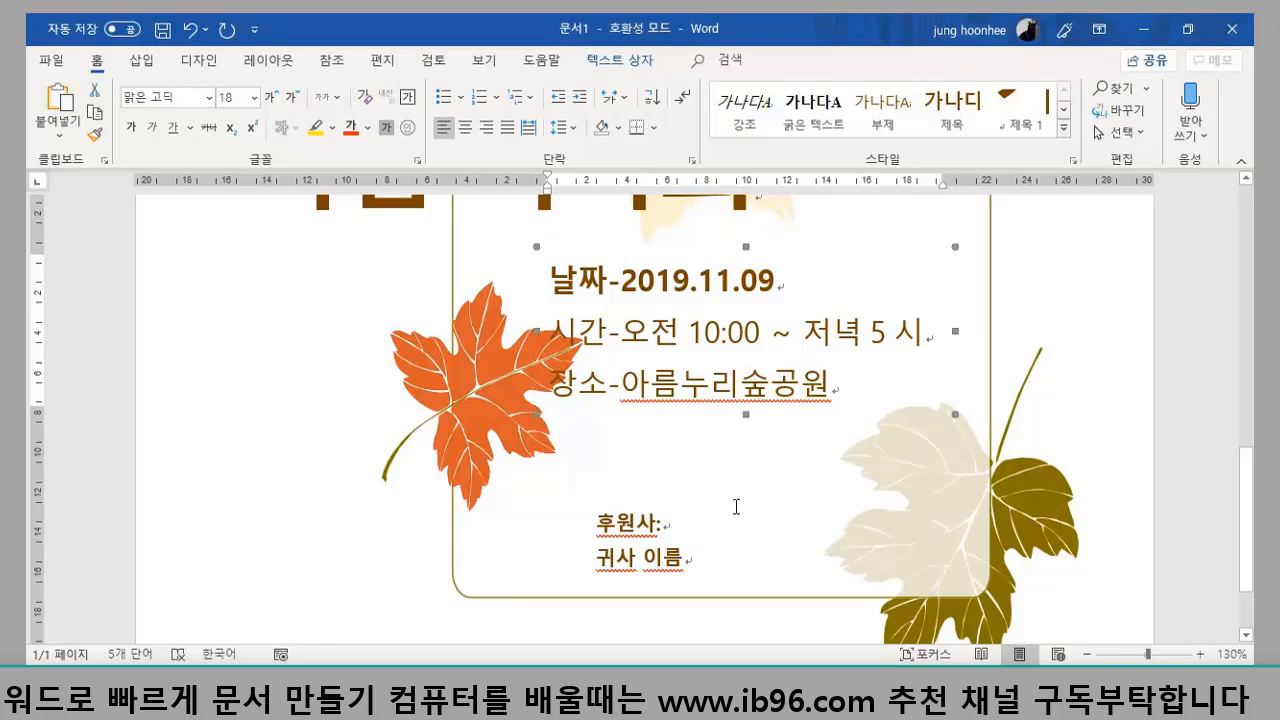
- Enter "이웃사랑실천 운동협의회" after the "후원사:" label and widen the sponsor text box on both sides
{"action": "left_click", "coordinate": [681, 524]}
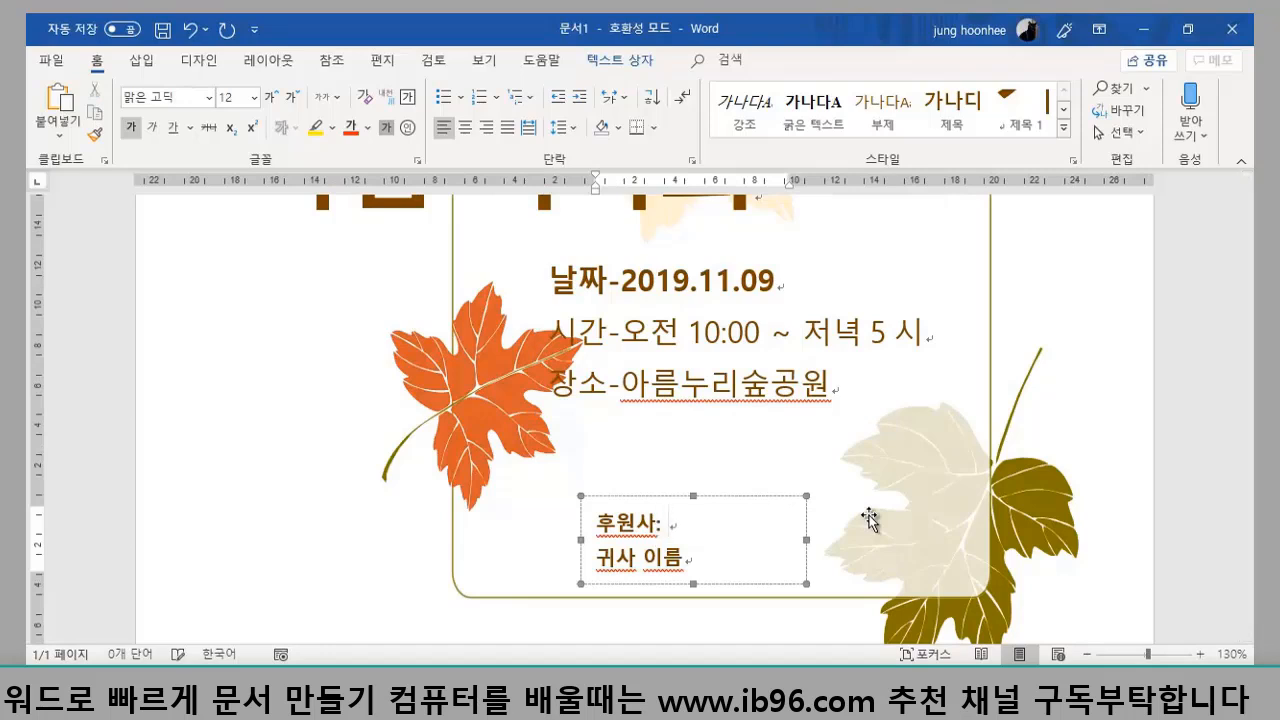
{"action": "type", "text": "이웃실"}
{"action": "type", "text": "랑"}
{"action": "type", "text": "실천 운동"}
{"action": "type", "text": "협의회"}
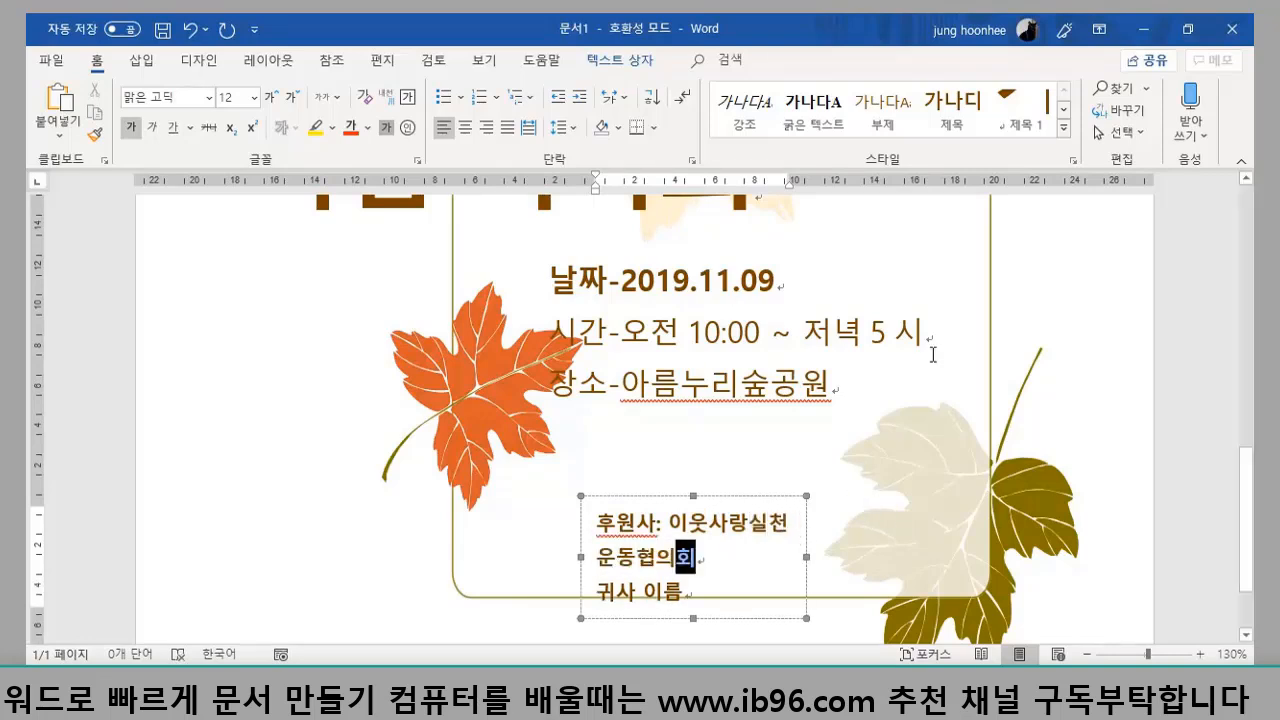
{"action": "left_click_drag", "start_coordinate": [806, 557], "coordinate": [907, 549]}
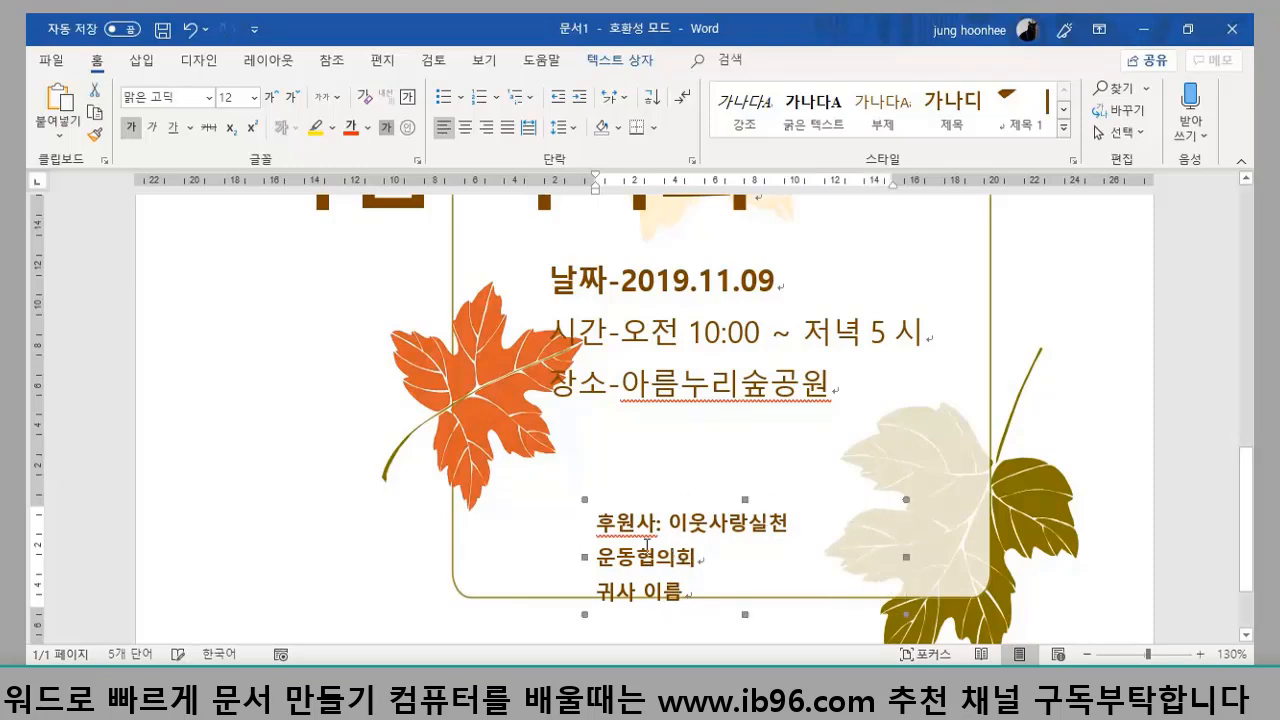
{"action": "left_click_drag", "start_coordinate": [585, 557], "coordinate": [508, 543]}
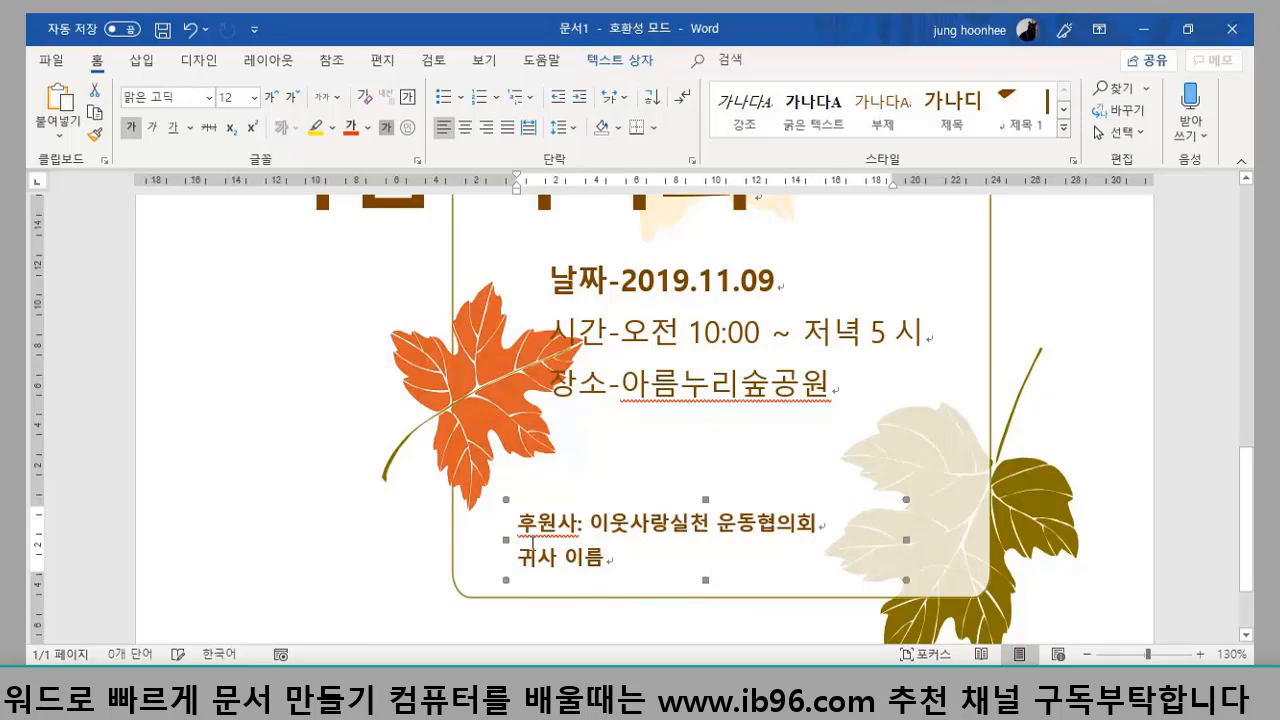
- Shorten the sponsor label "후원사:" to "후원:"
{"action": "left_click", "coordinate": [604, 558]}
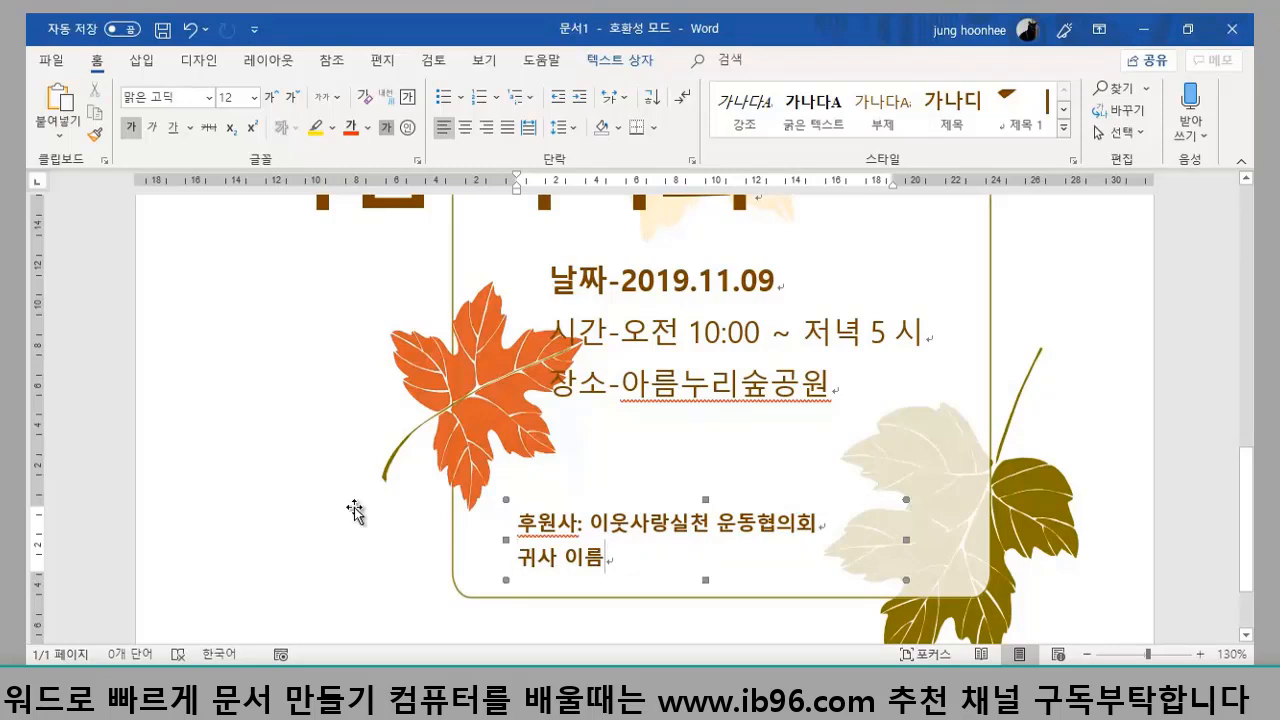
{"action": "left_click", "coordinate": [576, 522]}
{"action": "key", "text": "BackSpace"}
- Delete the "귀사 이름" placeholder line and move the sponsor text box slightly down
{"action": "left_click", "coordinate": [610, 562]}
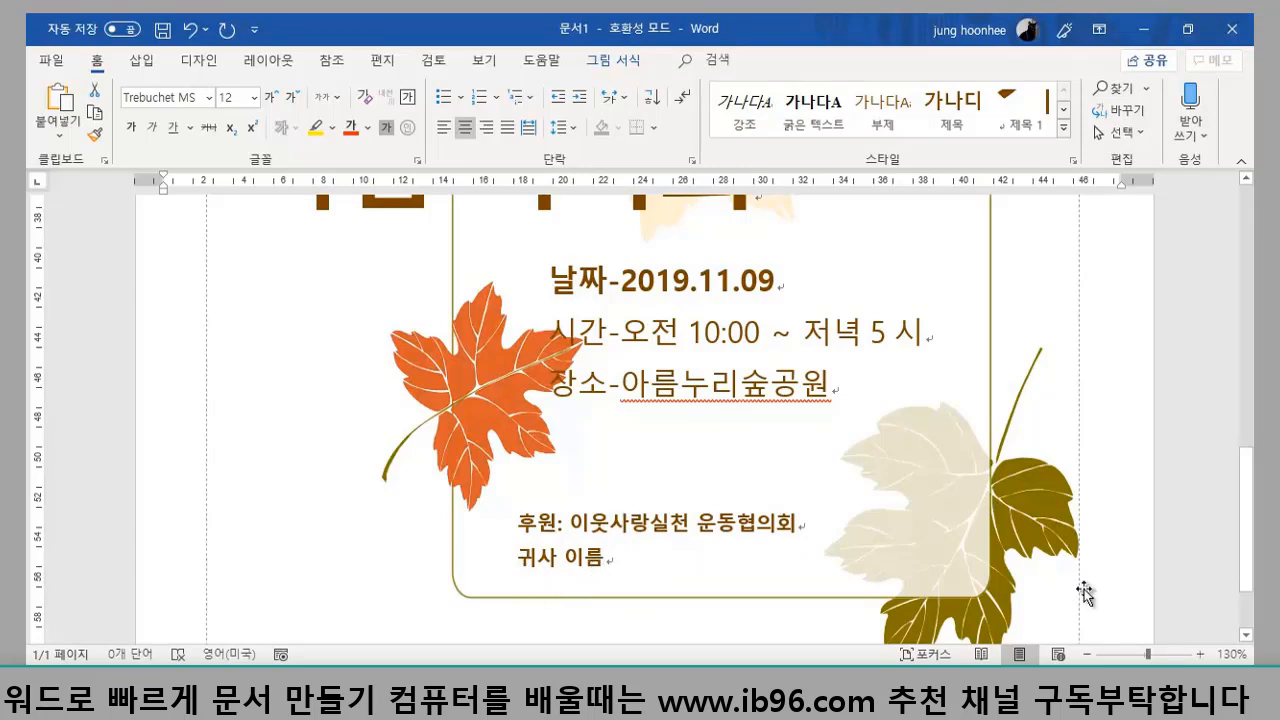
{"action": "left_click", "coordinate": [686, 540]}
{"action": "left_click", "coordinate": [610, 557]}
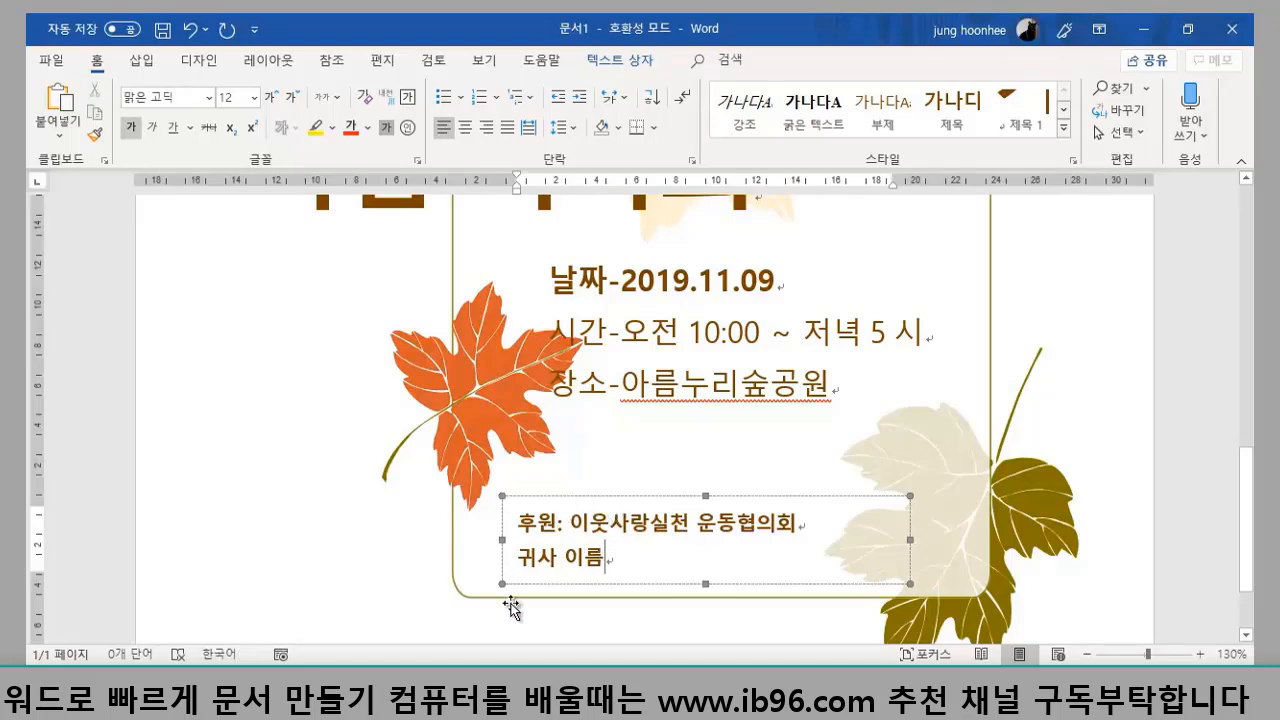
{"action": "key", "text": "BackSpace"}
{"action": "key", "text": "BackSpace"}
{"action": "key", "text": "BackSpace"}
{"action": "key", "text": "BackSpace"}
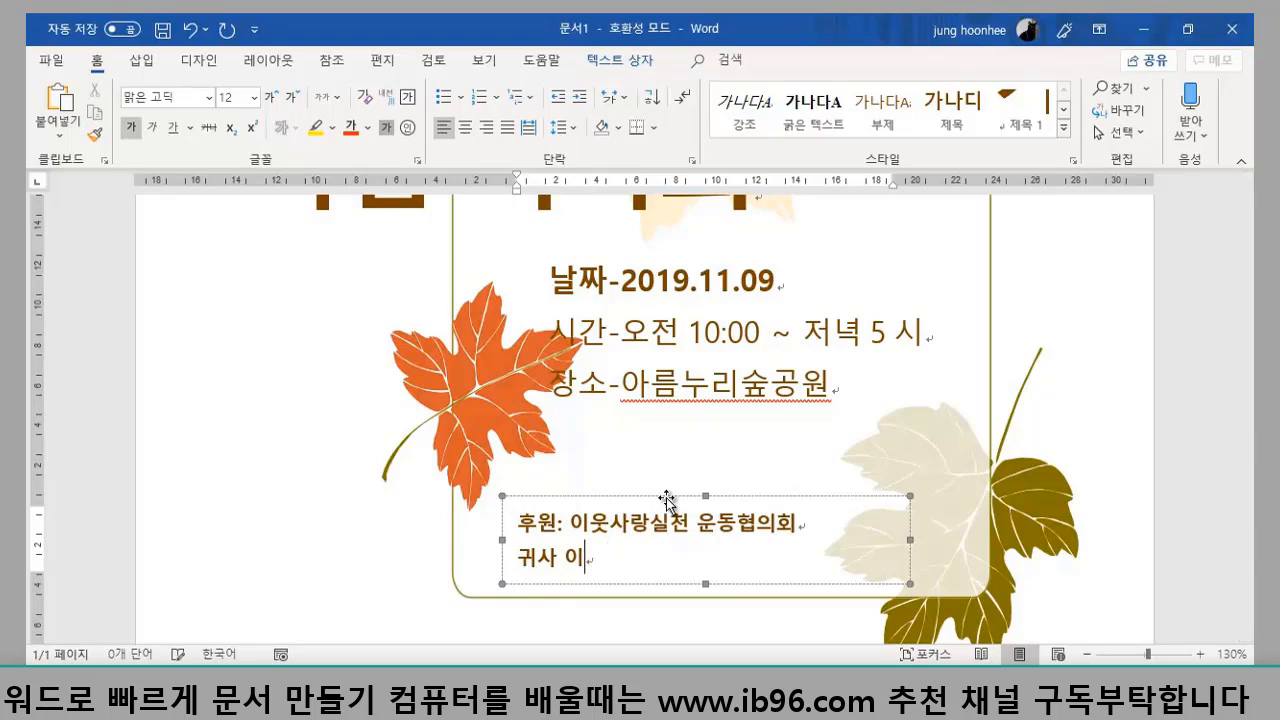
{"action": "key", "text": "BackSpace"}
{"action": "key", "text": "BackSpace"}
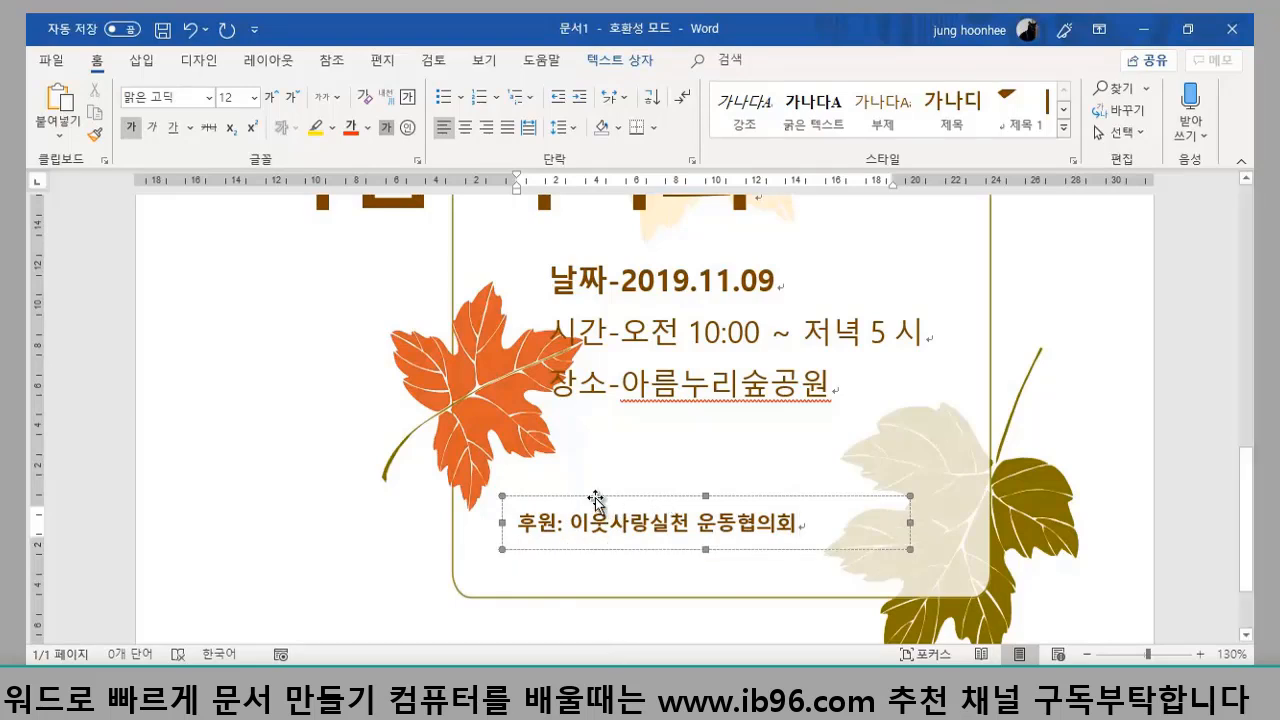
{"action": "left_click_drag", "start_coordinate": [594, 497], "coordinate": [589, 543]}
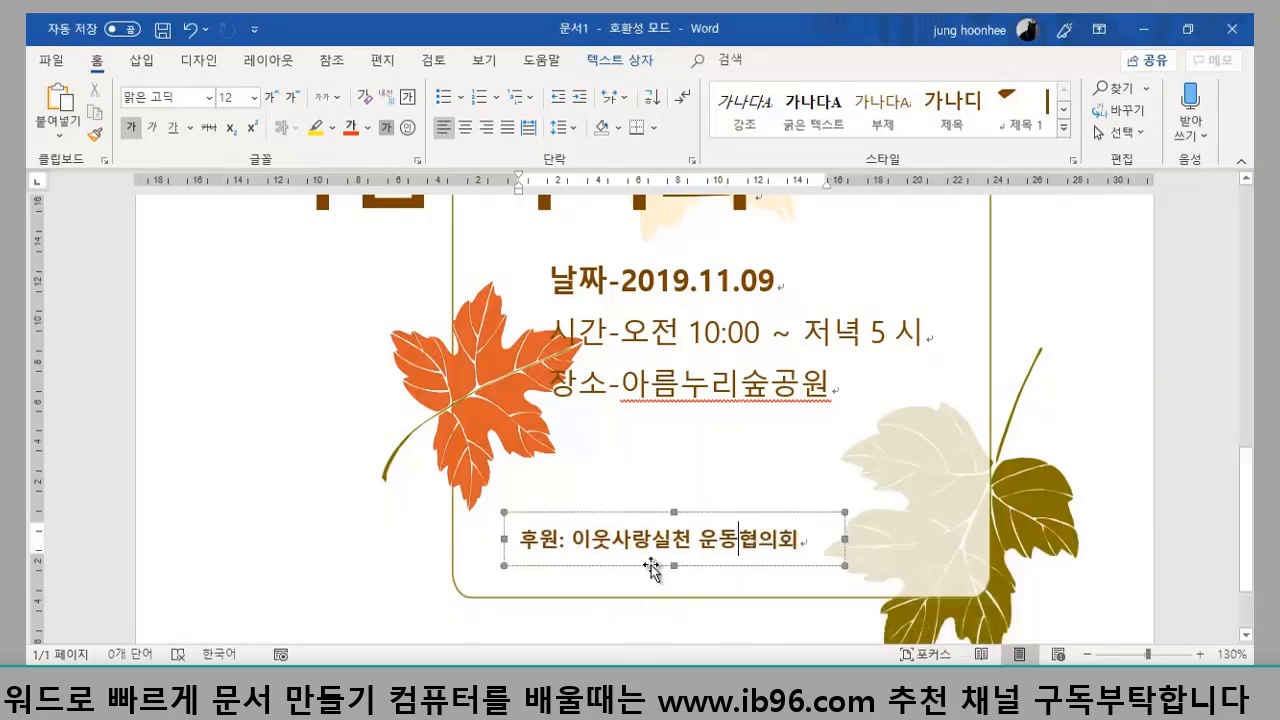
- Move the description text box that begins with "깊어가는 가을 ..." slightly upward
{"action": "scroll", "coordinate": [651, 511], "scroll_direction": "up", "scroll_amount": 5}
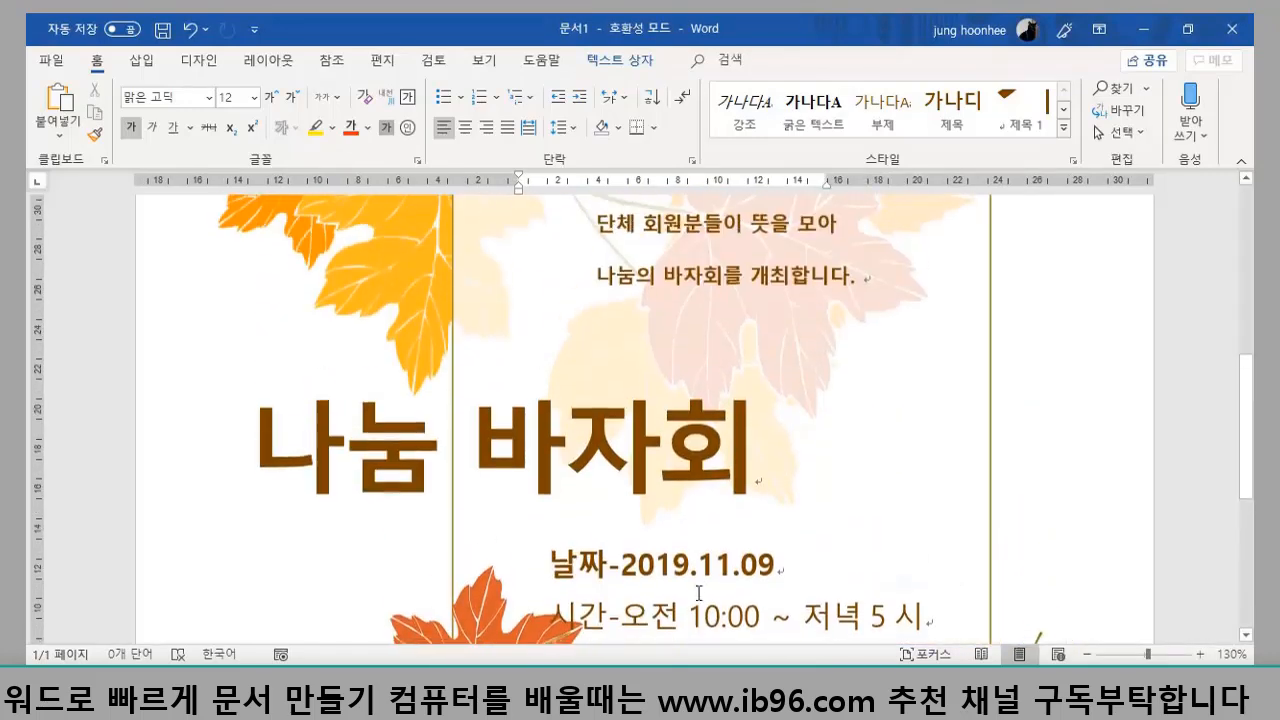
{"action": "scroll", "coordinate": [698, 597], "scroll_direction": "up", "scroll_amount": 4}
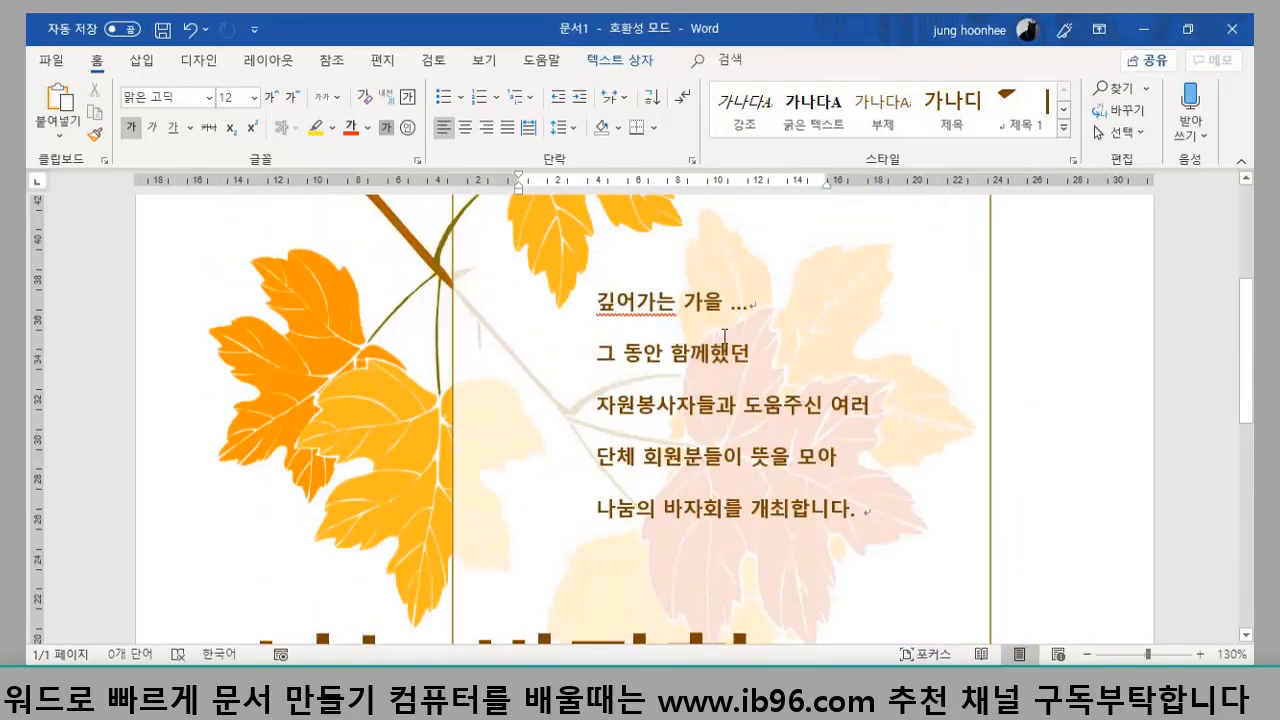
{"action": "left_click", "coordinate": [649, 426]}
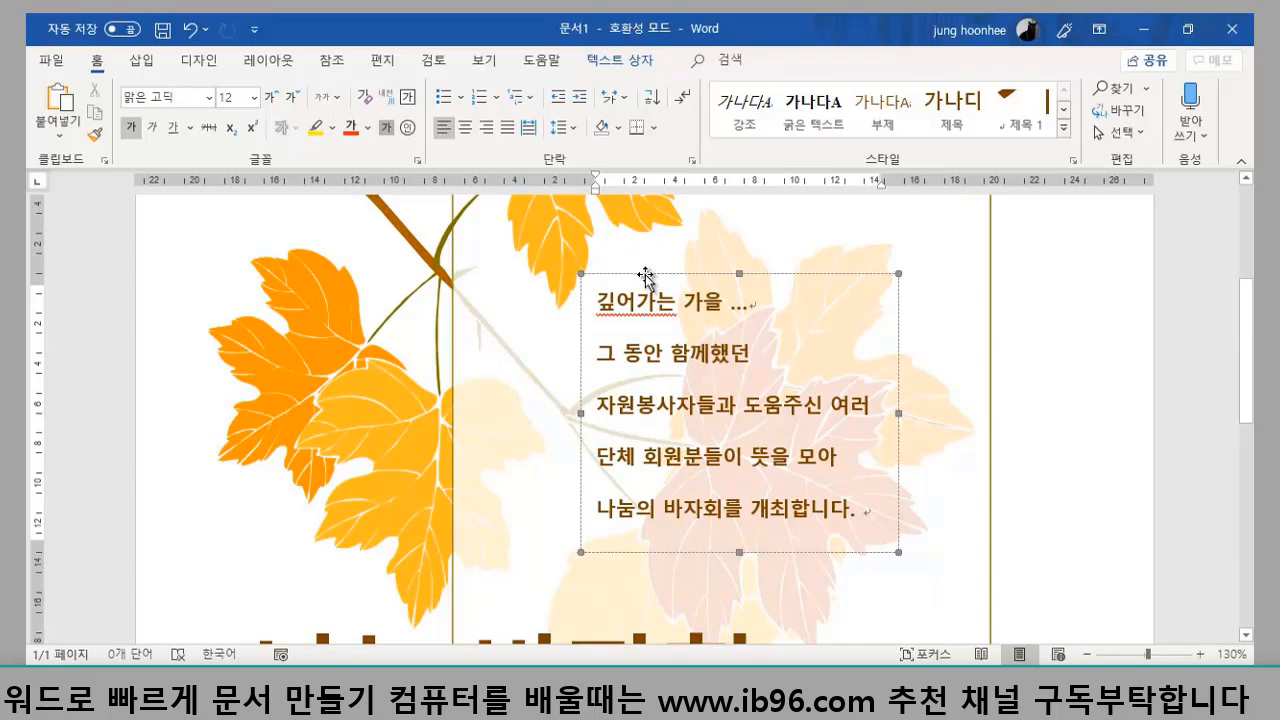
{"action": "left_click_drag", "start_coordinate": [644, 274], "coordinate": [644, 210]}
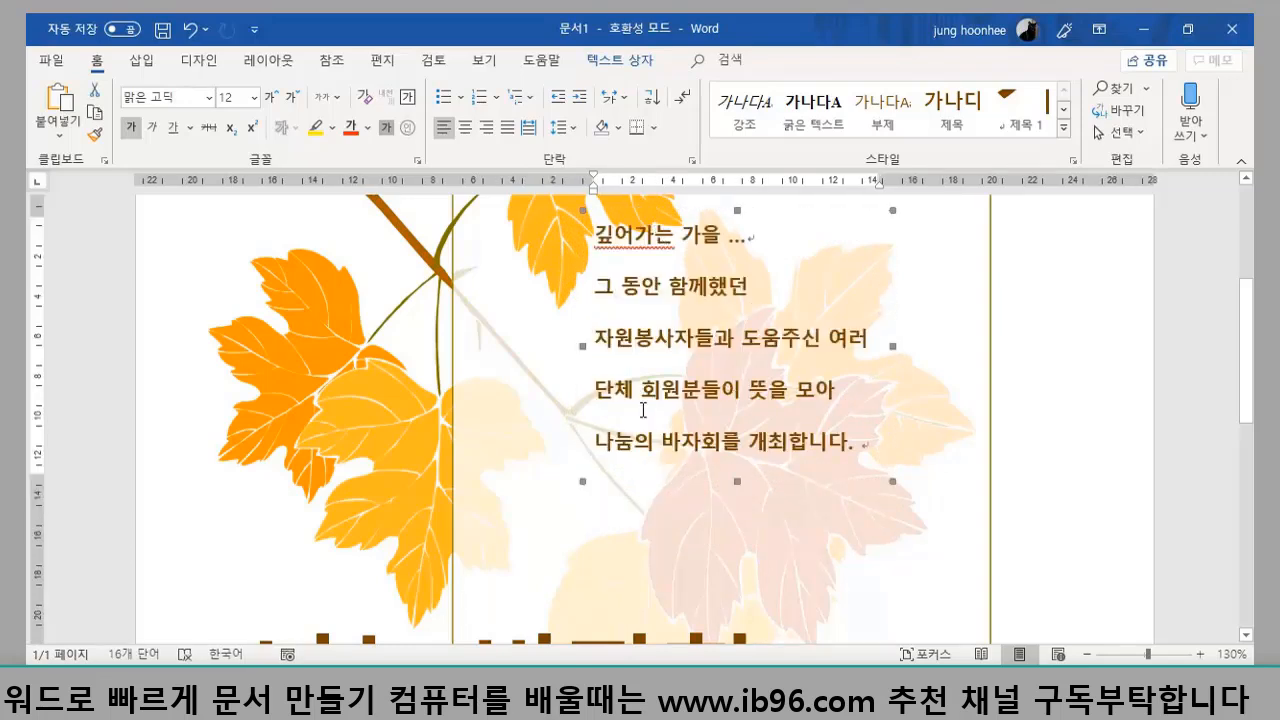
{"action": "scroll", "coordinate": [644, 412], "scroll_direction": "up", "scroll_amount": 3}
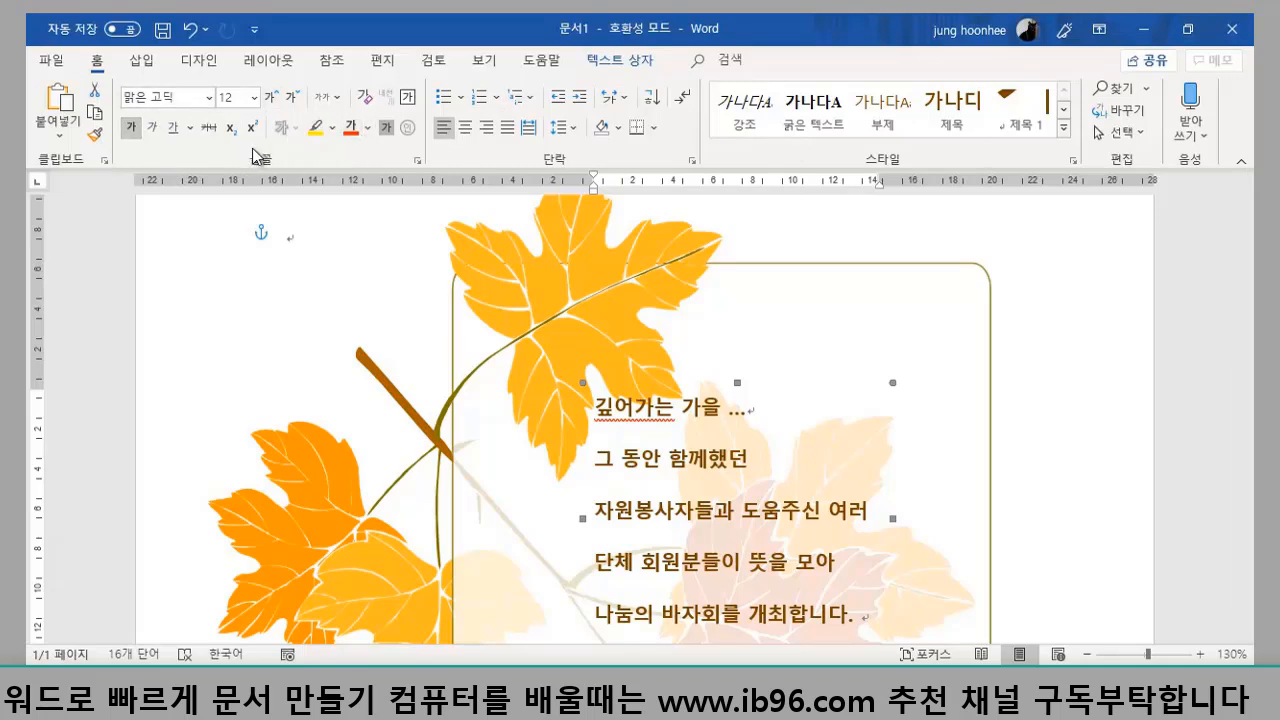
- Change the font colour of the description text that begins with "깊어가는 가을 ..." to a dark brown theme colour
{"action": "left_click", "coordinate": [368, 130]}
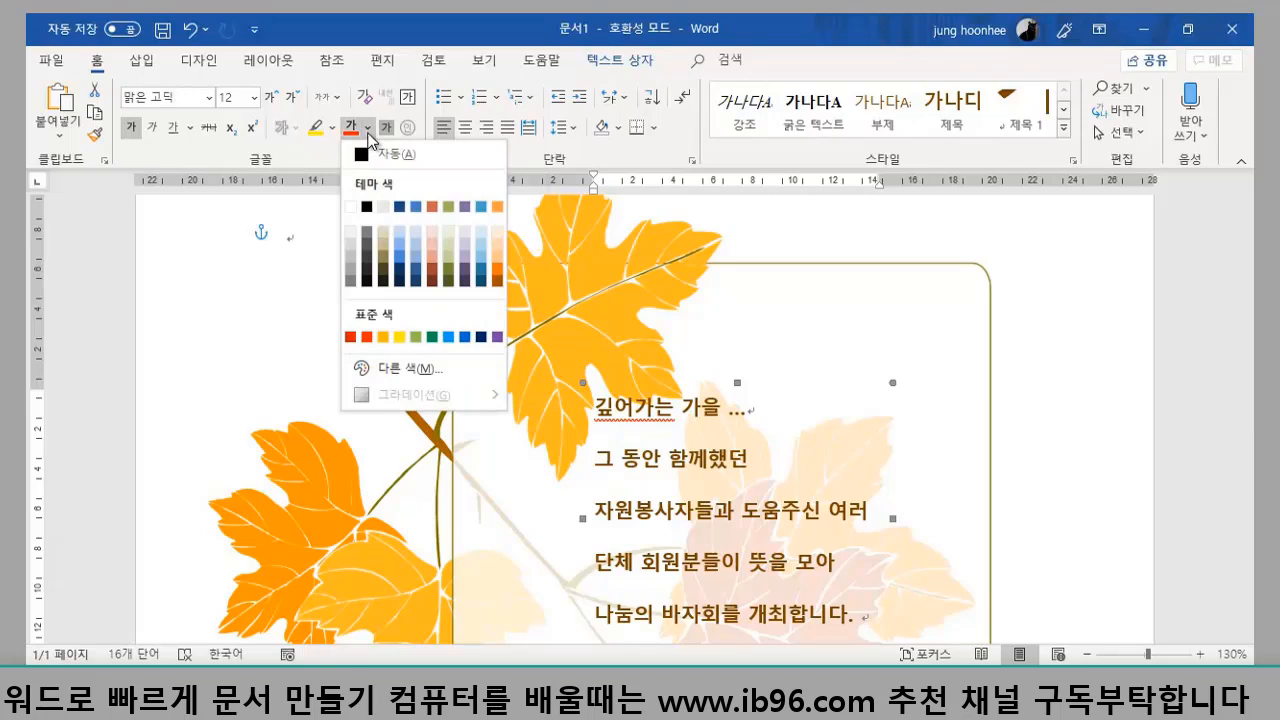
{"action": "left_click", "coordinate": [381, 276]}
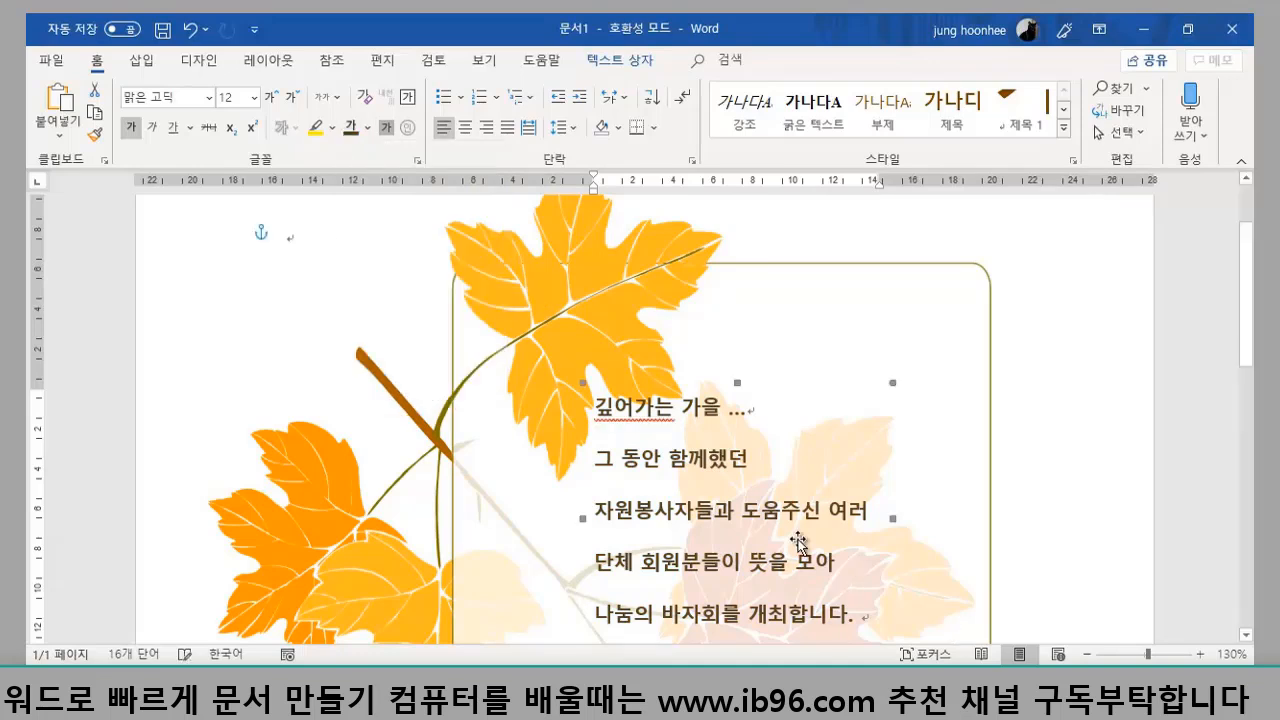
{"action": "left_click", "coordinate": [1032, 484]}
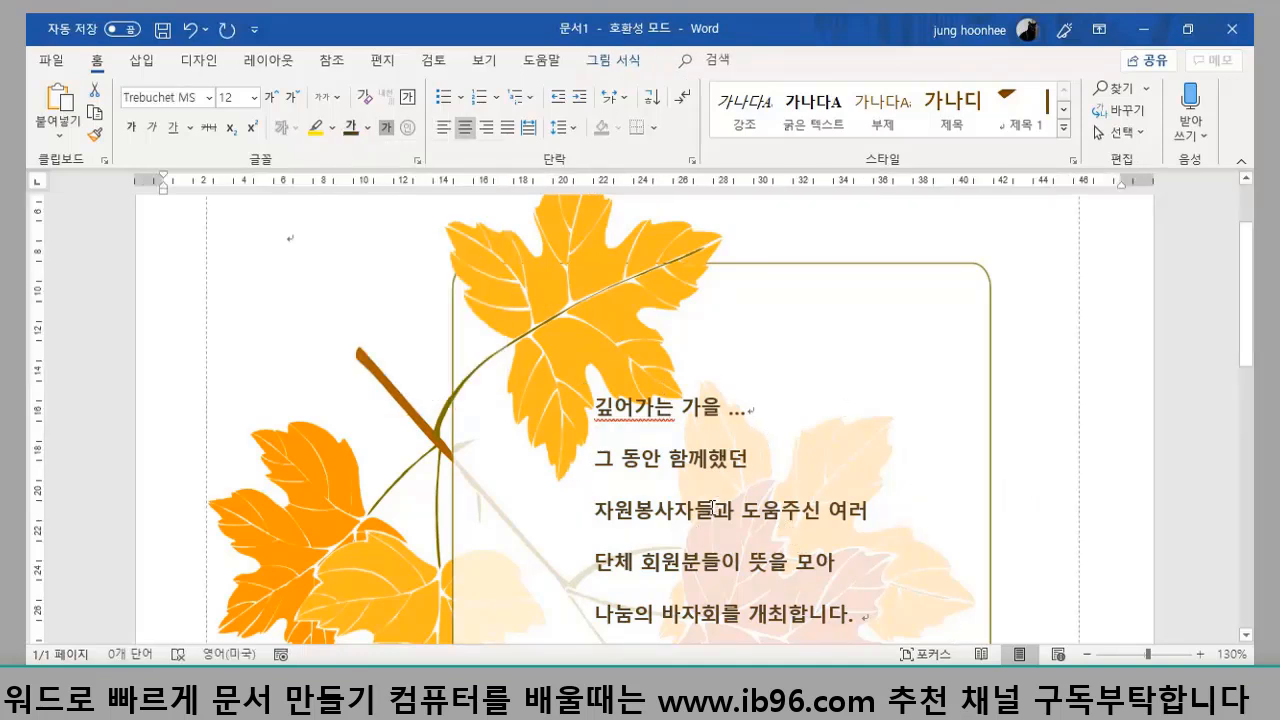
- Set the font size of the title "나눔 바자회" to 50
{"action": "scroll", "coordinate": [711, 507], "scroll_direction": "down", "scroll_amount": 6}
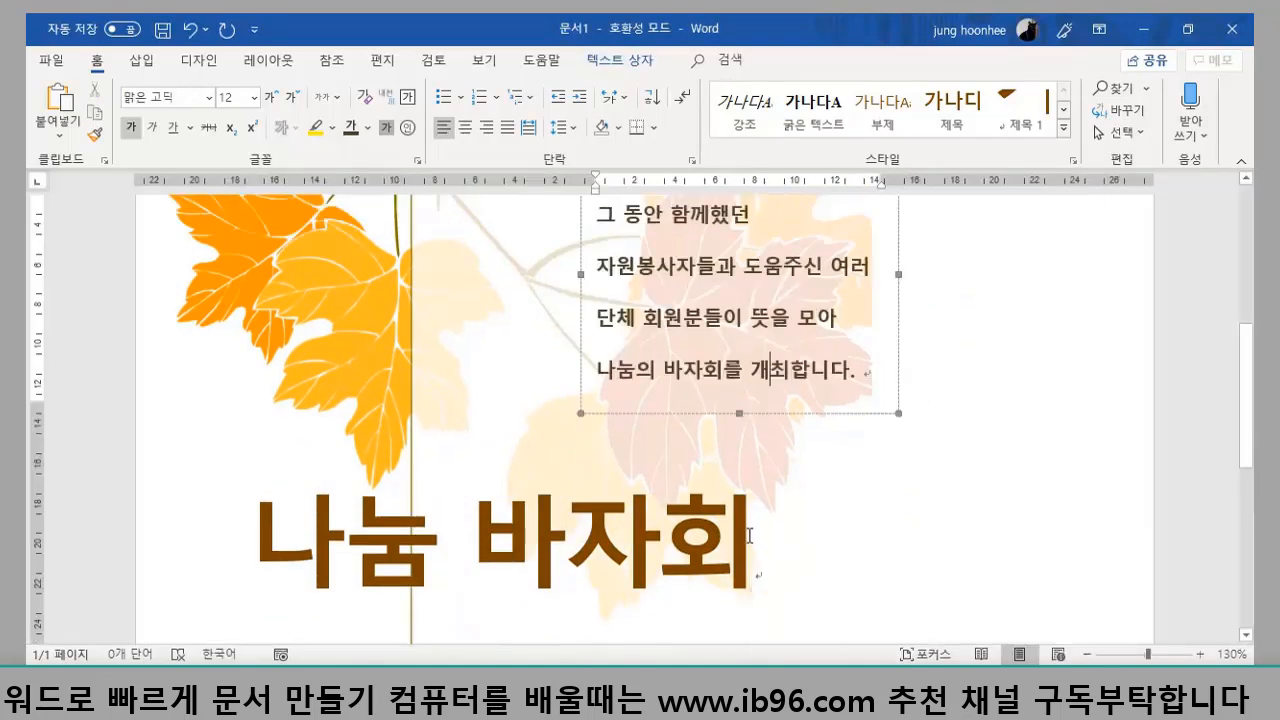
{"action": "left_click", "coordinate": [748, 536]}
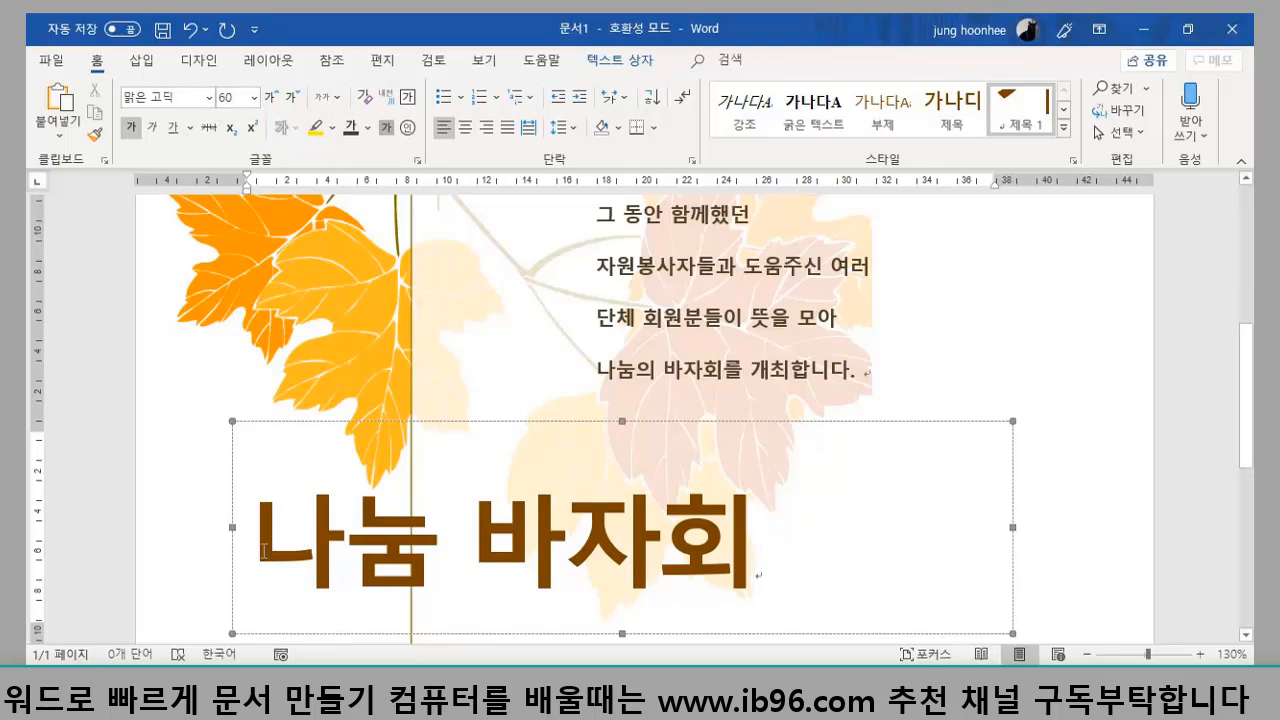
{"action": "left_click_drag", "start_coordinate": [262, 550], "coordinate": [794, 543]}
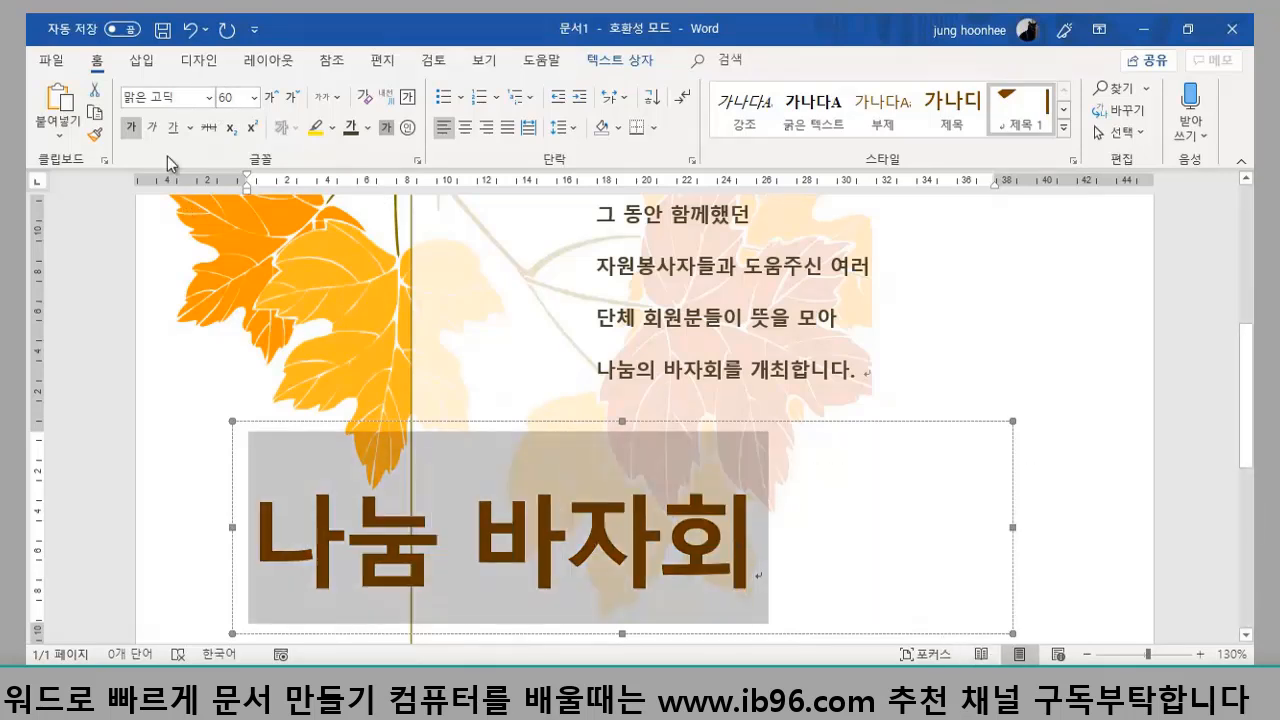
{"action": "left_click", "coordinate": [257, 99]}
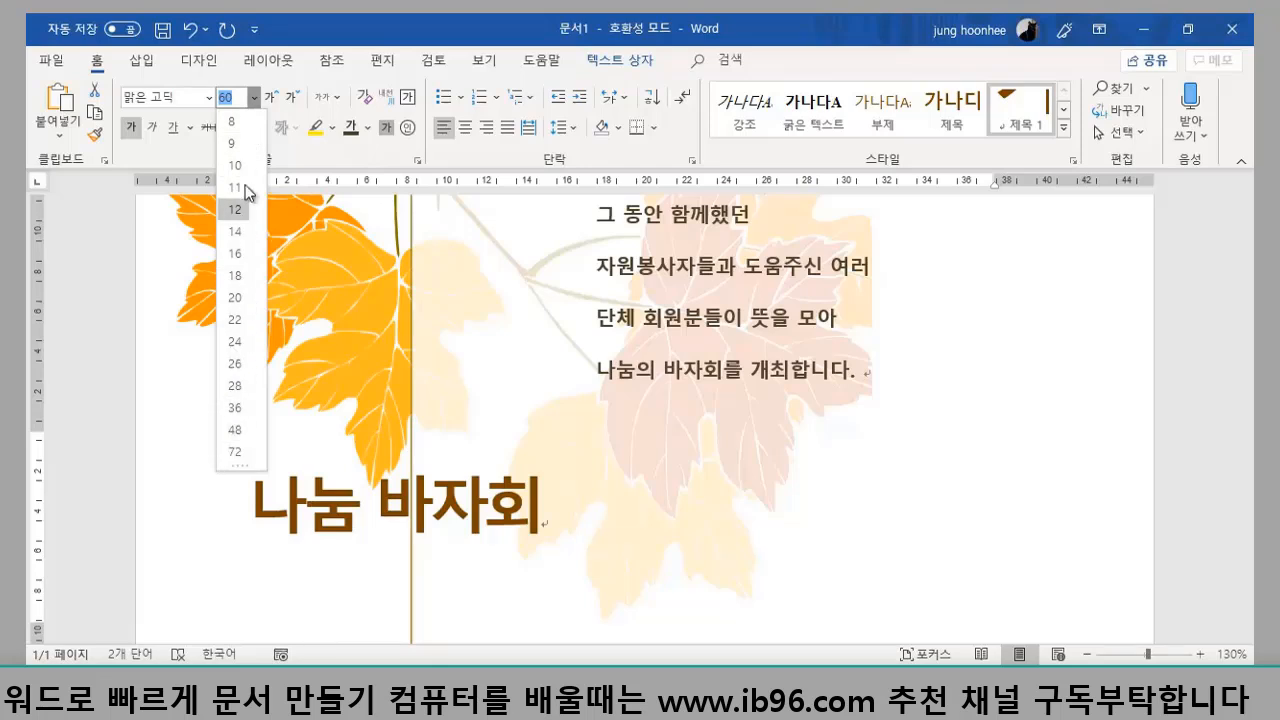
{"action": "left_click", "coordinate": [241, 101]}
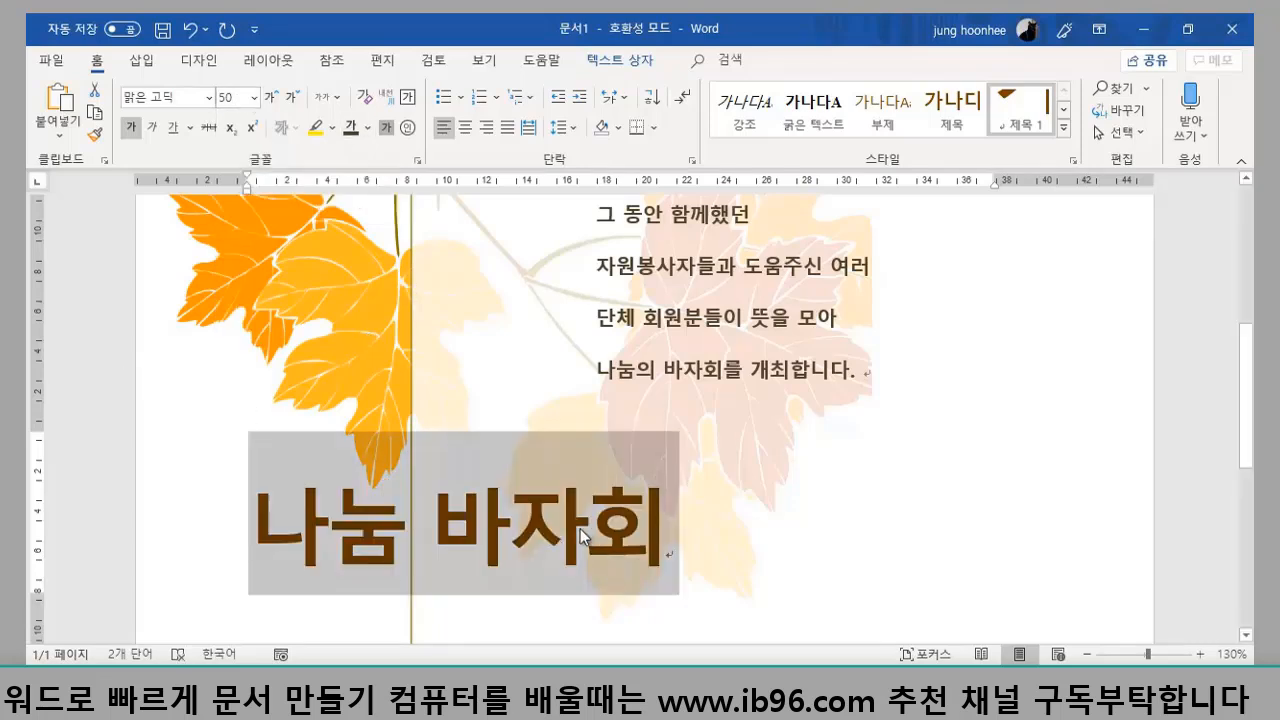
{"action": "left_click", "coordinate": [504, 512]}
{"action": "left_click", "coordinate": [341, 534]}
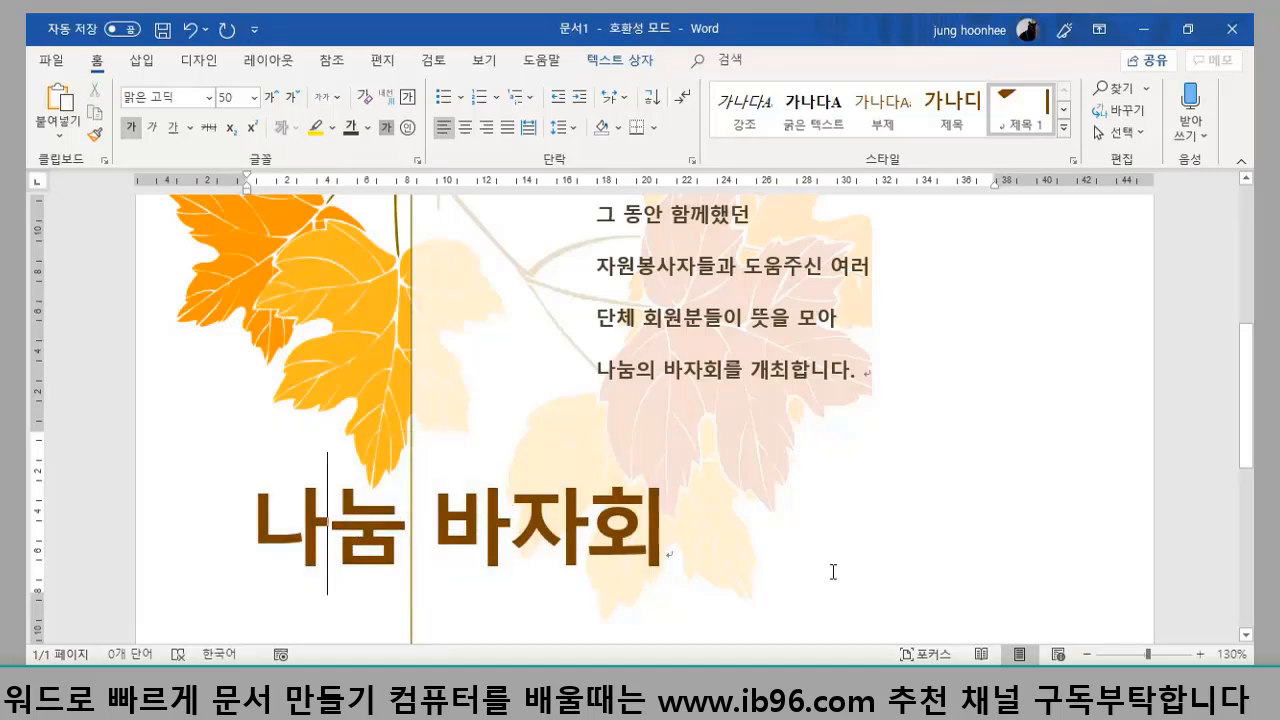
- Set the font size of the title "나눔 바자회" to 52 and narrow its text box from the right side
{"action": "left_click", "coordinate": [666, 535]}
{"action": "triple_click", "coordinate": [539, 535]}
{"action": "left_click", "coordinate": [226, 97]}
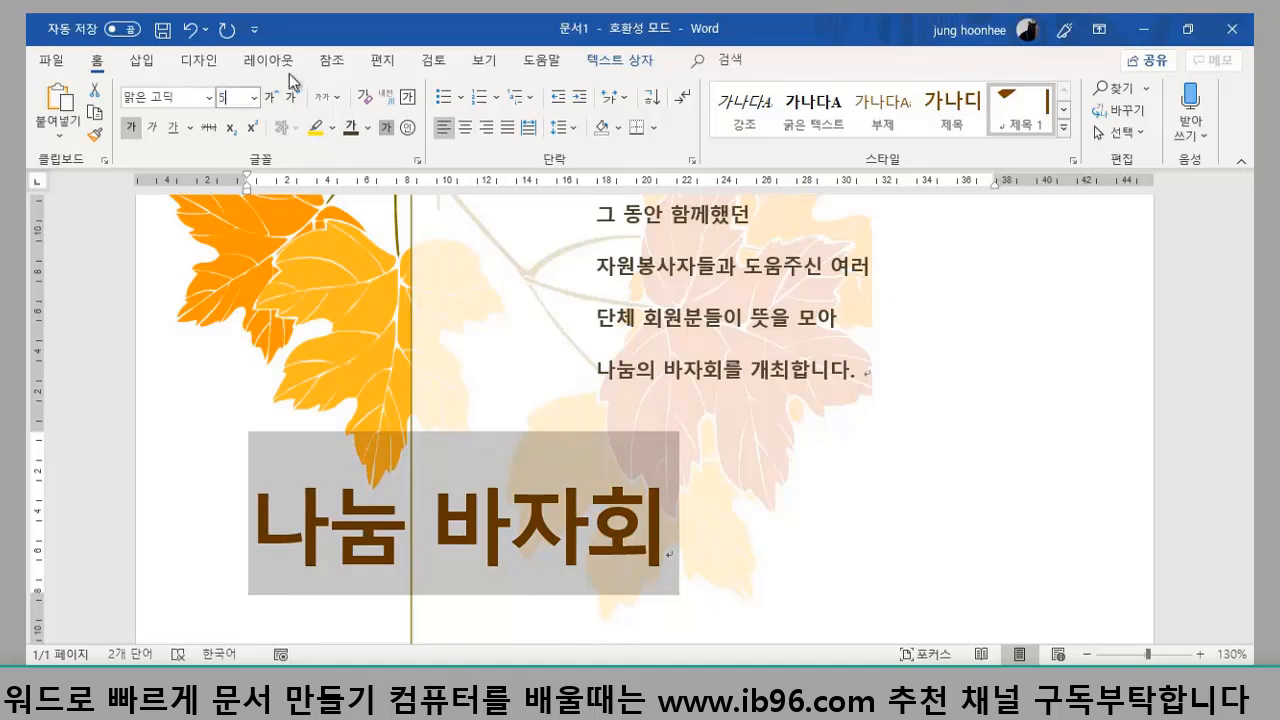
{"action": "key", "text": "Return"}
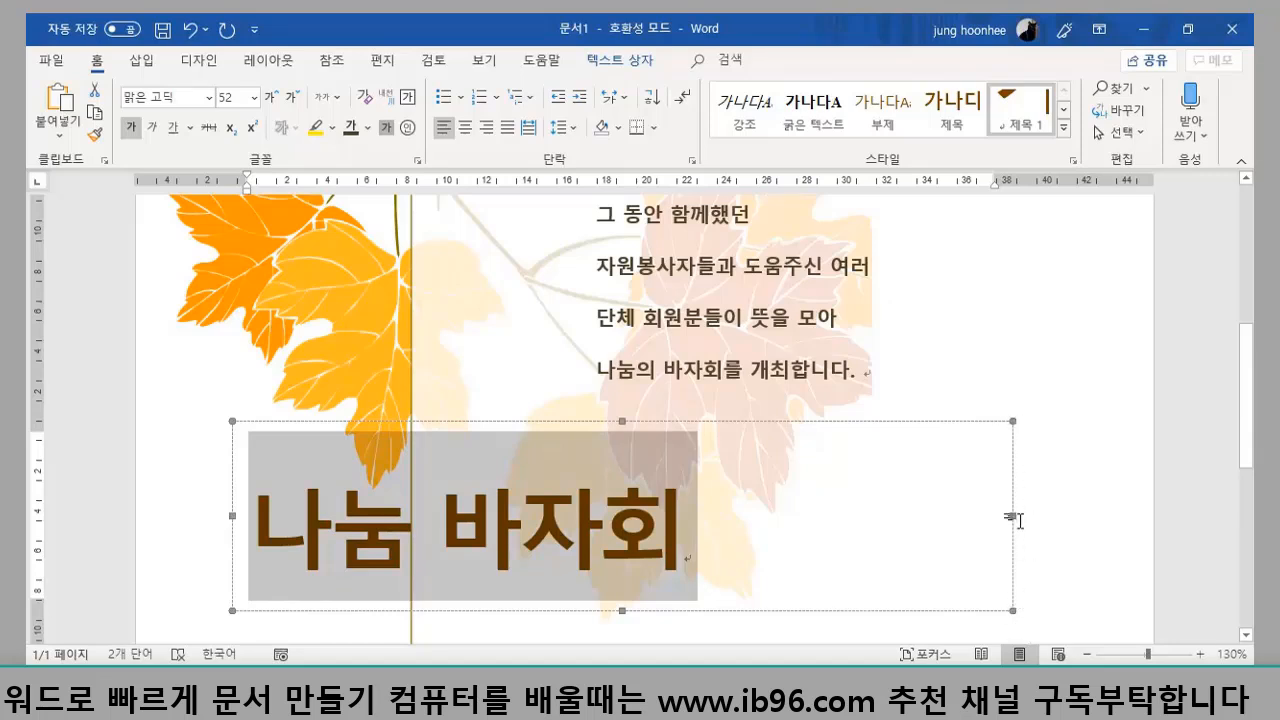
{"action": "left_click_drag", "start_coordinate": [1015, 515], "coordinate": [824, 514]}
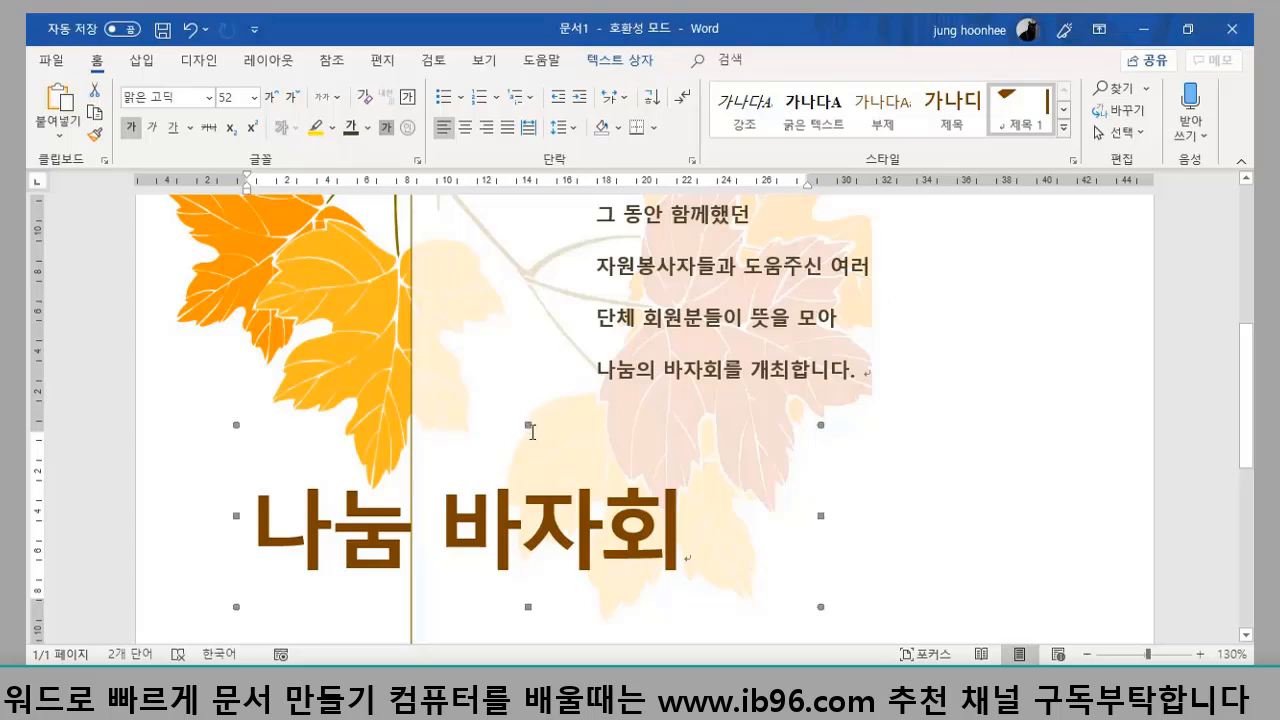
- Move the title text box slightly to the right and shift the description text box left so it sits above the title
{"action": "left_click_drag", "start_coordinate": [530, 430], "coordinate": [591, 436]}
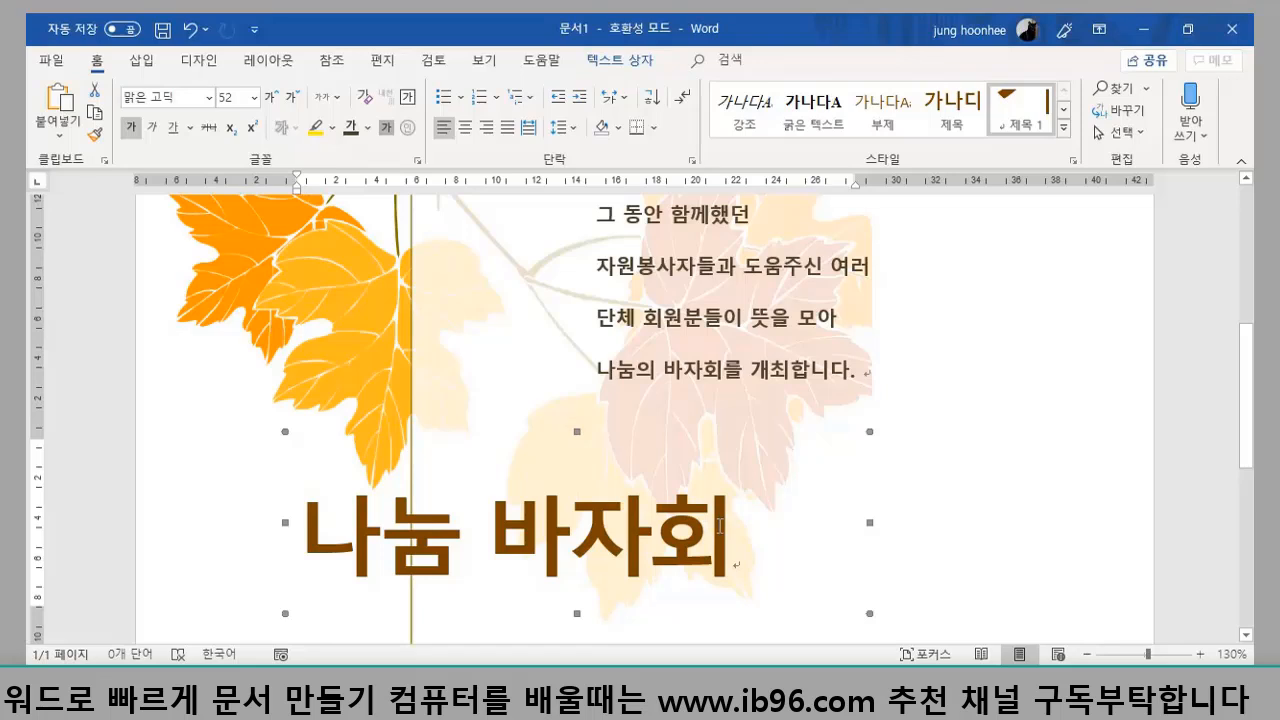
{"action": "left_click", "coordinate": [675, 352]}
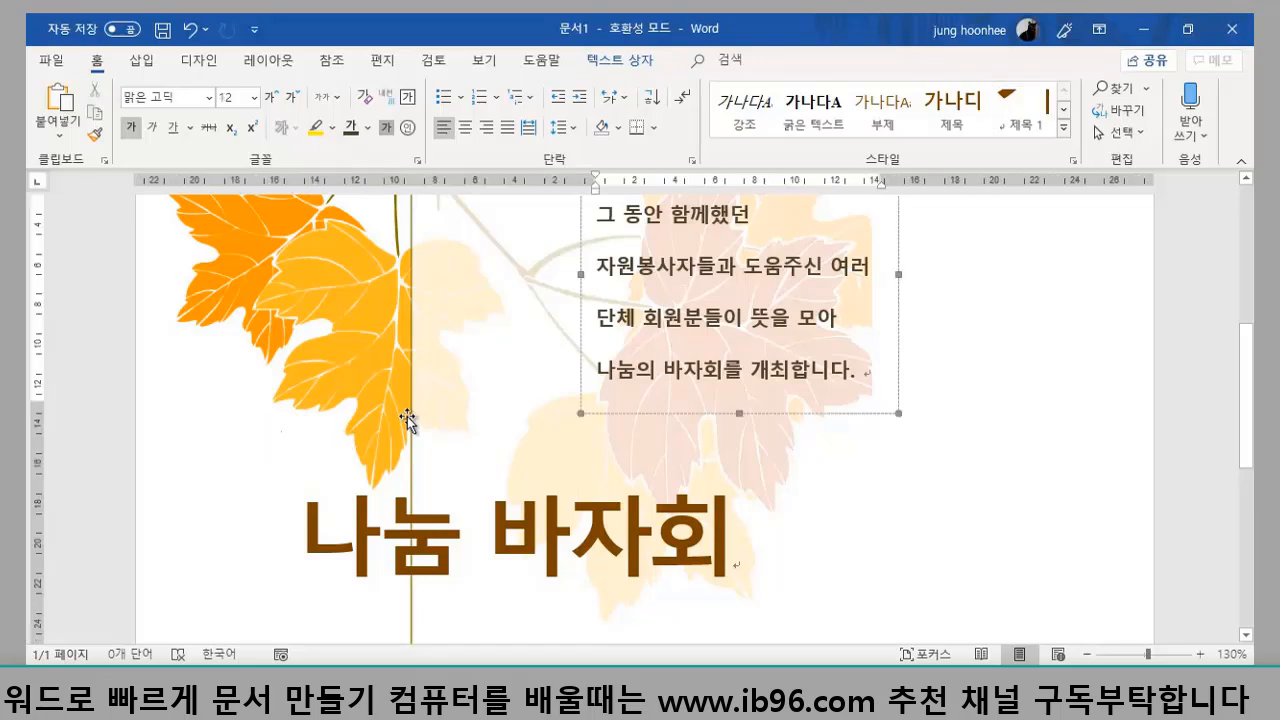
{"action": "left_click_drag", "start_coordinate": [680, 417], "coordinate": [589, 430]}
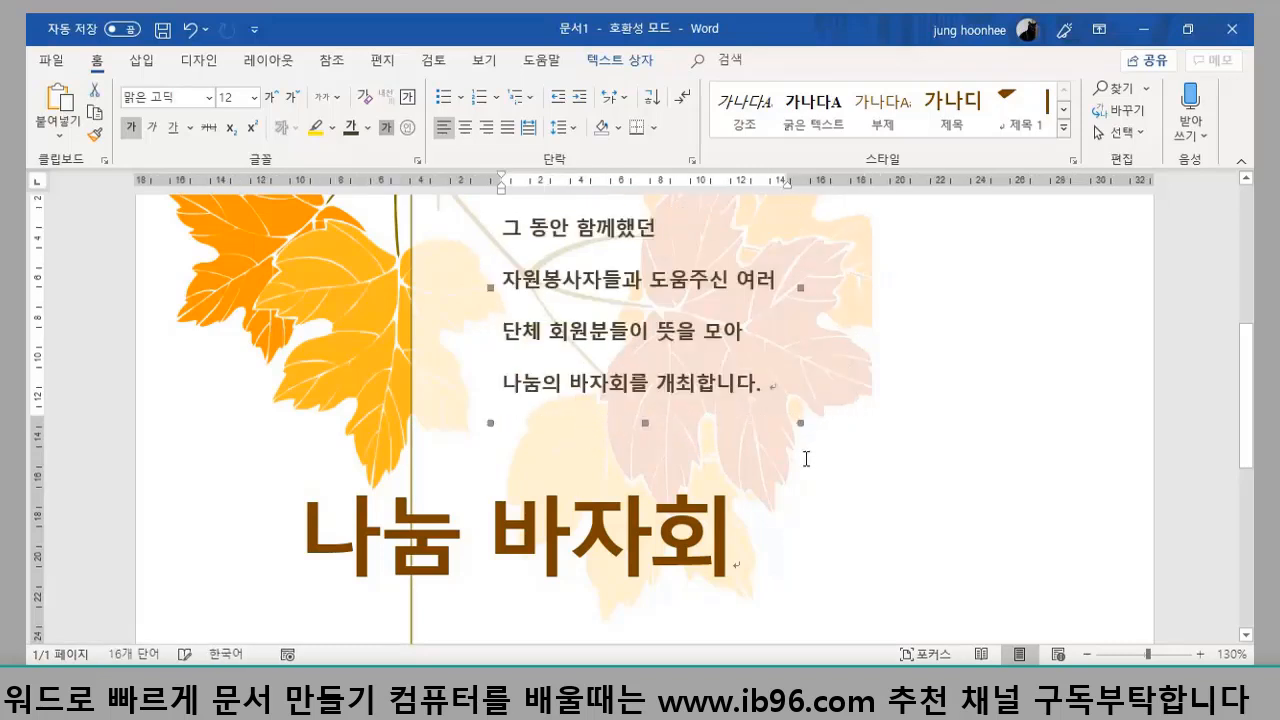
- Set the line spacing of the date, time and location text box to 1.15
{"action": "scroll", "coordinate": [815, 537], "scroll_direction": "down", "scroll_amount": 3}
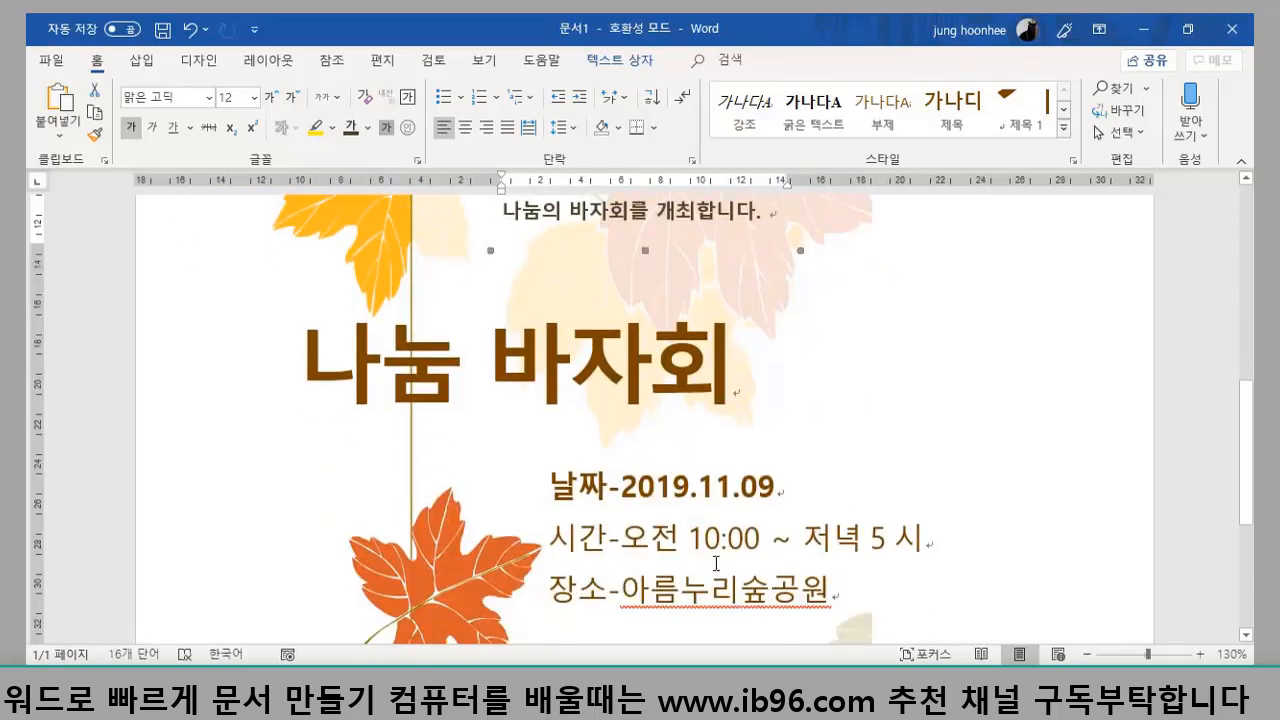
{"action": "left_click", "coordinate": [644, 512]}
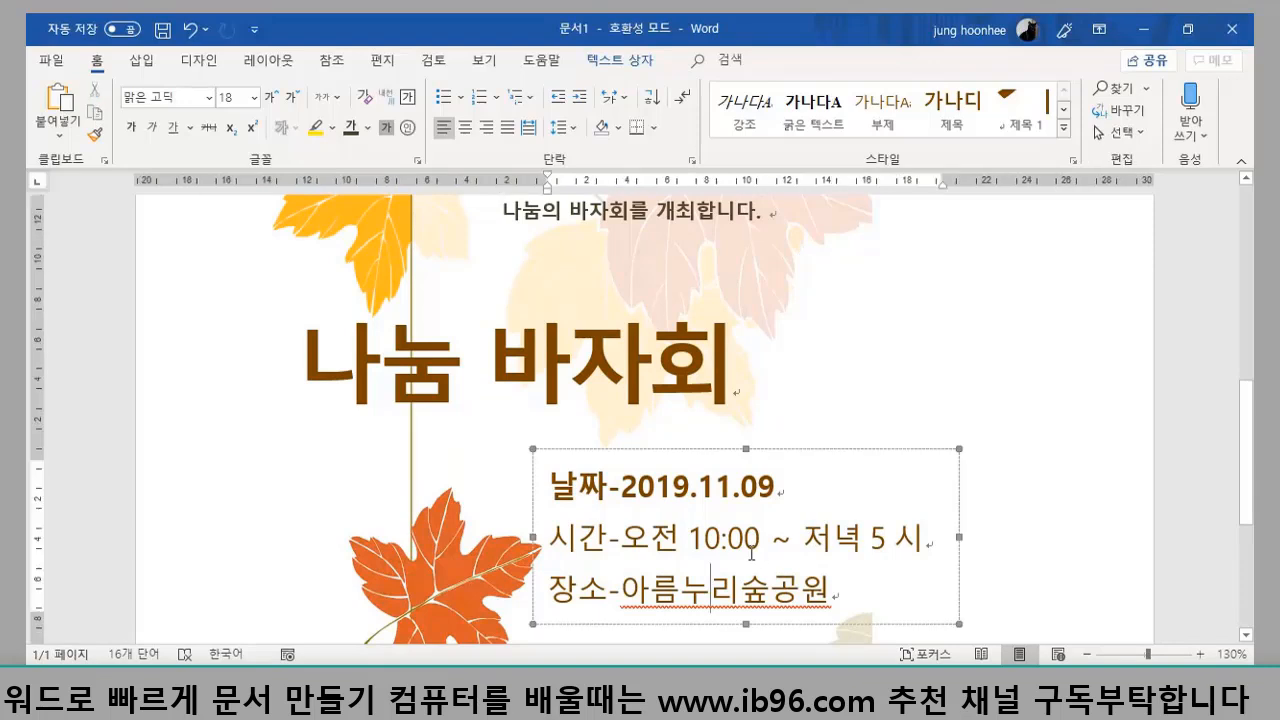
{"action": "left_click", "coordinate": [634, 455]}
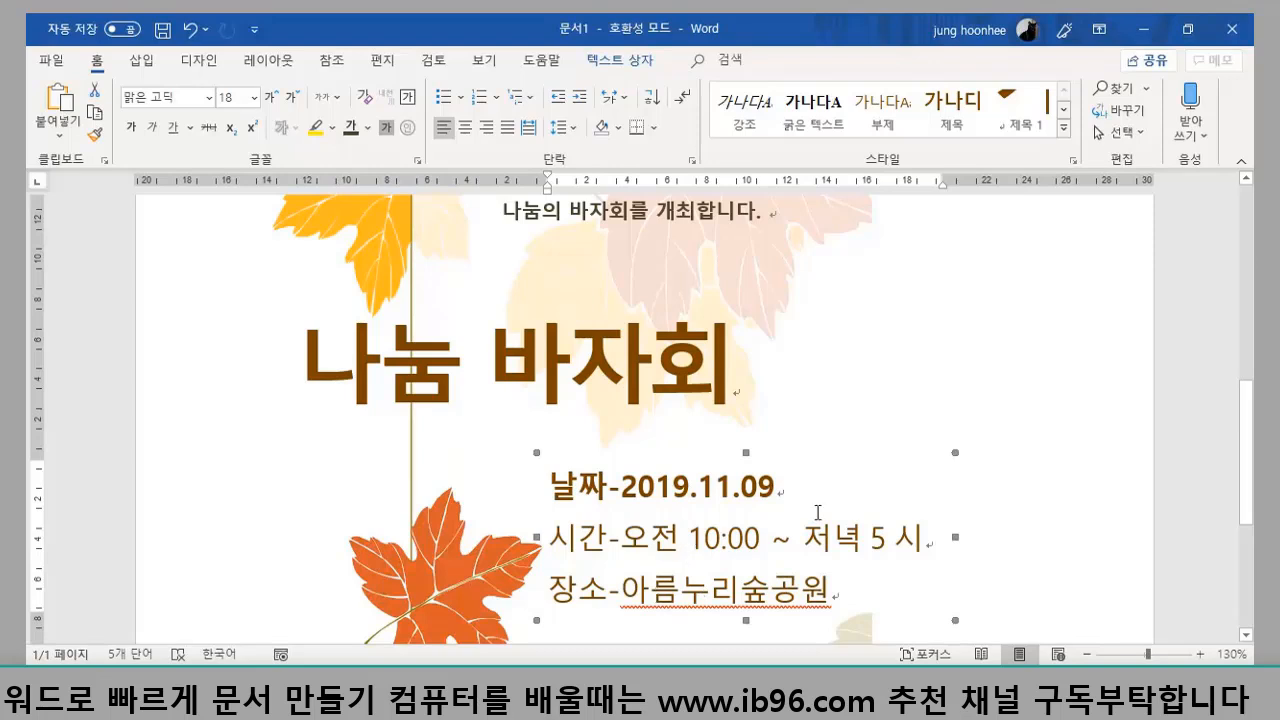
{"action": "scroll", "coordinate": [1093, 531], "scroll_direction": "down", "scroll_amount": 3}
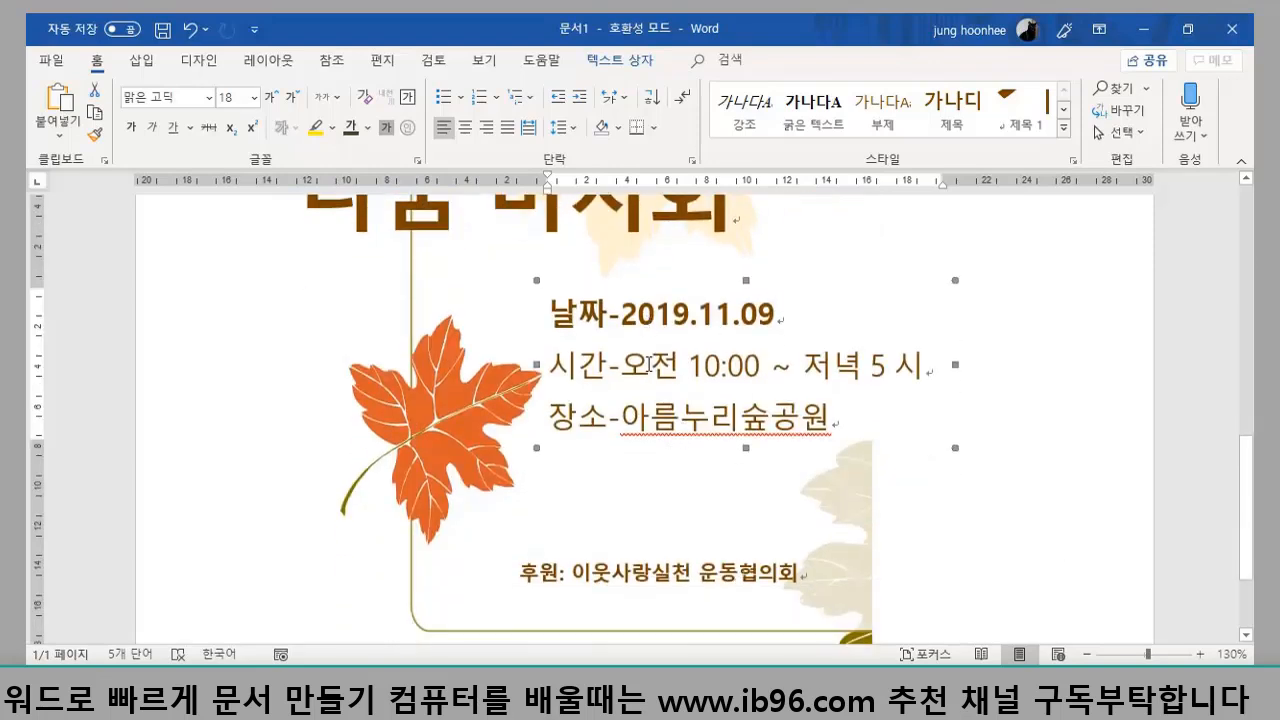
{"action": "scroll", "coordinate": [666, 452], "scroll_direction": "up", "scroll_amount": 3}
{"action": "scroll", "coordinate": [670, 460], "scroll_direction": "up", "scroll_amount": 4}
{"action": "scroll", "coordinate": [670, 505], "scroll_direction": "down", "scroll_amount": 6}
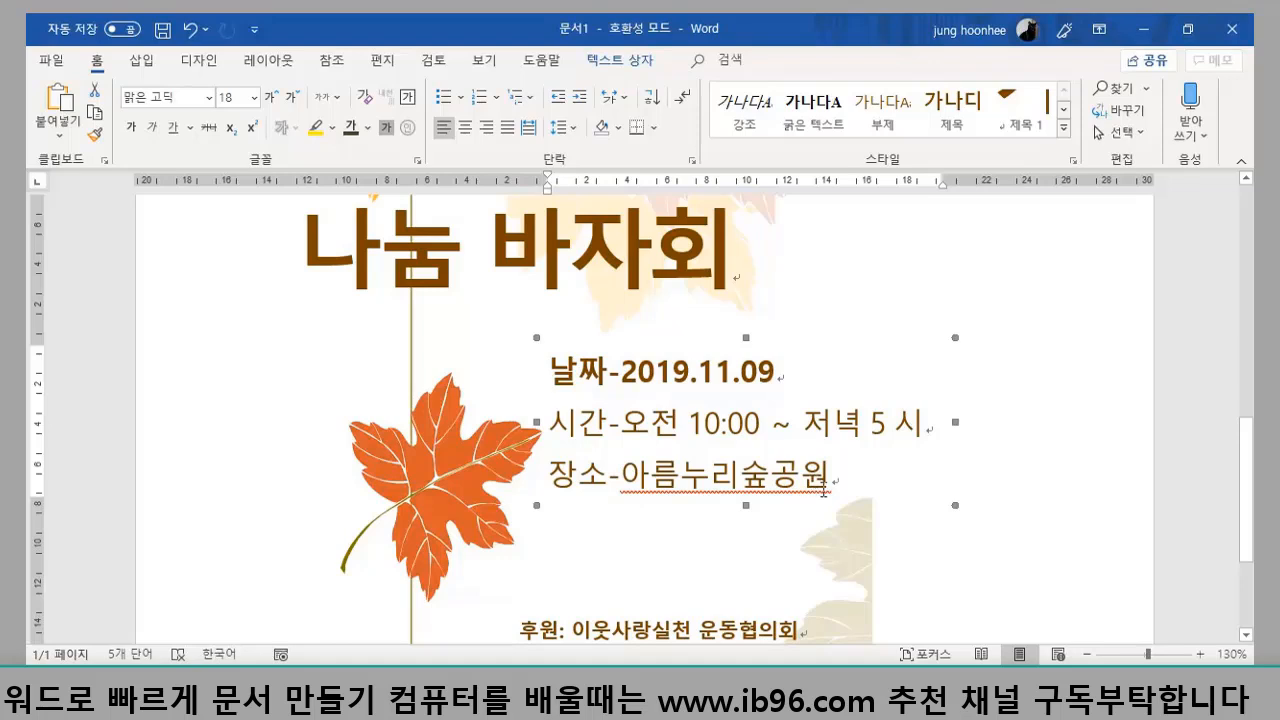
{"action": "left_click", "coordinate": [571, 128]}
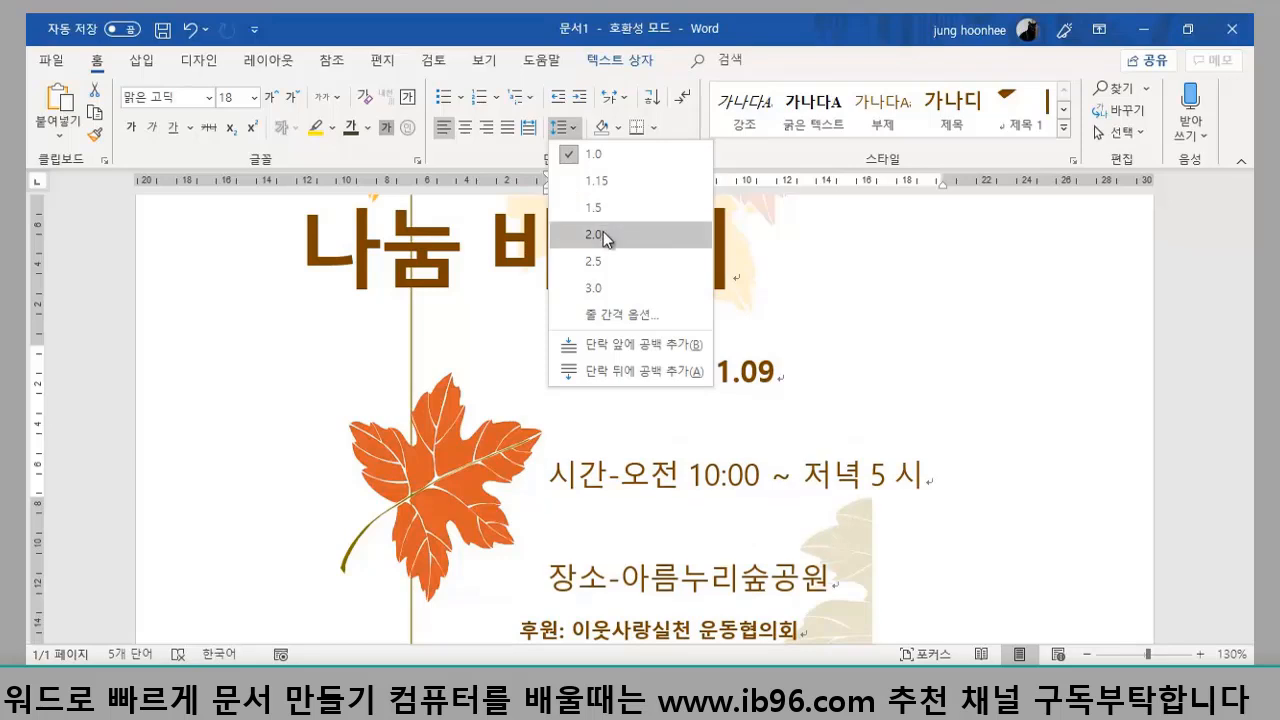
{"action": "left_click", "coordinate": [603, 180]}
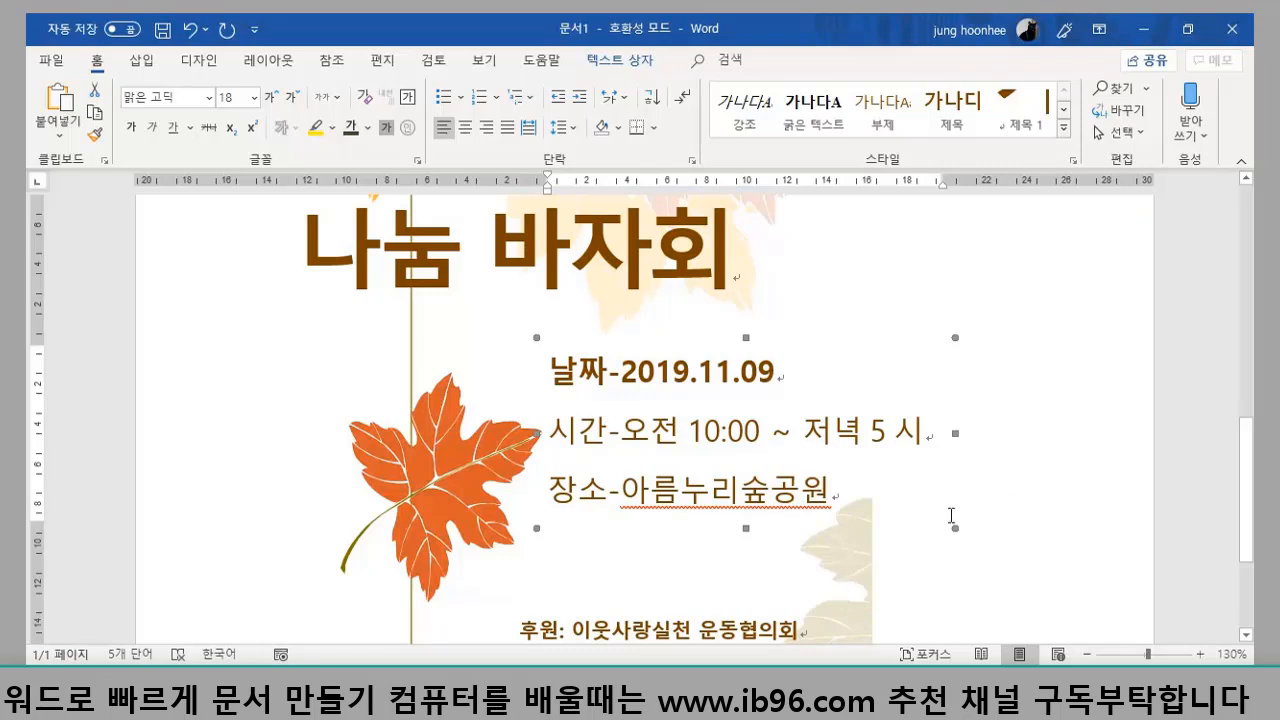
- Narrow the autumn leaves background picture by pulling its right edge inward in two stages
{"action": "left_click", "coordinate": [512, 346]}
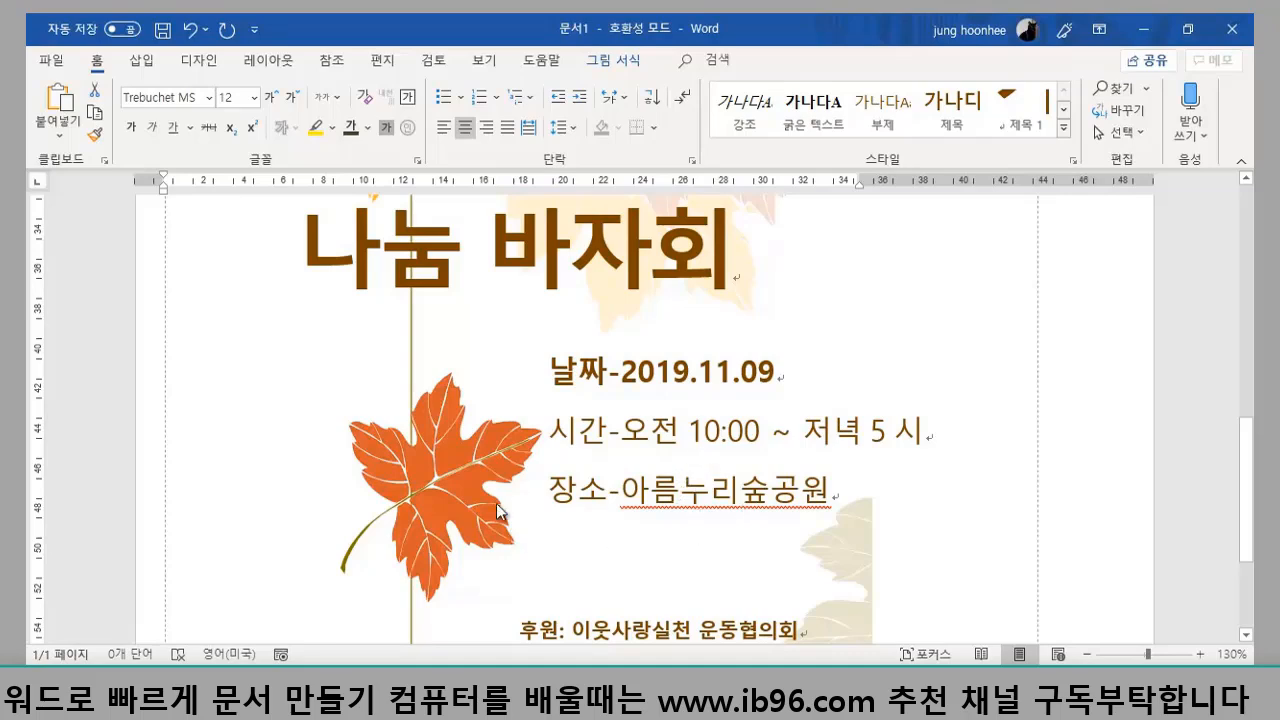
{"action": "scroll", "coordinate": [692, 500], "scroll_direction": "down", "scroll_amount": 3}
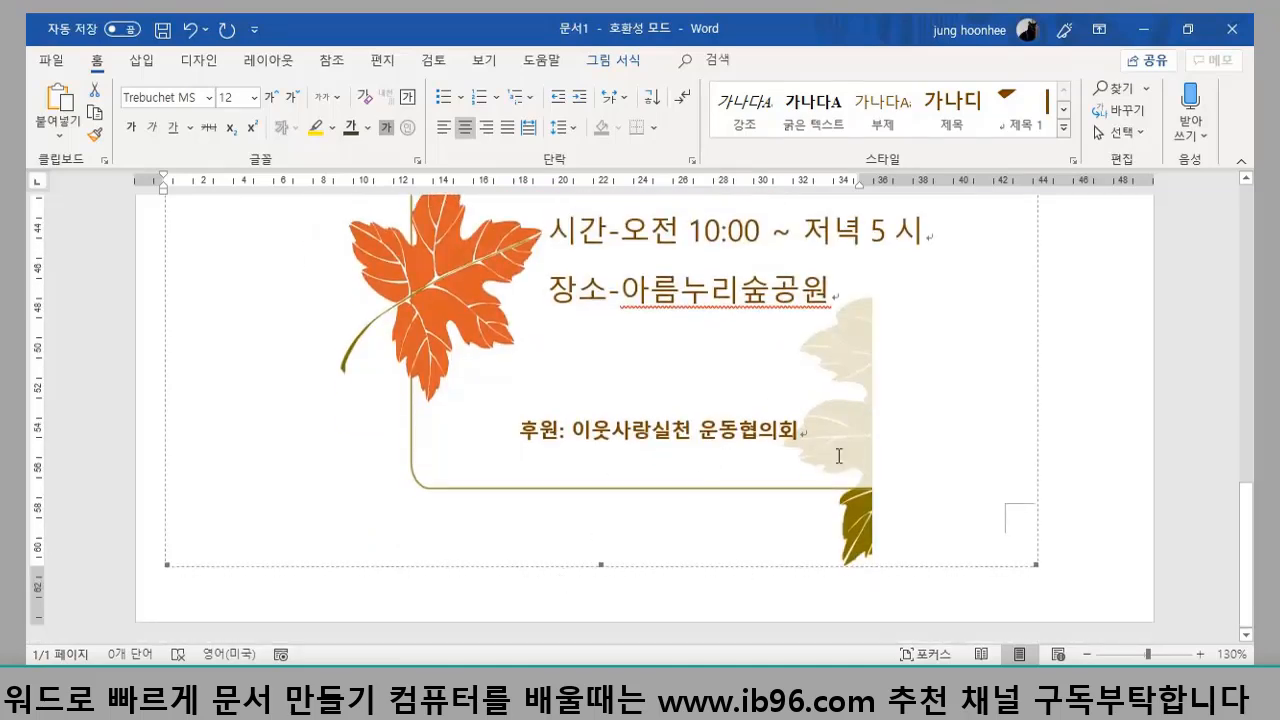
{"action": "scroll", "coordinate": [737, 484], "scroll_direction": "up", "scroll_amount": 8}
{"action": "scroll", "coordinate": [737, 484], "scroll_direction": "up", "scroll_amount": 3}
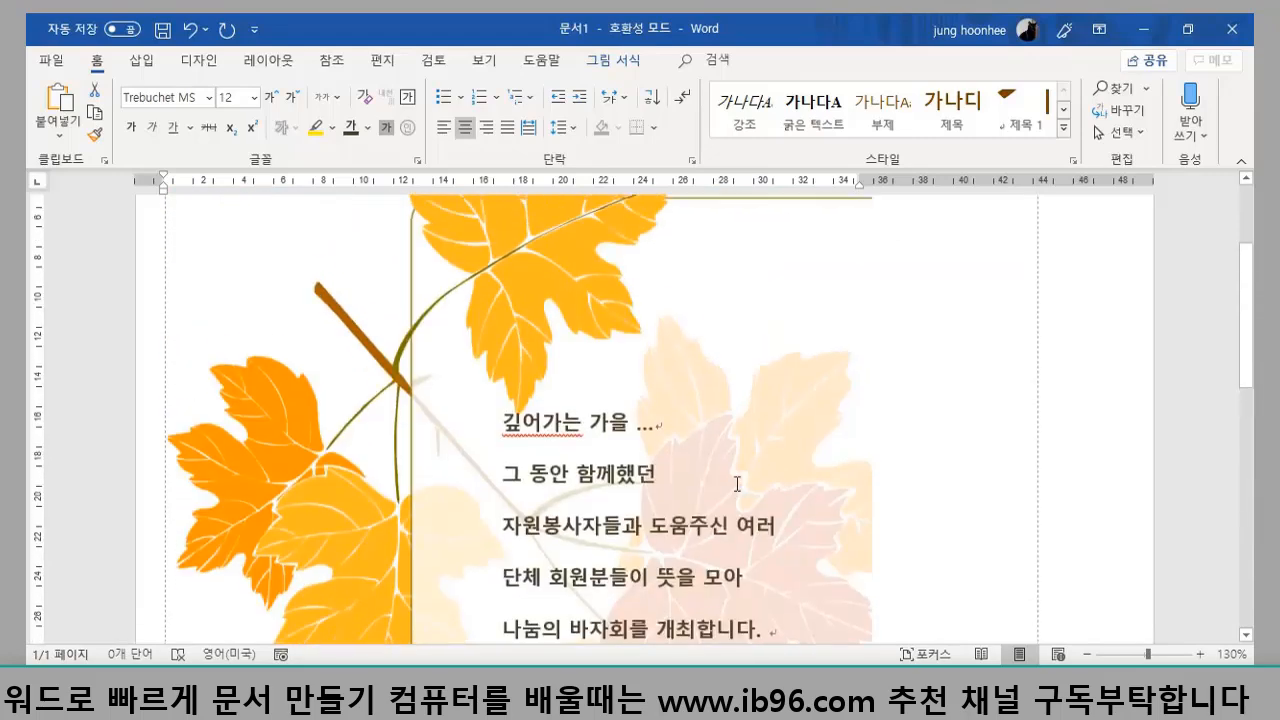
{"action": "scroll", "coordinate": [738, 497], "scroll_direction": "down", "scroll_amount": 3}
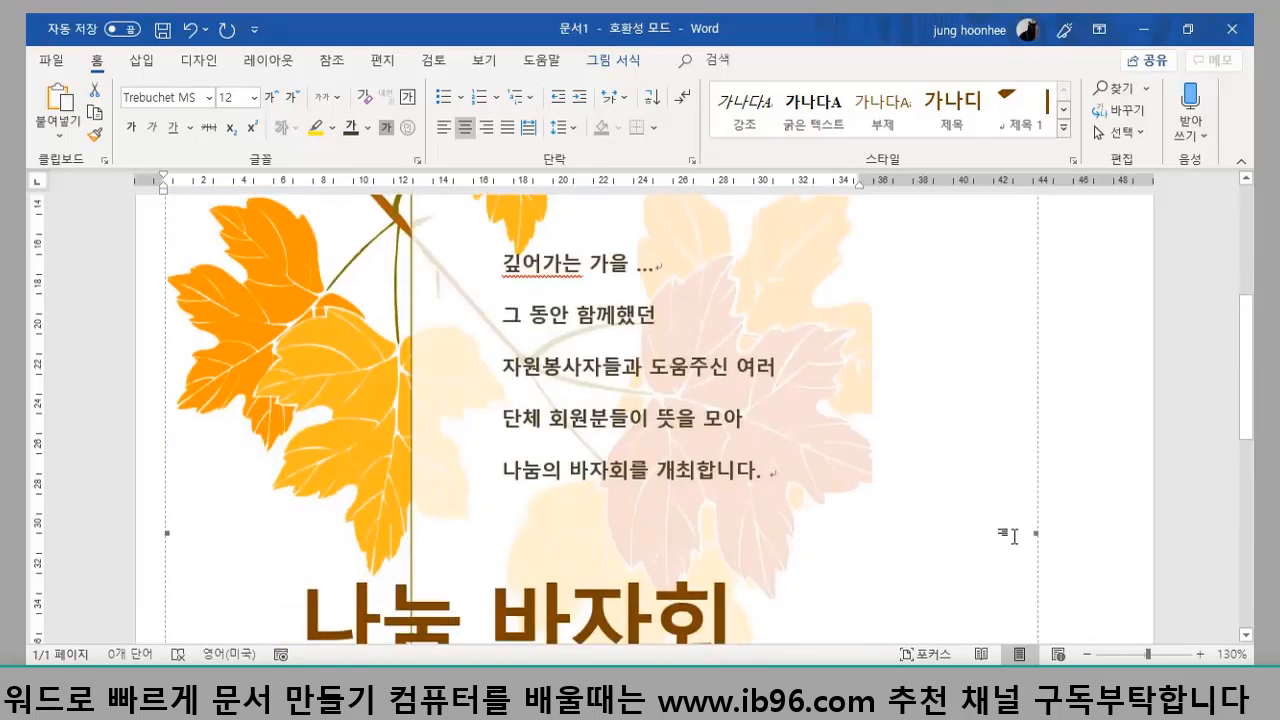
{"action": "left_click_drag", "start_coordinate": [1034, 534], "coordinate": [988, 533]}
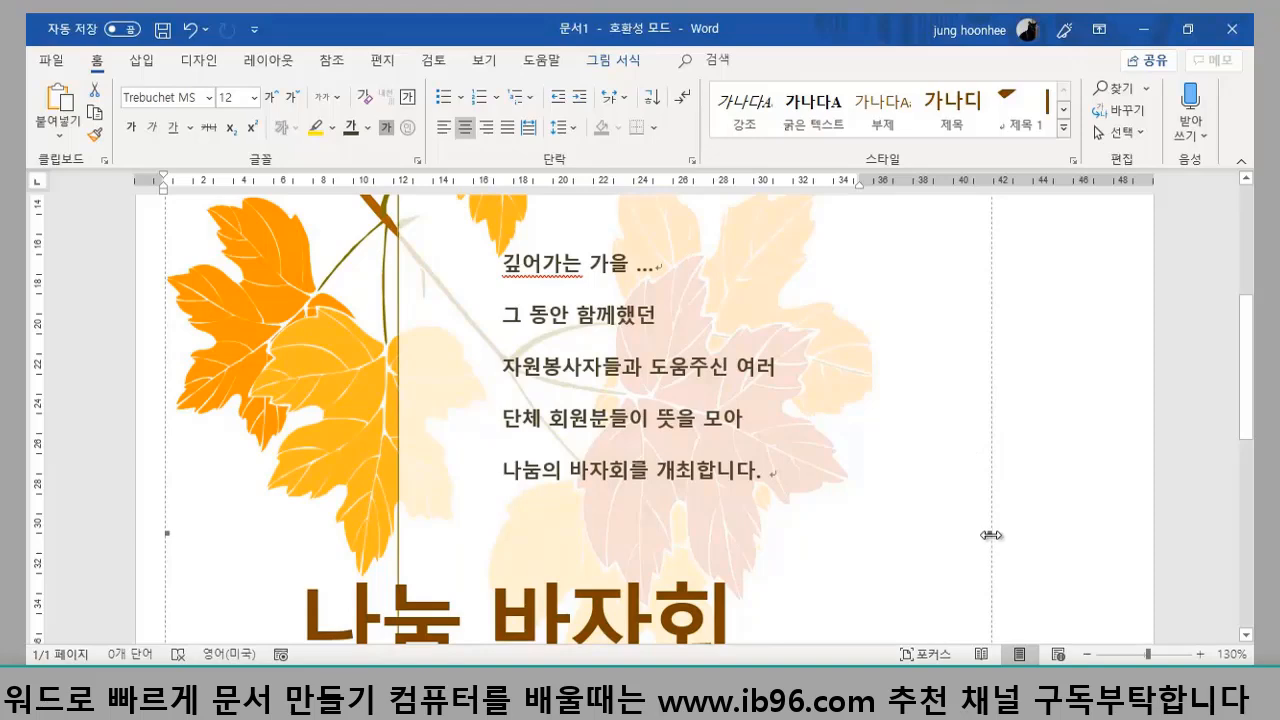
{"action": "left_click_drag", "start_coordinate": [952, 528], "coordinate": [953, 531]}
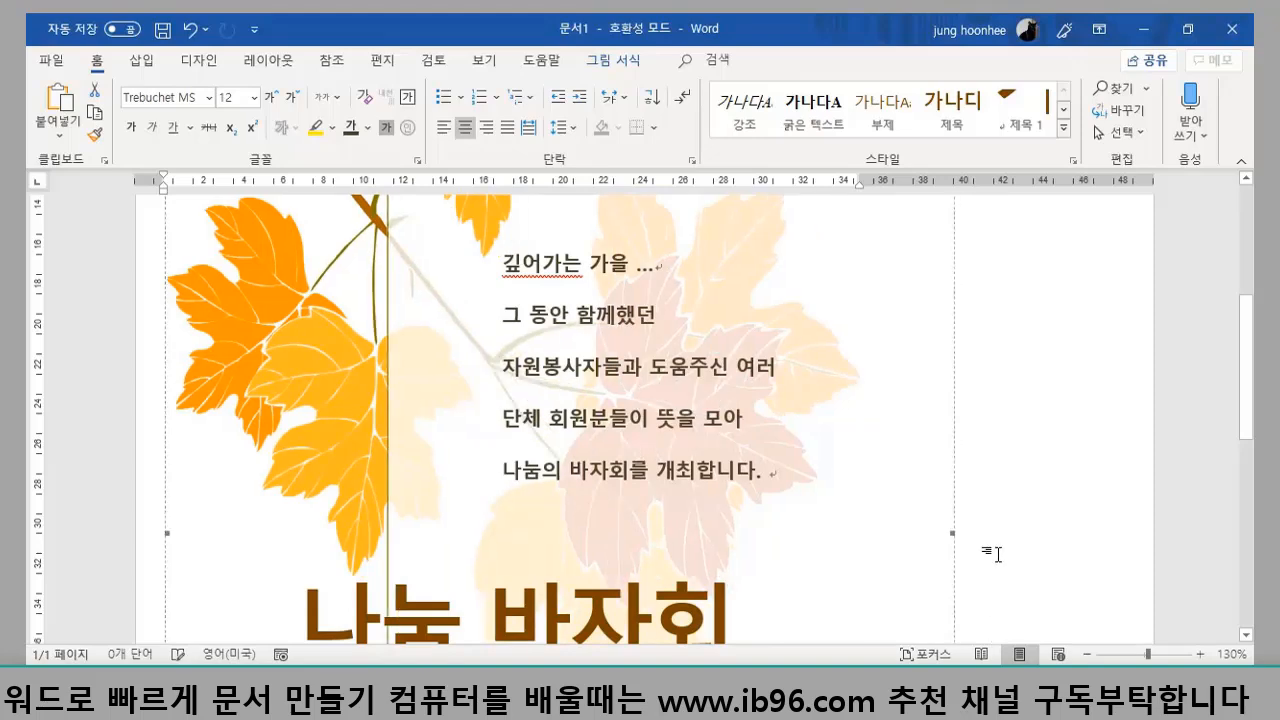
- Look over the flyer from end to end and show its print preview to examine the whole page layout
{"action": "scroll", "coordinate": [990, 545], "scroll_direction": "down", "scroll_amount": 6}
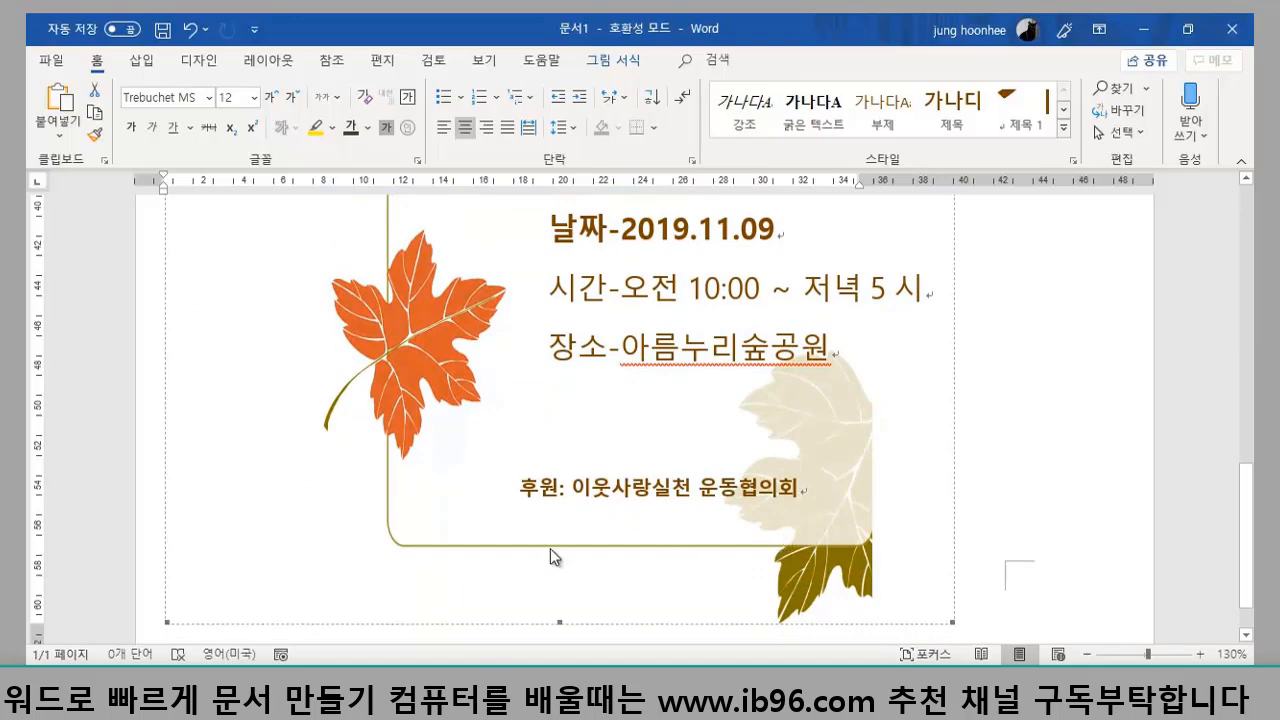
{"action": "scroll", "coordinate": [635, 490], "scroll_direction": "up", "scroll_amount": 5}
{"action": "scroll", "coordinate": [627, 477], "scroll_direction": "up", "scroll_amount": 6}
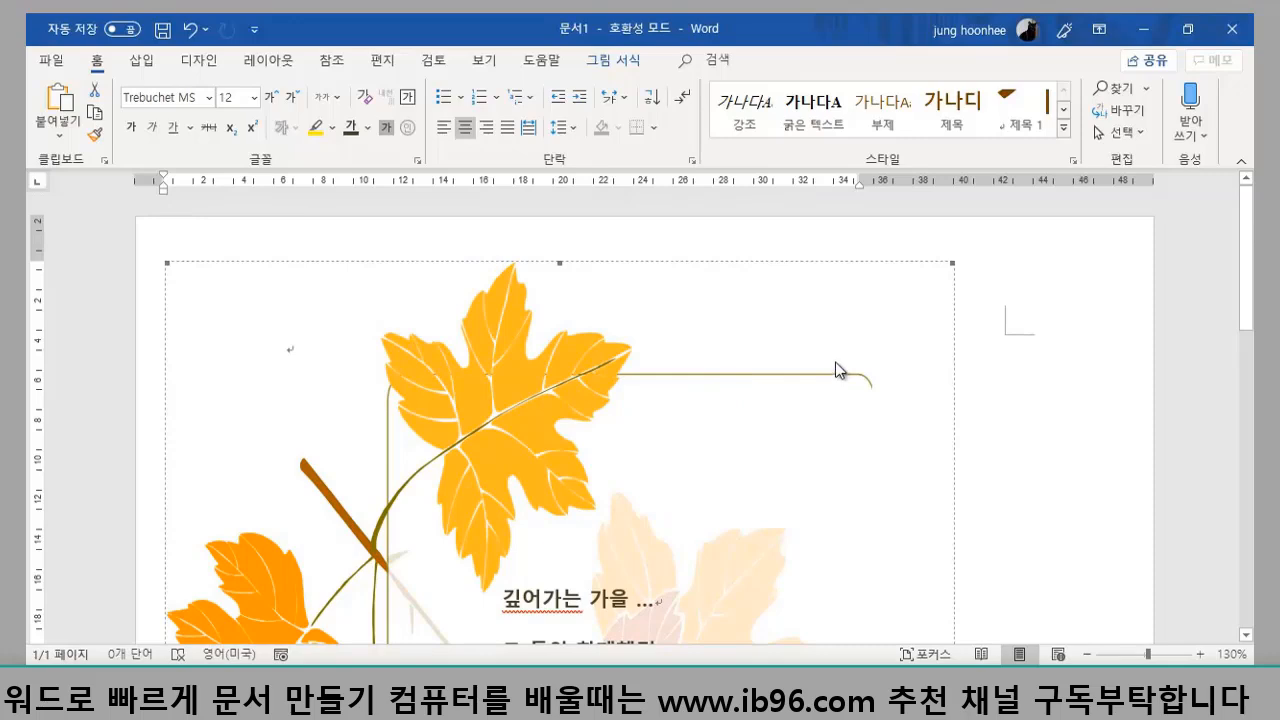
{"action": "scroll", "coordinate": [594, 406], "scroll_direction": "down", "scroll_amount": 5}
{"action": "scroll", "coordinate": [594, 466], "scroll_direction": "up", "scroll_amount": 1}
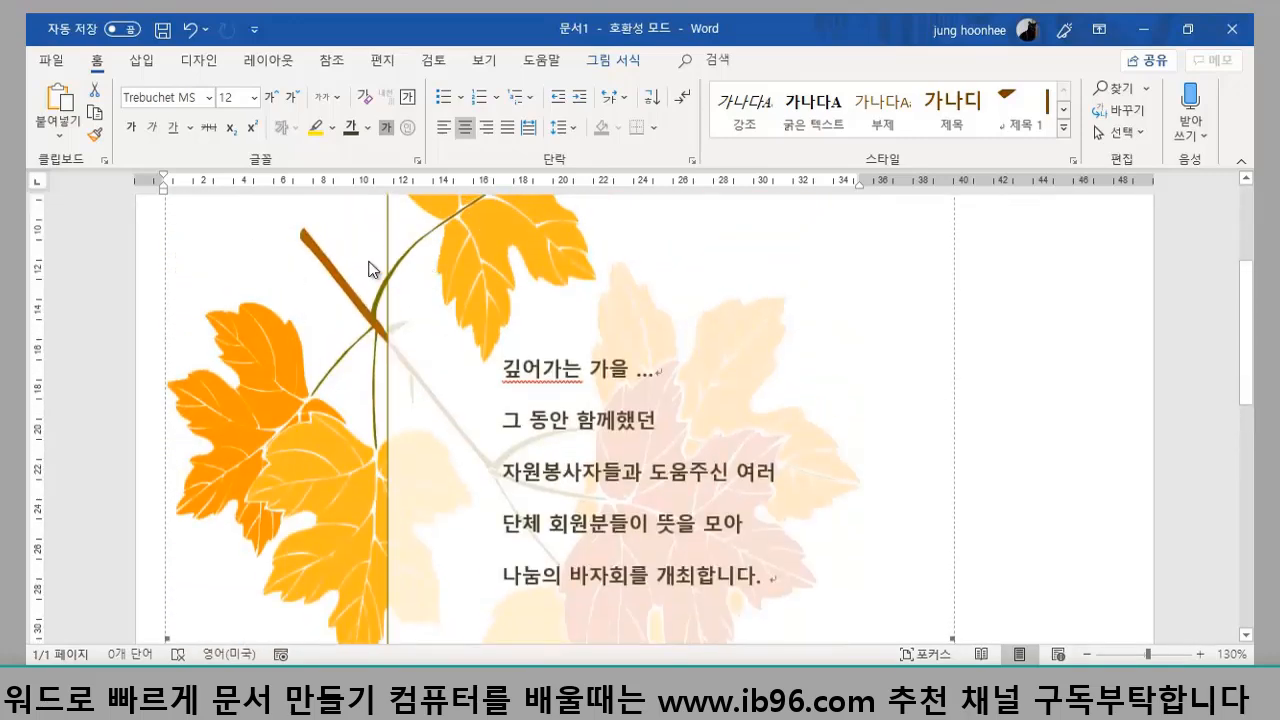
{"action": "left_click", "coordinate": [52, 62]}
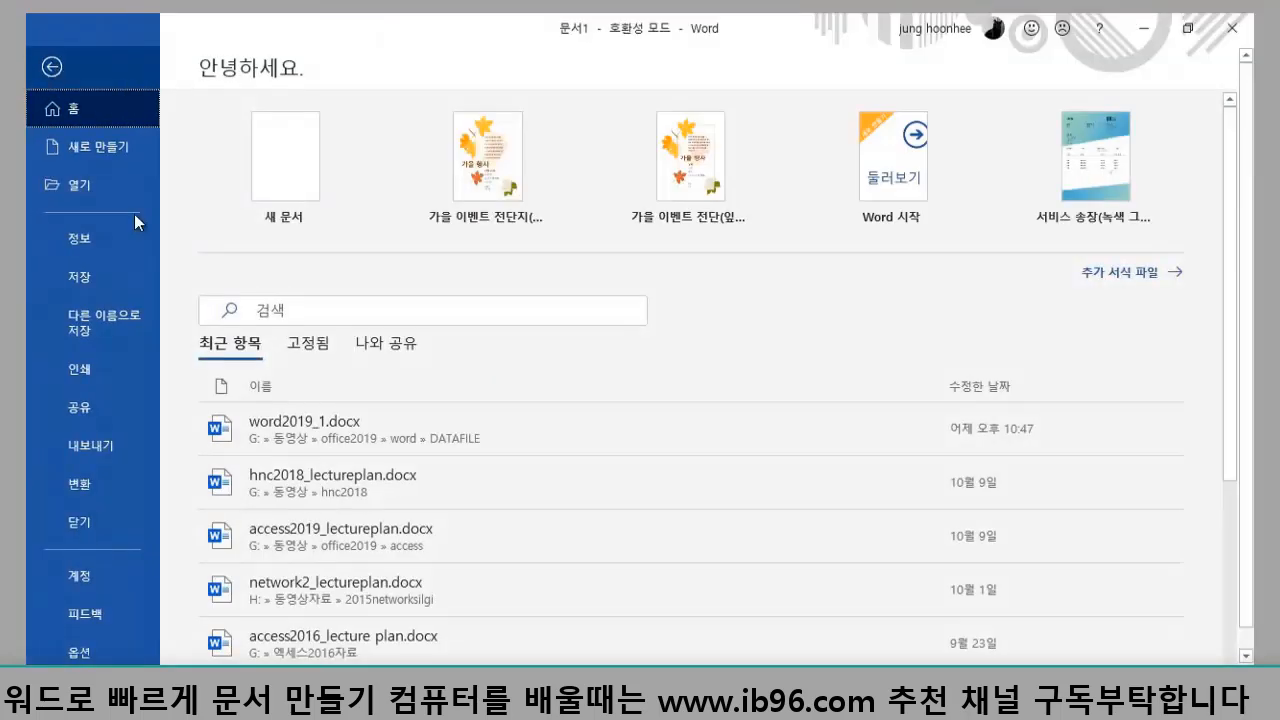
{"action": "left_click", "coordinate": [50, 65]}
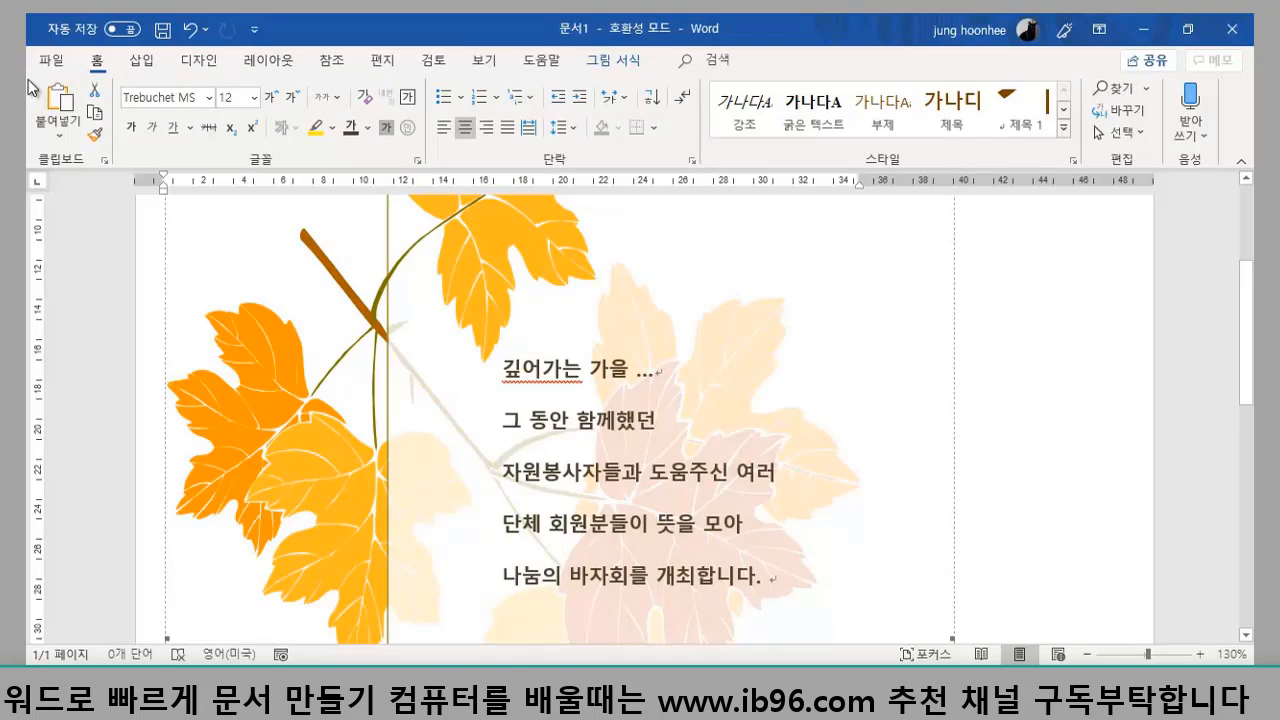
{"action": "left_click", "coordinate": [58, 70]}
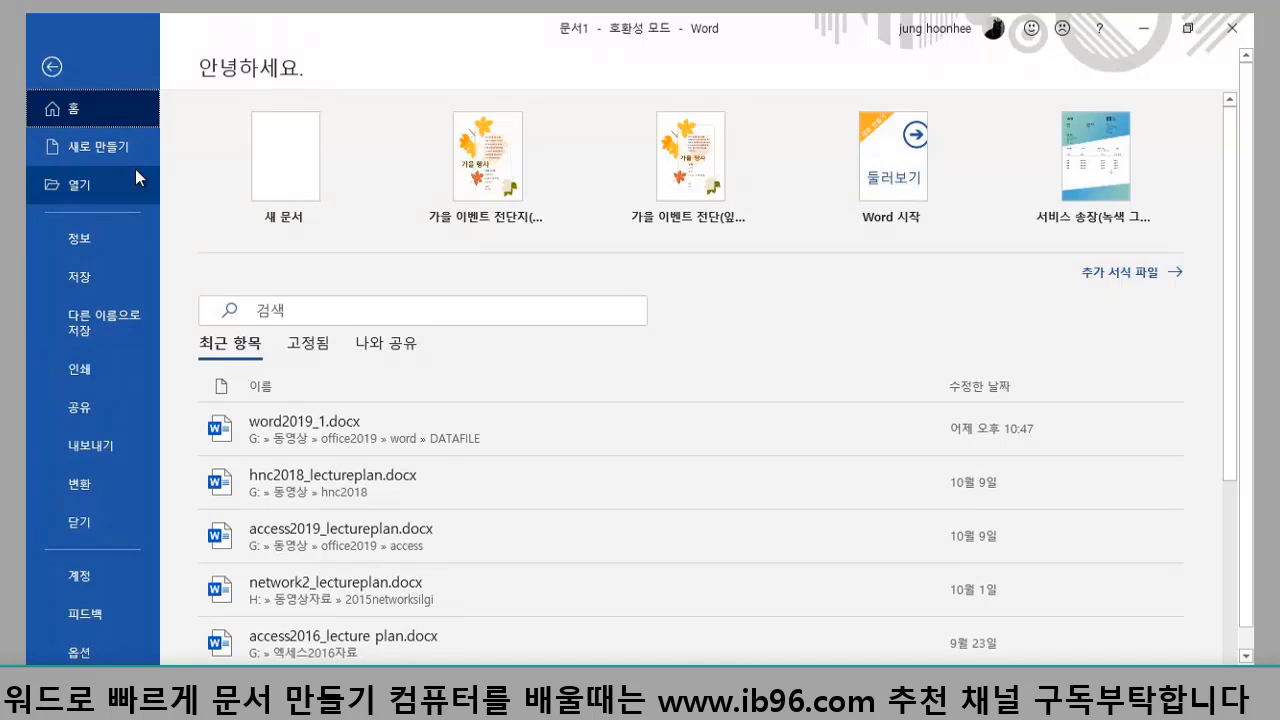
{"action": "left_click", "coordinate": [85, 371]}
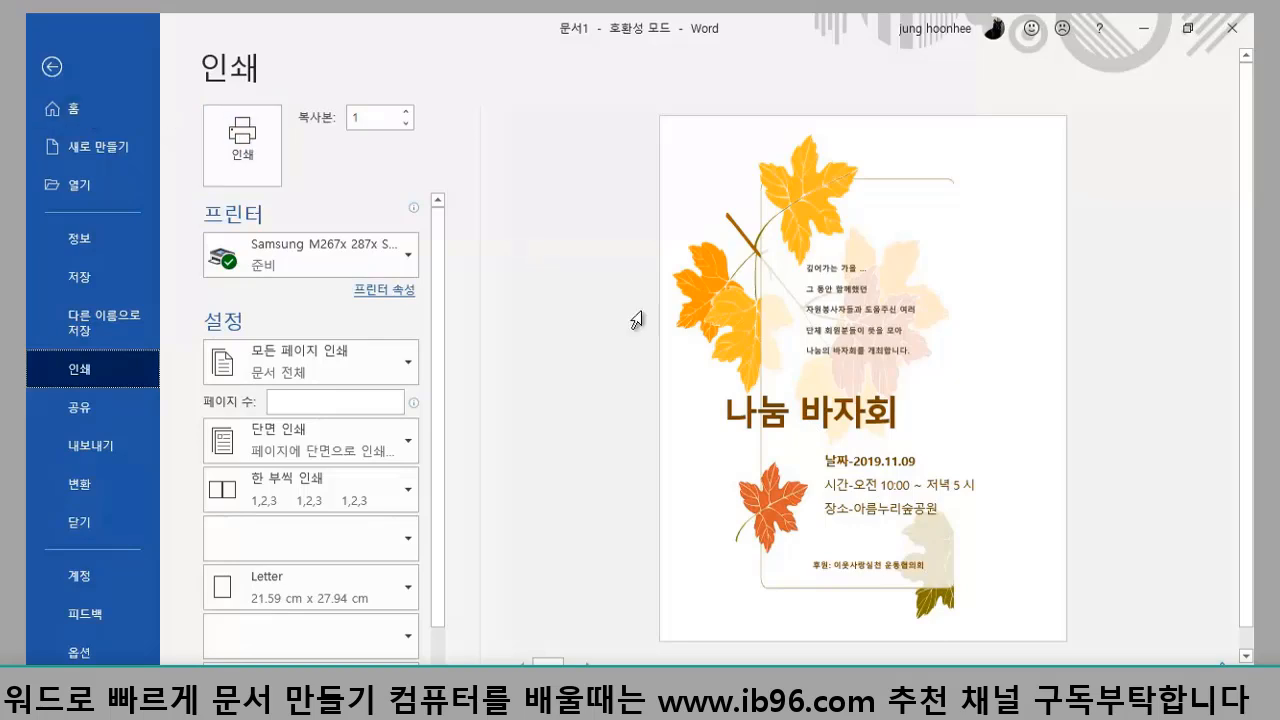
- Return to editing and narrow the autumn leaves background picture further so its frame's right border fits within the picture
{"action": "left_click", "coordinate": [52, 68]}
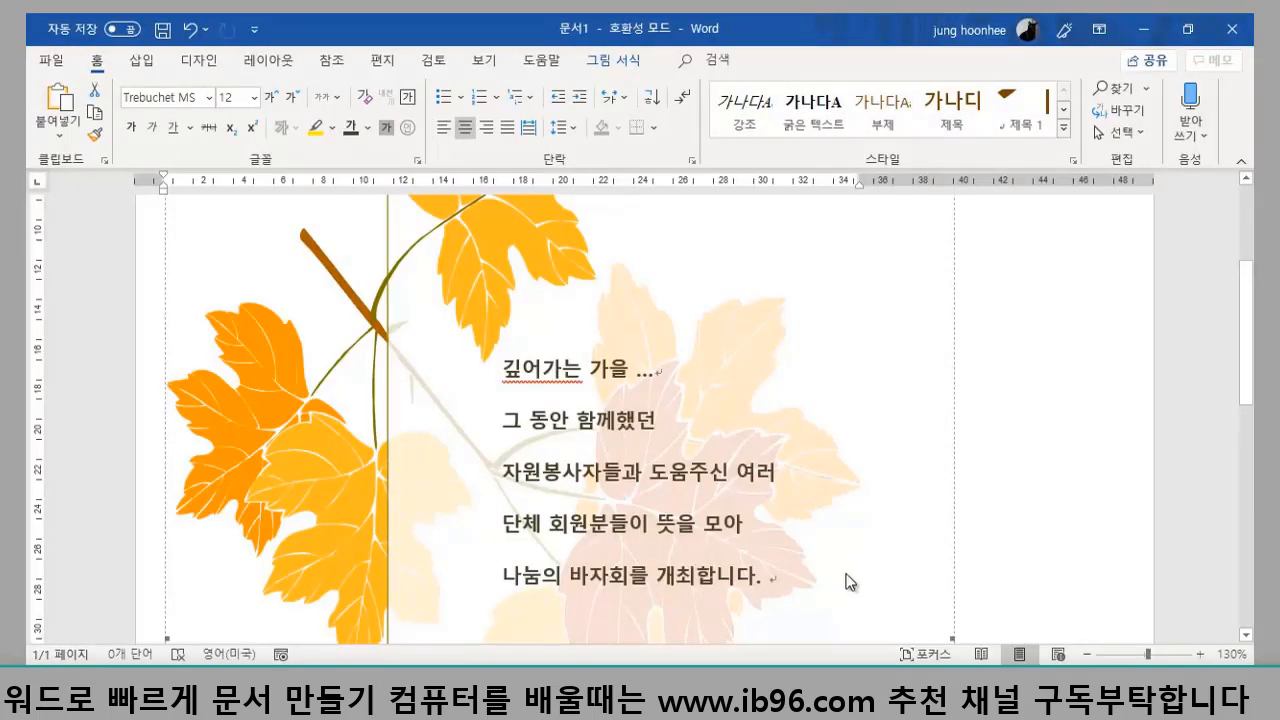
{"action": "scroll", "coordinate": [848, 517], "scroll_direction": "up", "scroll_amount": 2}
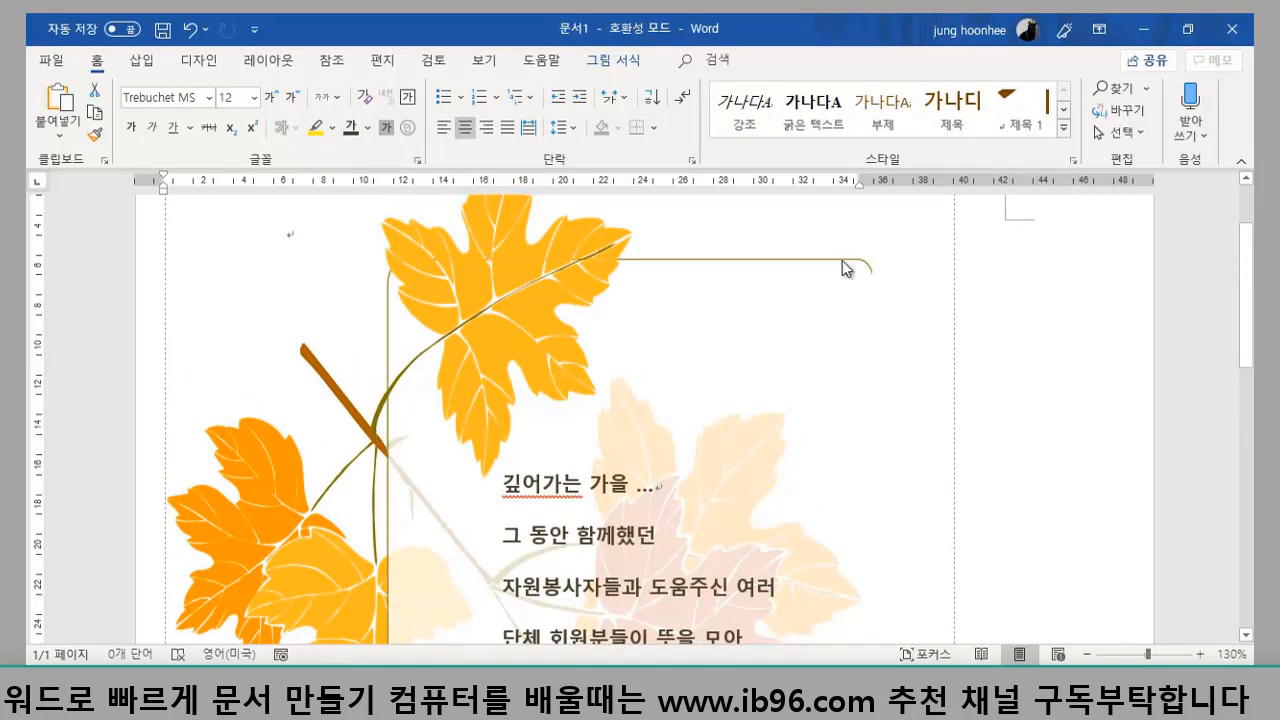
{"action": "left_click", "coordinate": [886, 440]}
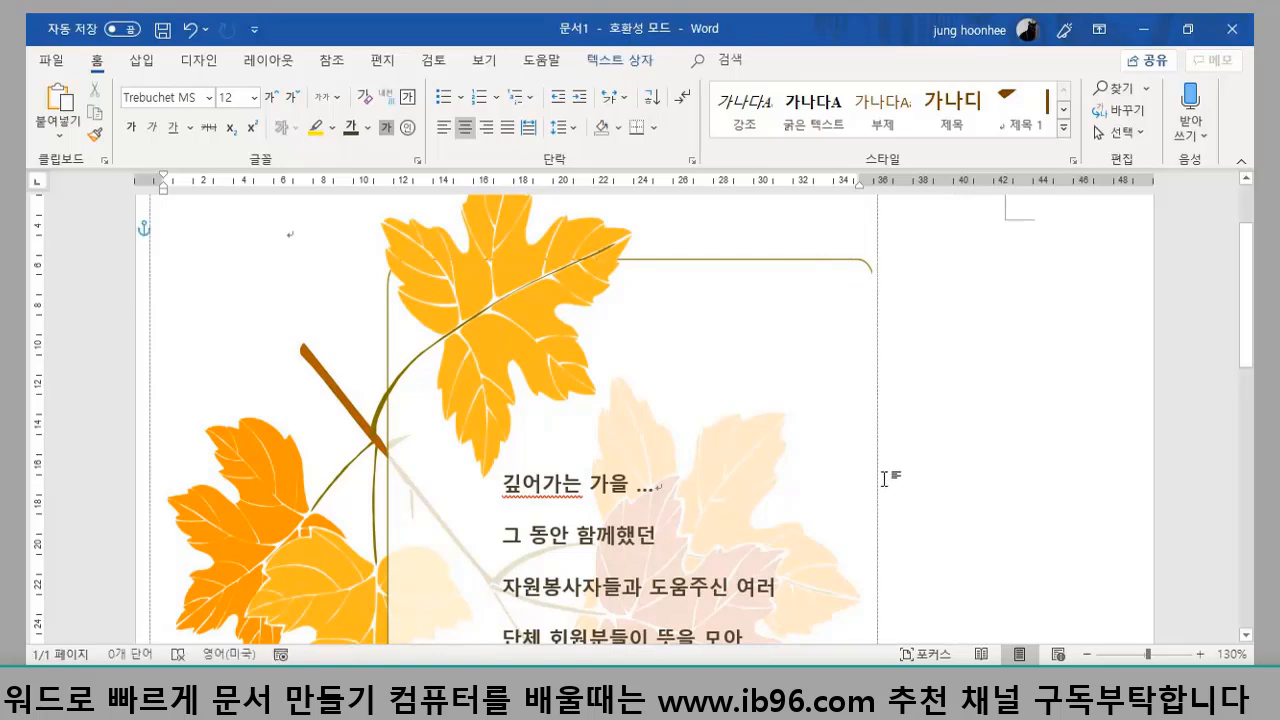
{"action": "left_click", "coordinate": [863, 267]}
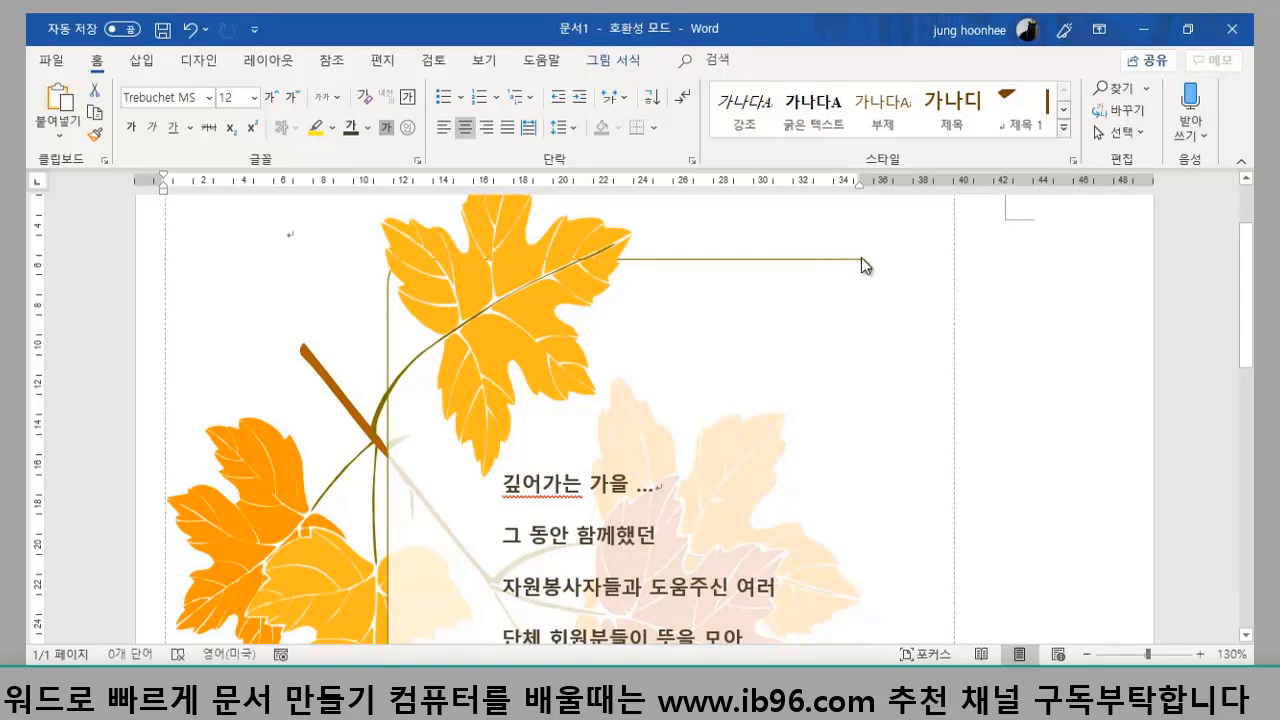
{"action": "scroll", "coordinate": [496, 530], "scroll_direction": "down", "scroll_amount": 3}
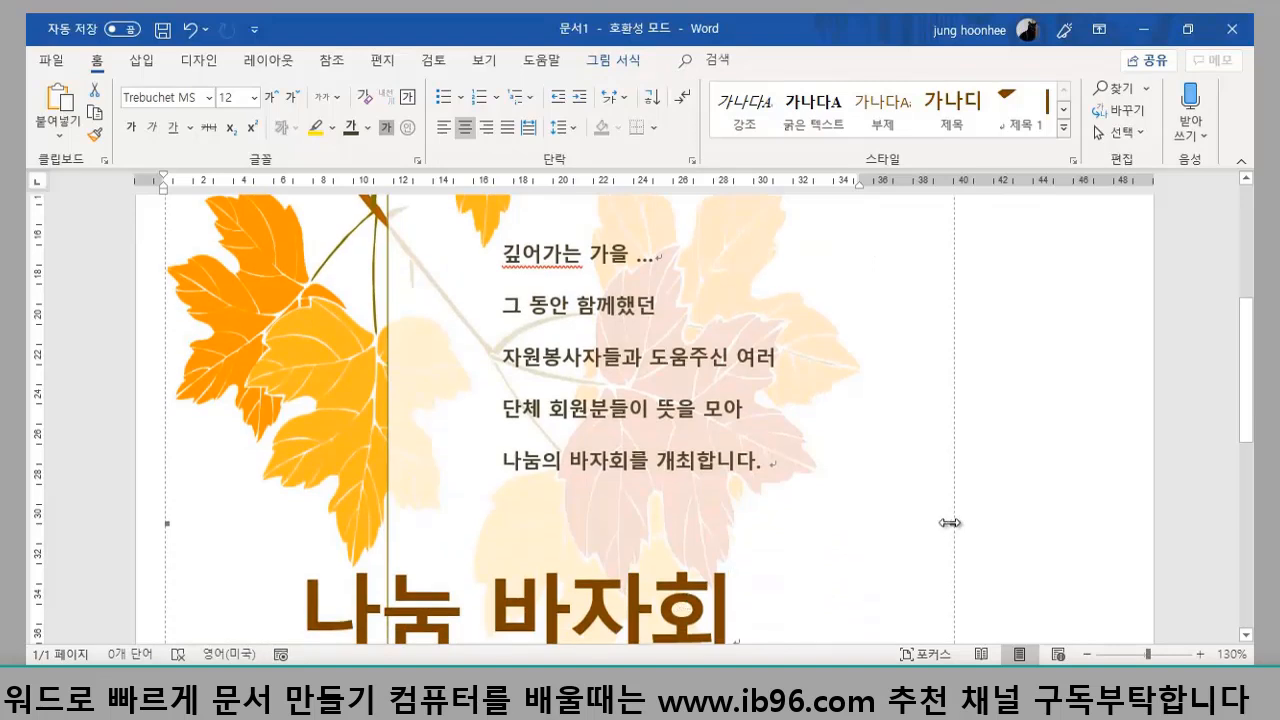
{"action": "left_click_drag", "start_coordinate": [947, 523], "coordinate": [853, 542]}
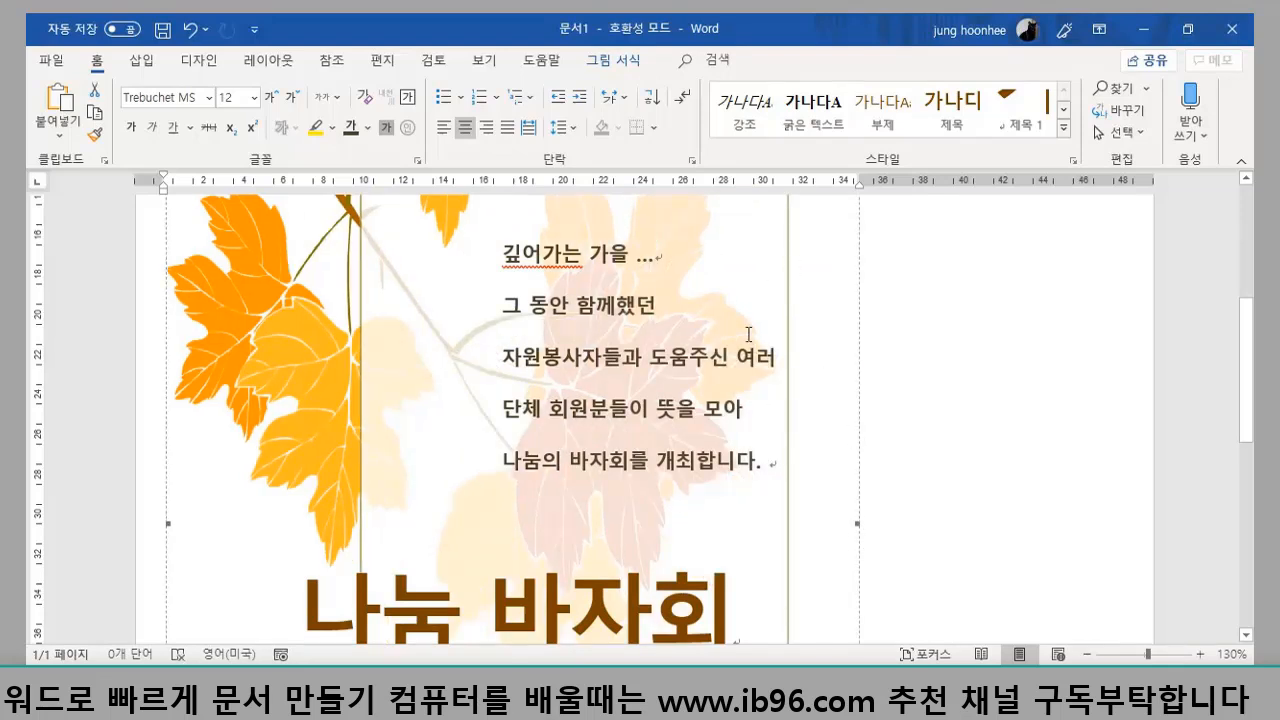
{"action": "scroll", "coordinate": [795, 414], "scroll_direction": "up", "scroll_amount": 3}
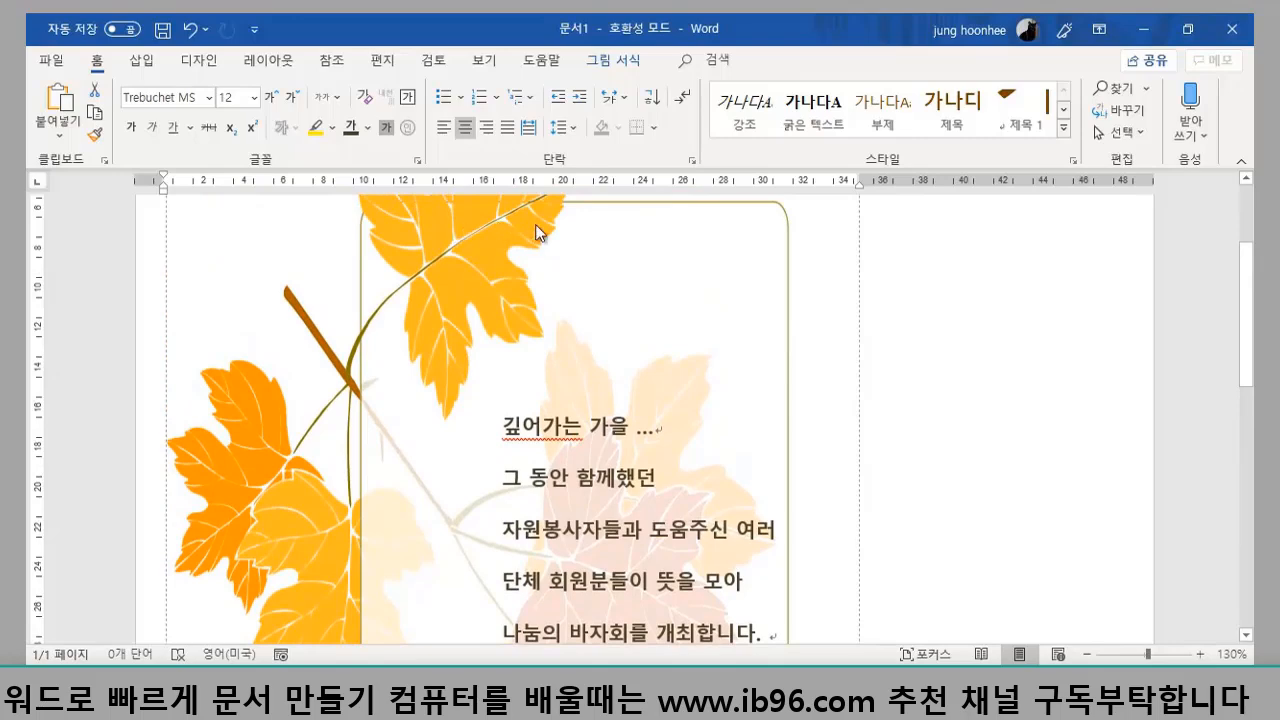
- Move the date, time and location text box left so that it sits inside the picture's frame
{"action": "scroll", "coordinate": [788, 520], "scroll_direction": "down", "scroll_amount": 7}
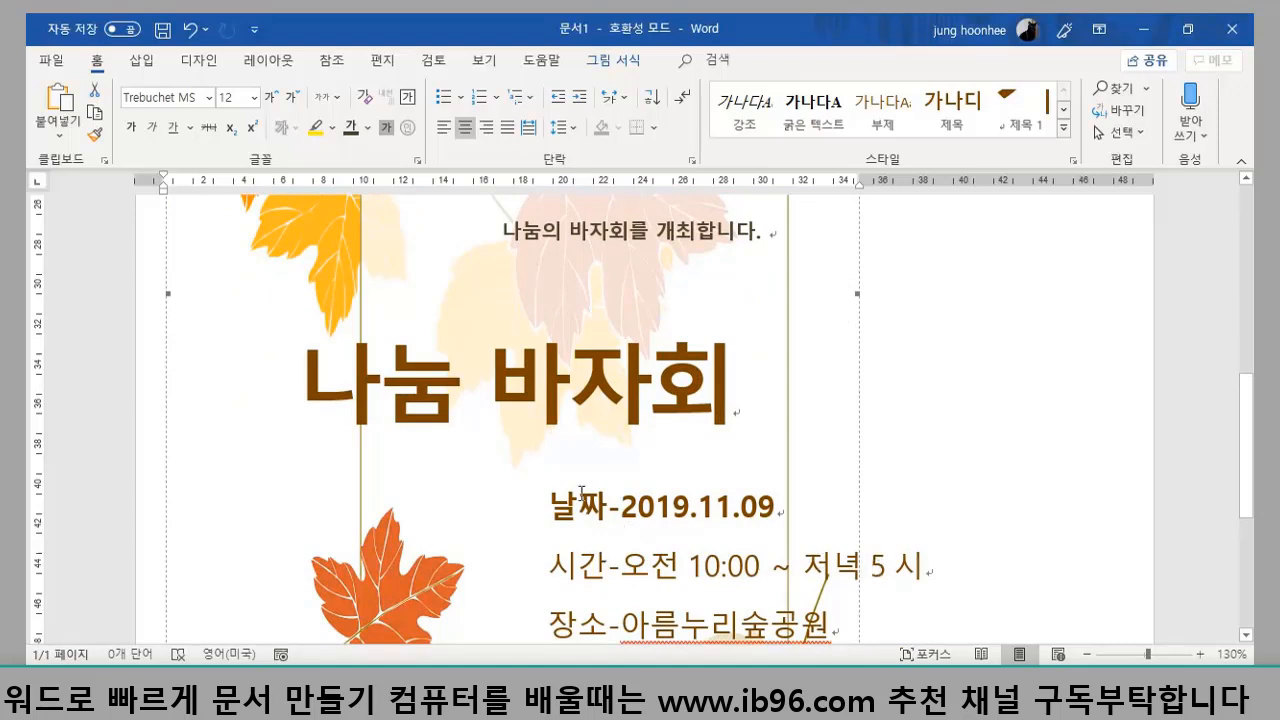
{"action": "left_click", "coordinate": [922, 567]}
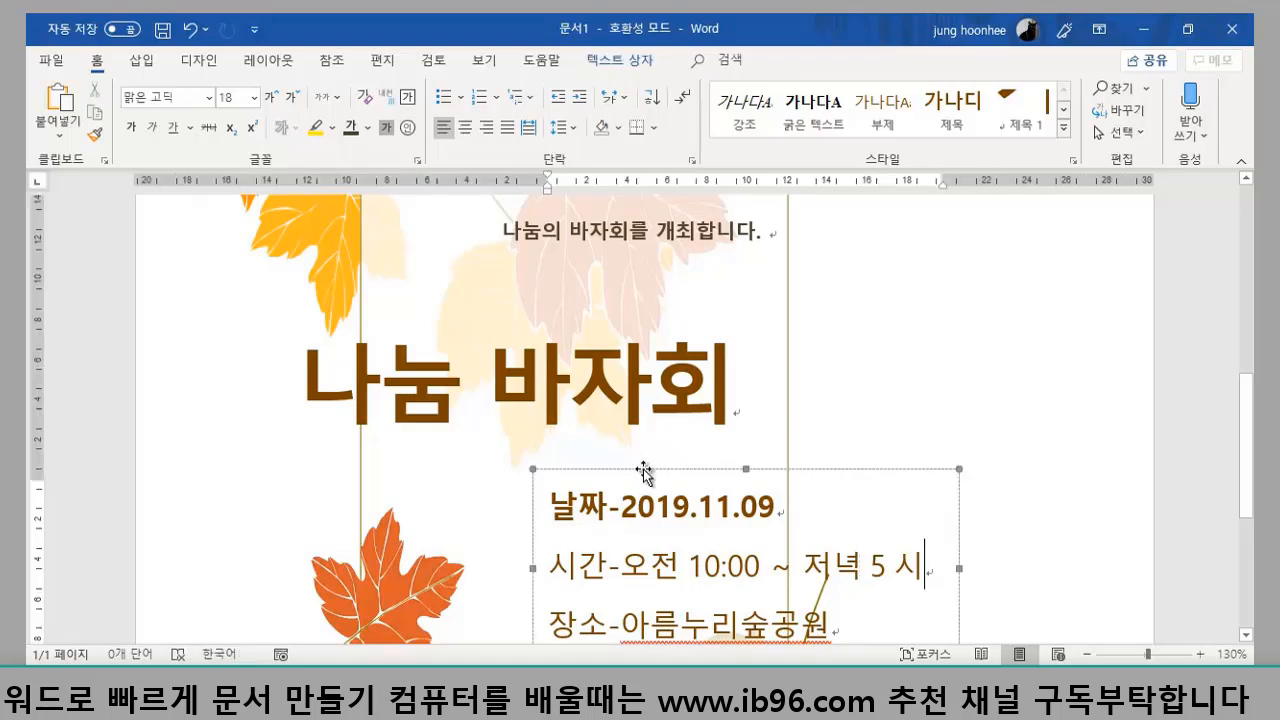
{"action": "left_click_drag", "start_coordinate": [644, 472], "coordinate": [467, 466]}
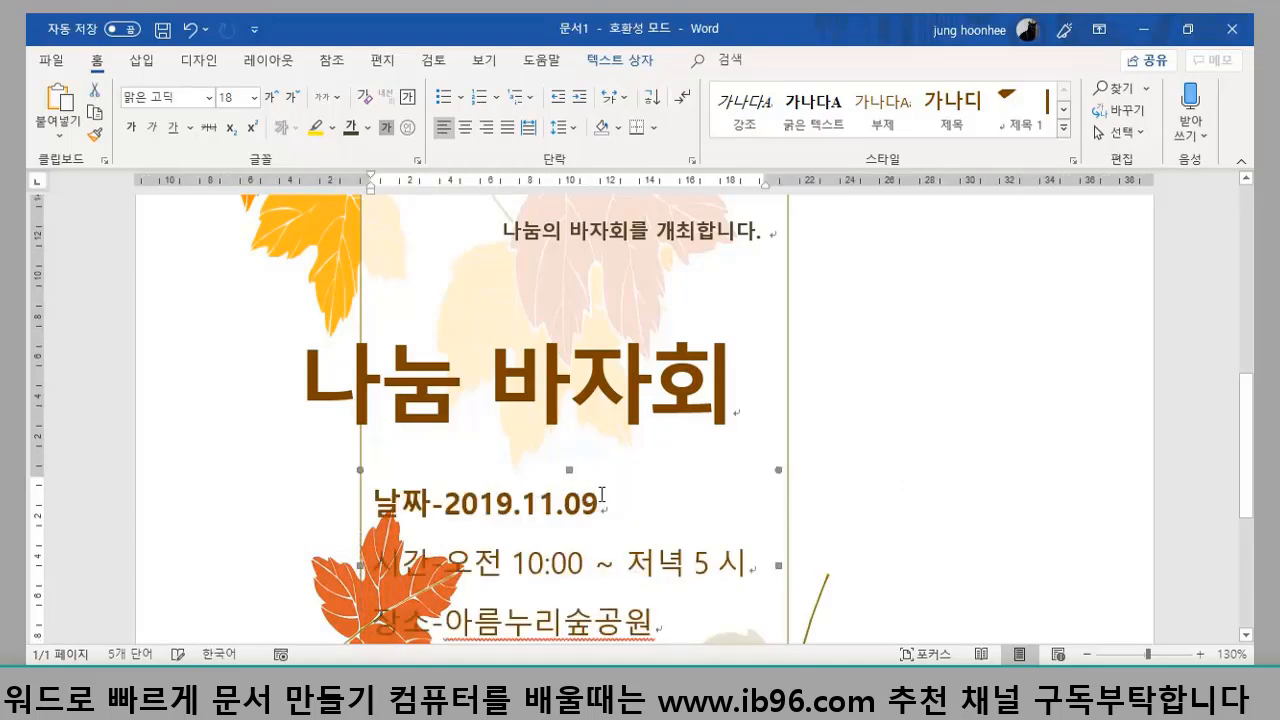
- Shift the sponsor text box near the page bottom left so its text lies inside the frame
{"action": "scroll", "coordinate": [778, 525], "scroll_direction": "down", "scroll_amount": 3}
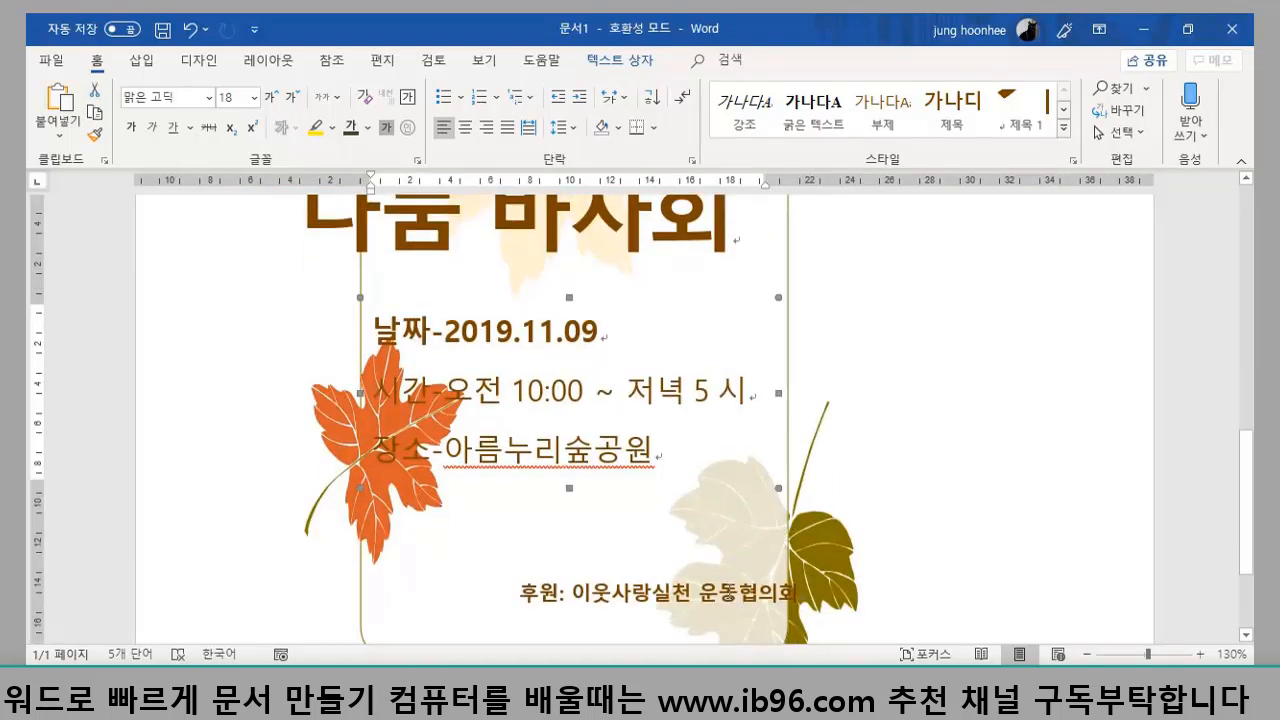
{"action": "left_click", "coordinate": [744, 593]}
{"action": "left_click_drag", "start_coordinate": [603, 568], "coordinate": [530, 572]}
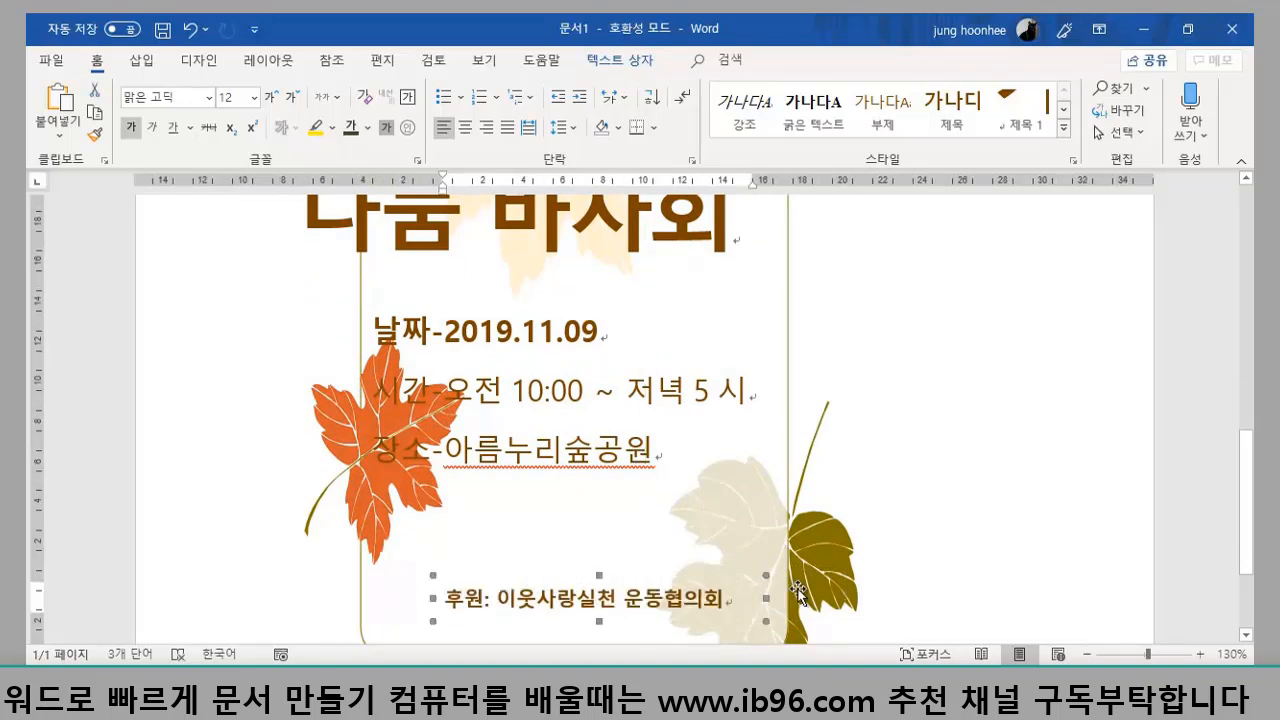
- Shift the description text box slightly left so its lines sit more centrally within the frame
{"action": "scroll", "coordinate": [636, 482], "scroll_direction": "up", "scroll_amount": 8}
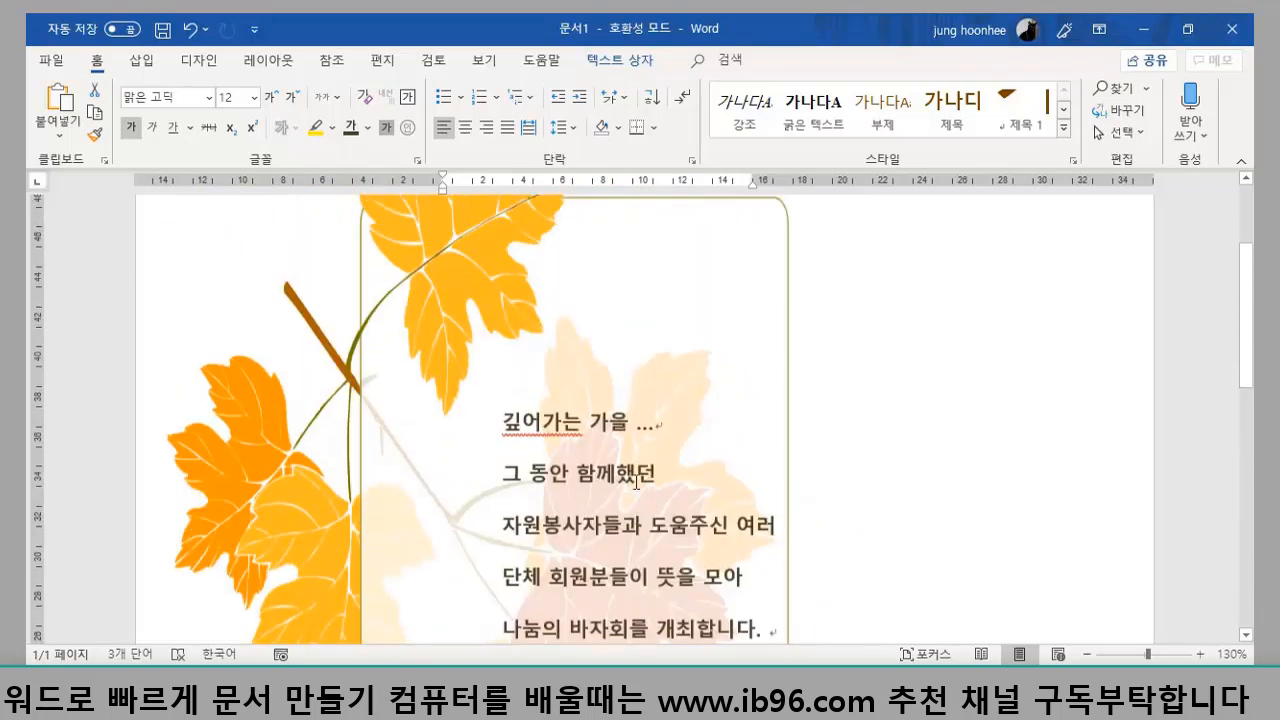
{"action": "left_click", "coordinate": [609, 575]}
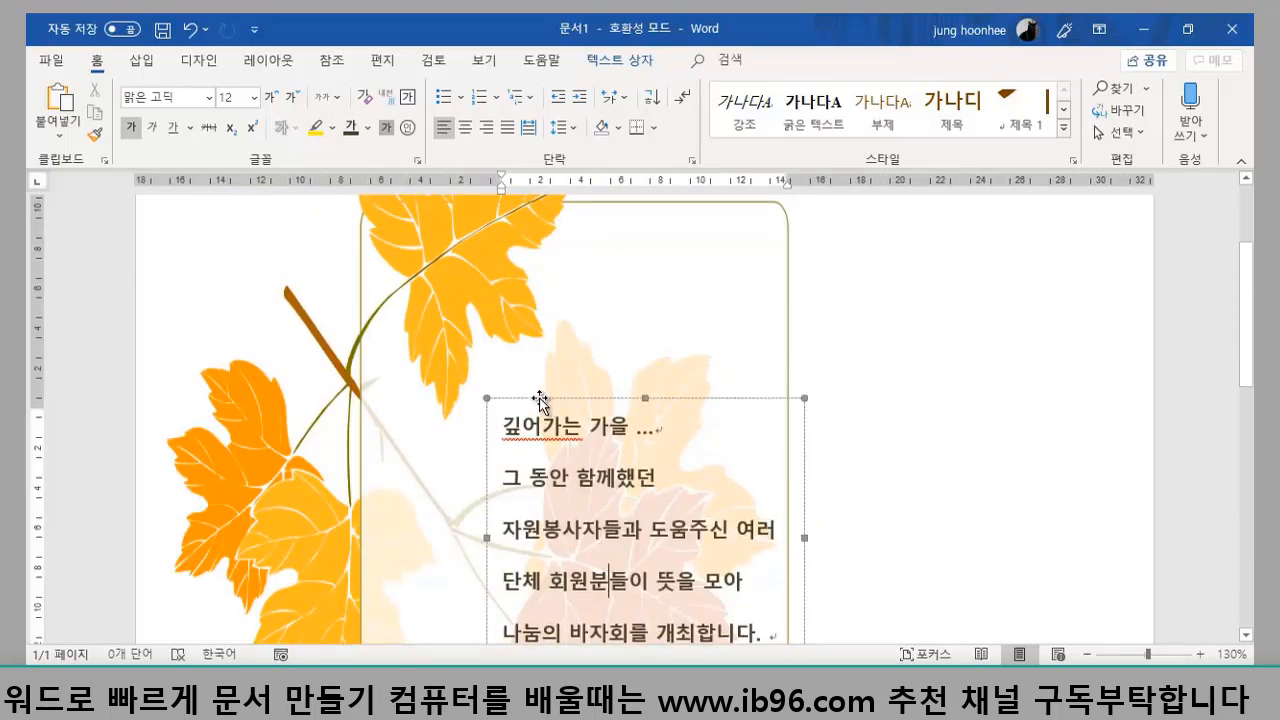
{"action": "left_click_drag", "start_coordinate": [538, 398], "coordinate": [480, 400]}
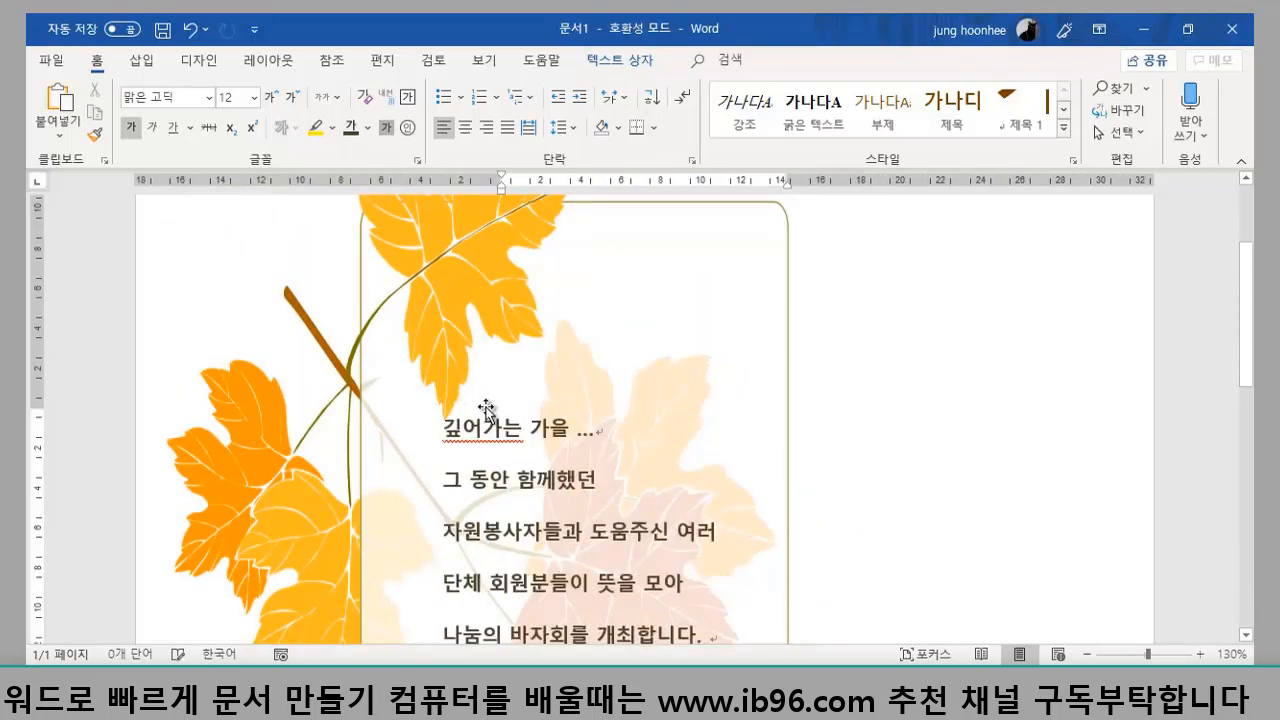
- Narrow the date, time and location text box slightly by pulling its right edge inward
{"action": "scroll", "coordinate": [752, 510], "scroll_direction": "down", "scroll_amount": 5}
{"action": "scroll", "coordinate": [759, 512], "scroll_direction": "down", "scroll_amount": 1}
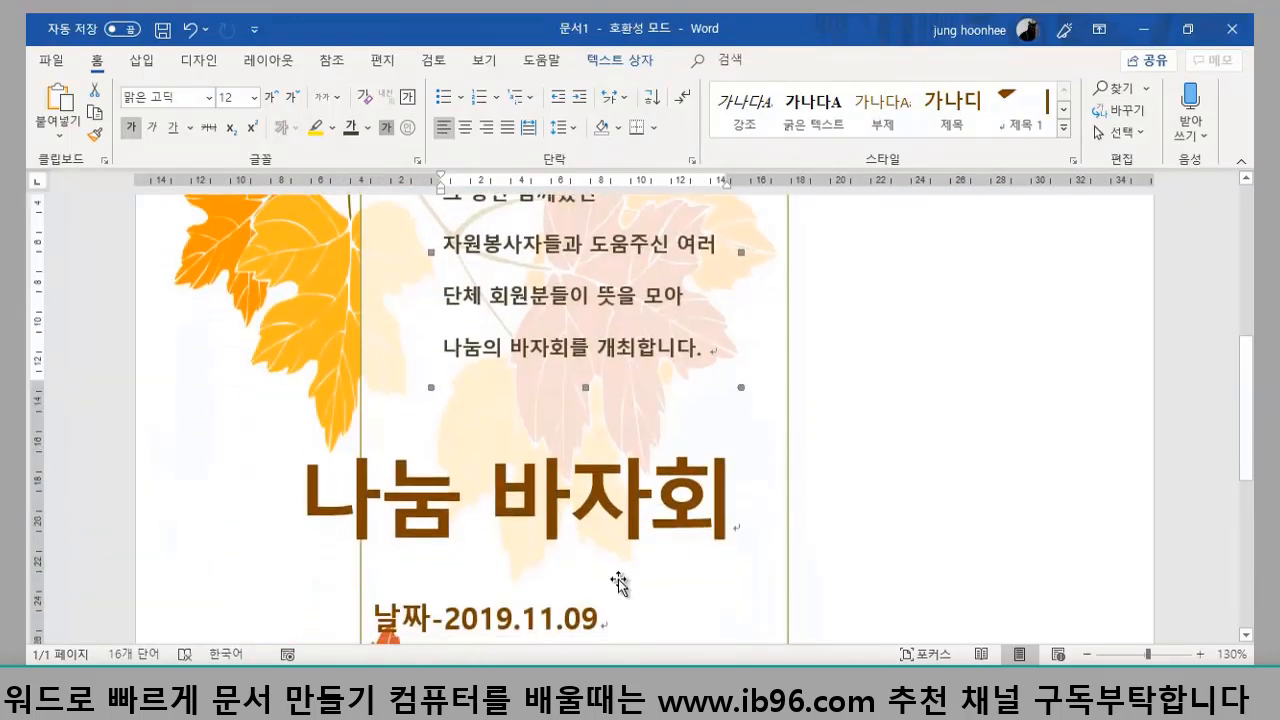
{"action": "scroll", "coordinate": [627, 604], "scroll_direction": "up", "scroll_amount": 3}
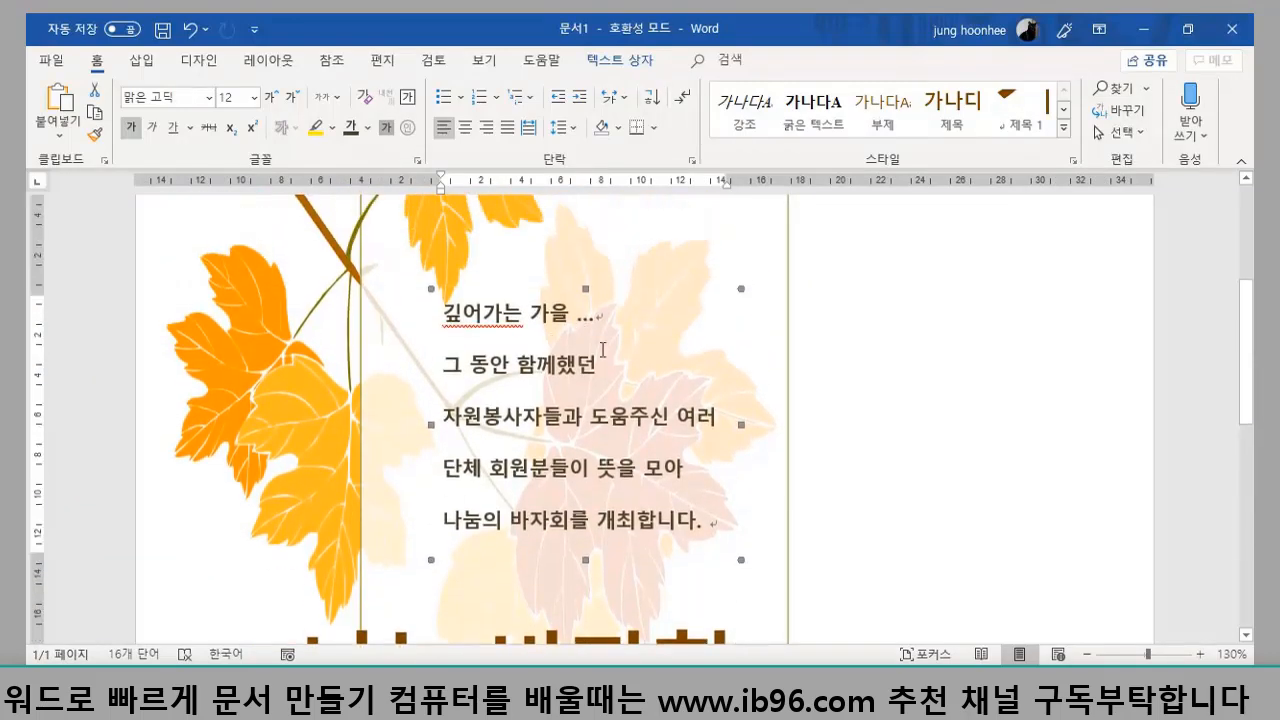
{"action": "scroll", "coordinate": [591, 437], "scroll_direction": "down", "scroll_amount": 4}
{"action": "scroll", "coordinate": [591, 437], "scroll_direction": "down", "scroll_amount": 4}
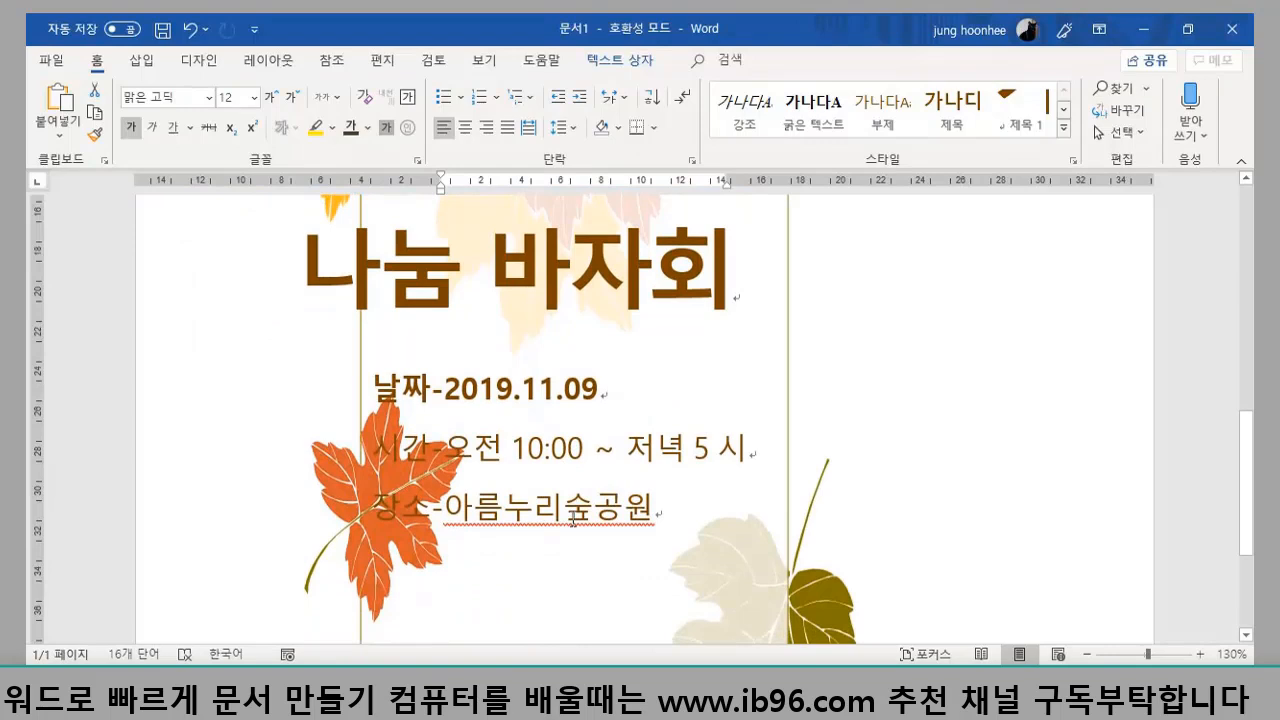
{"action": "left_click", "coordinate": [578, 424]}
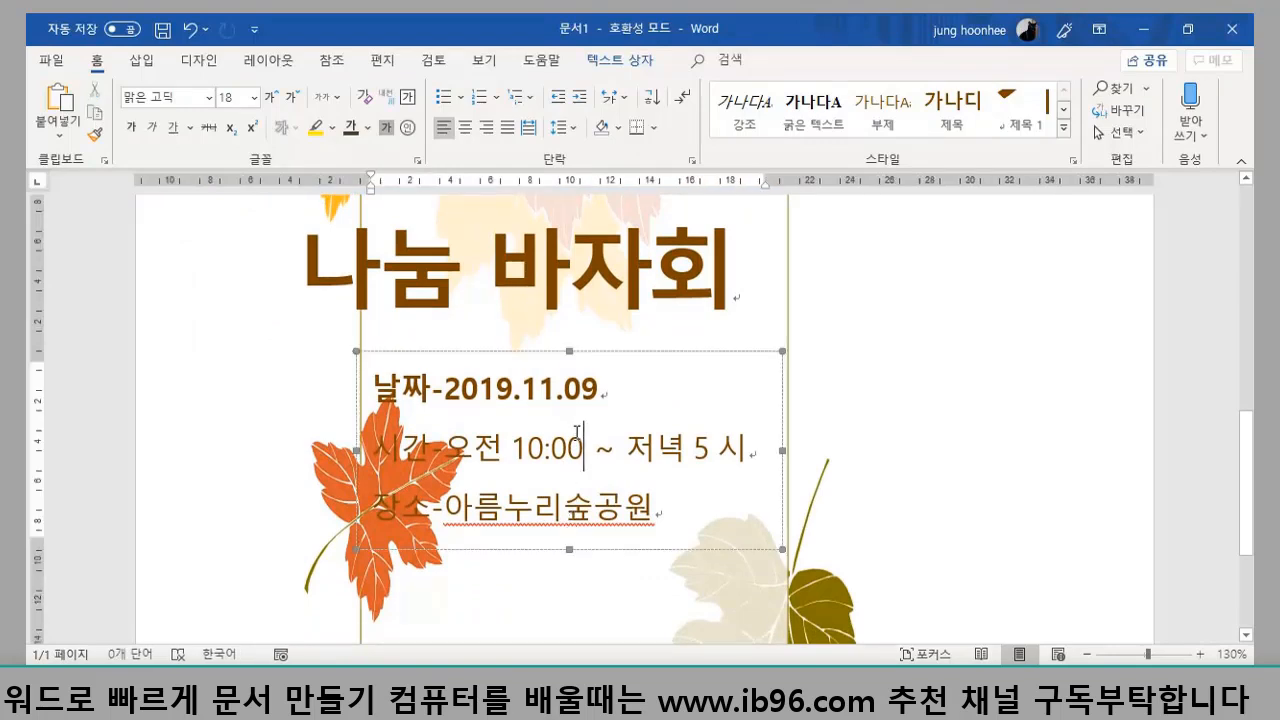
{"action": "left_click", "coordinate": [511, 358]}
{"action": "left_click_drag", "start_coordinate": [771, 450], "coordinate": [761, 450]}
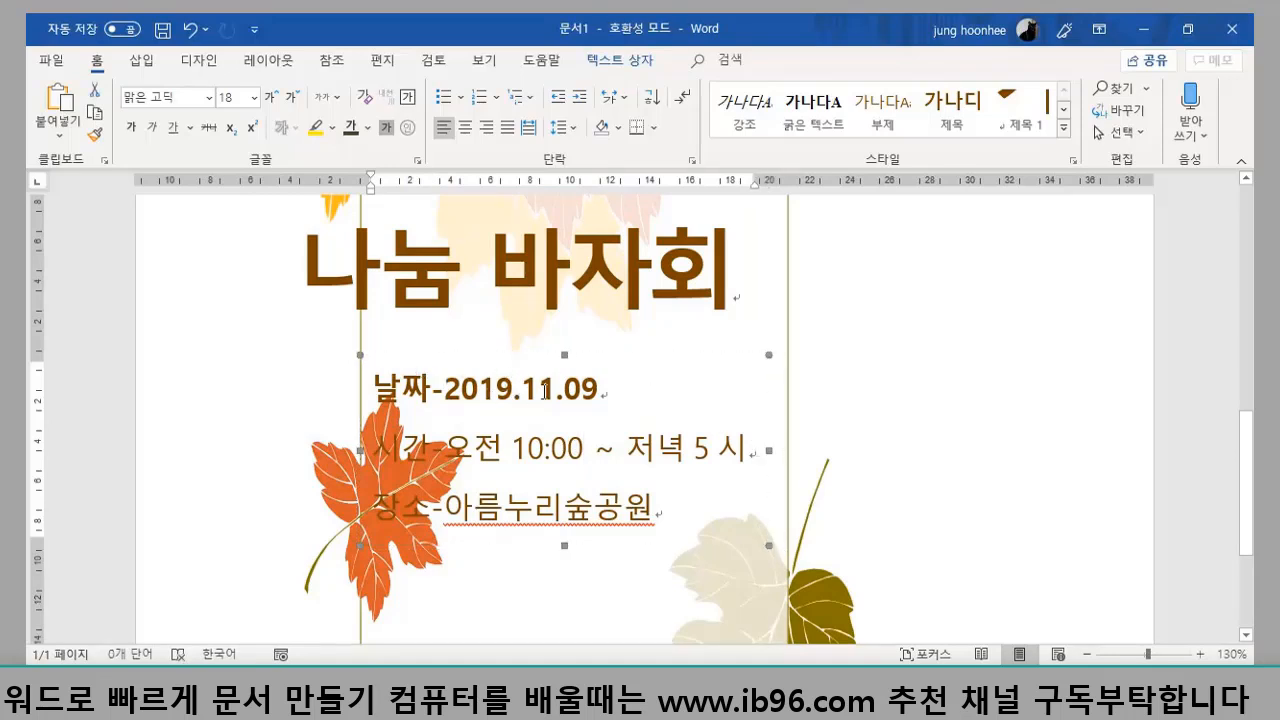
{"action": "key", "text": "ctrl+z"}
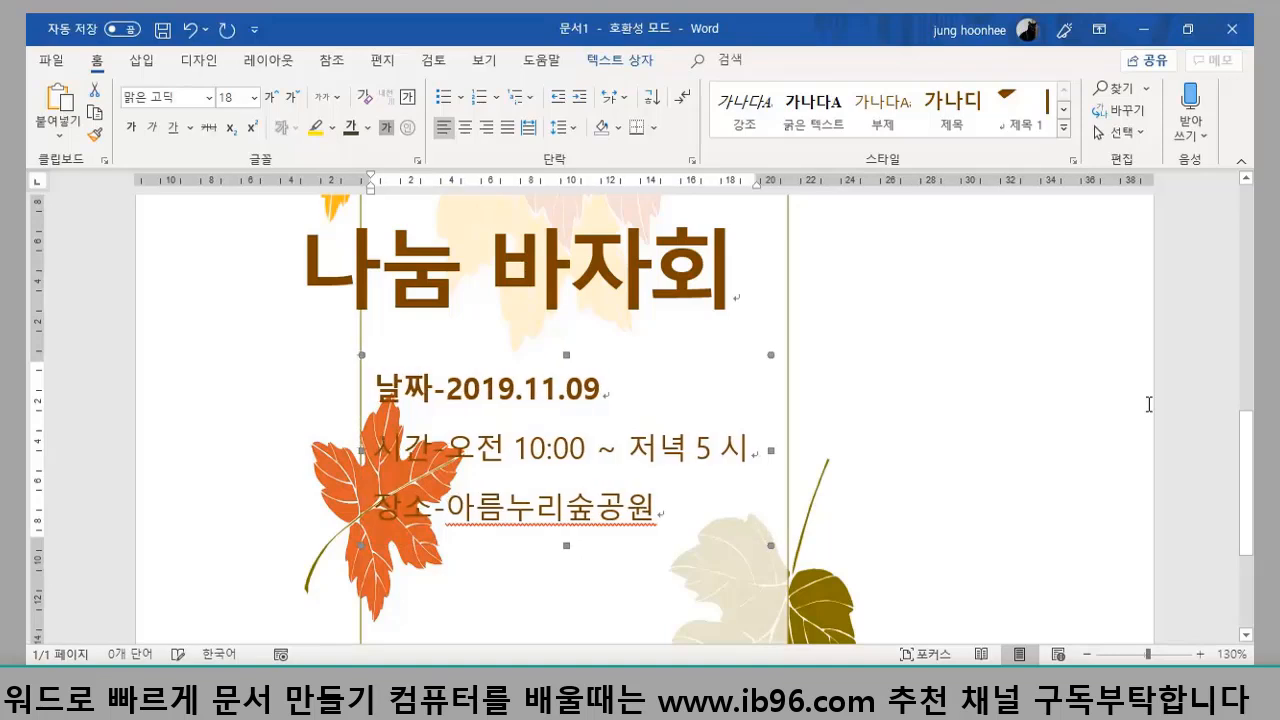
- Nudge the date, time and location text box slightly right and up, closer beneath the title
{"action": "key", "text": "Up"}
{"action": "key", "text": "Up"}
{"action": "key", "text": "Up"}
{"action": "key", "text": "Up"}
{"action": "key", "text": "Up"}
{"action": "key", "text": "Up"}
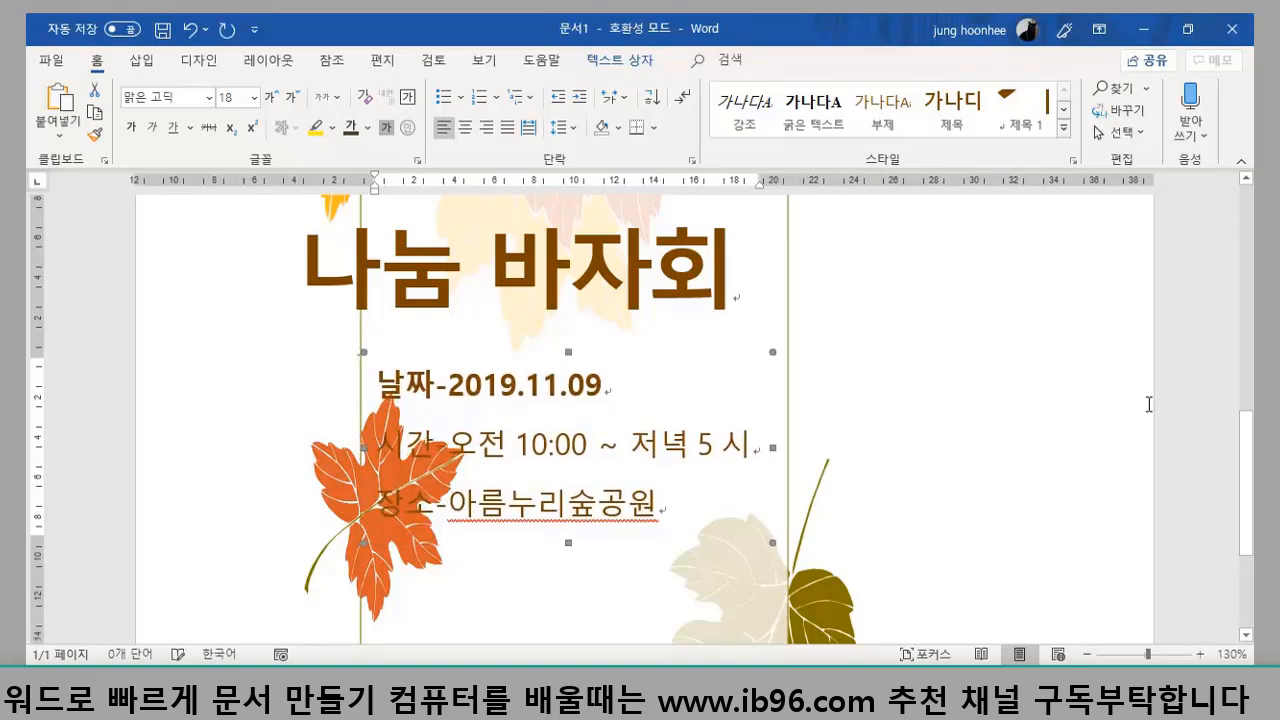
{"action": "key", "text": "Down"}
{"action": "key", "text": "Down"}
{"action": "key", "text": "Down"}
{"action": "key", "text": "Down"}
{"action": "key", "text": "Down"}
{"action": "key", "text": "Down"}
{"action": "key", "text": "Down"}
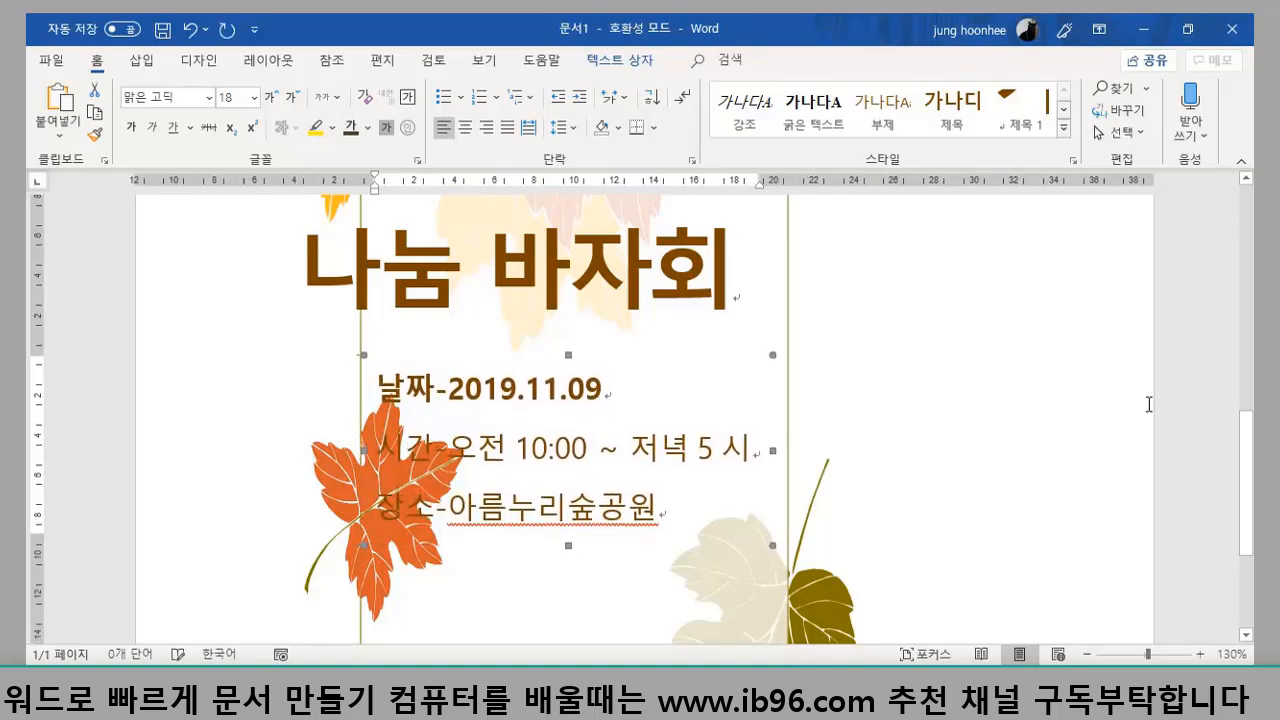
{"action": "key", "text": "Right"}
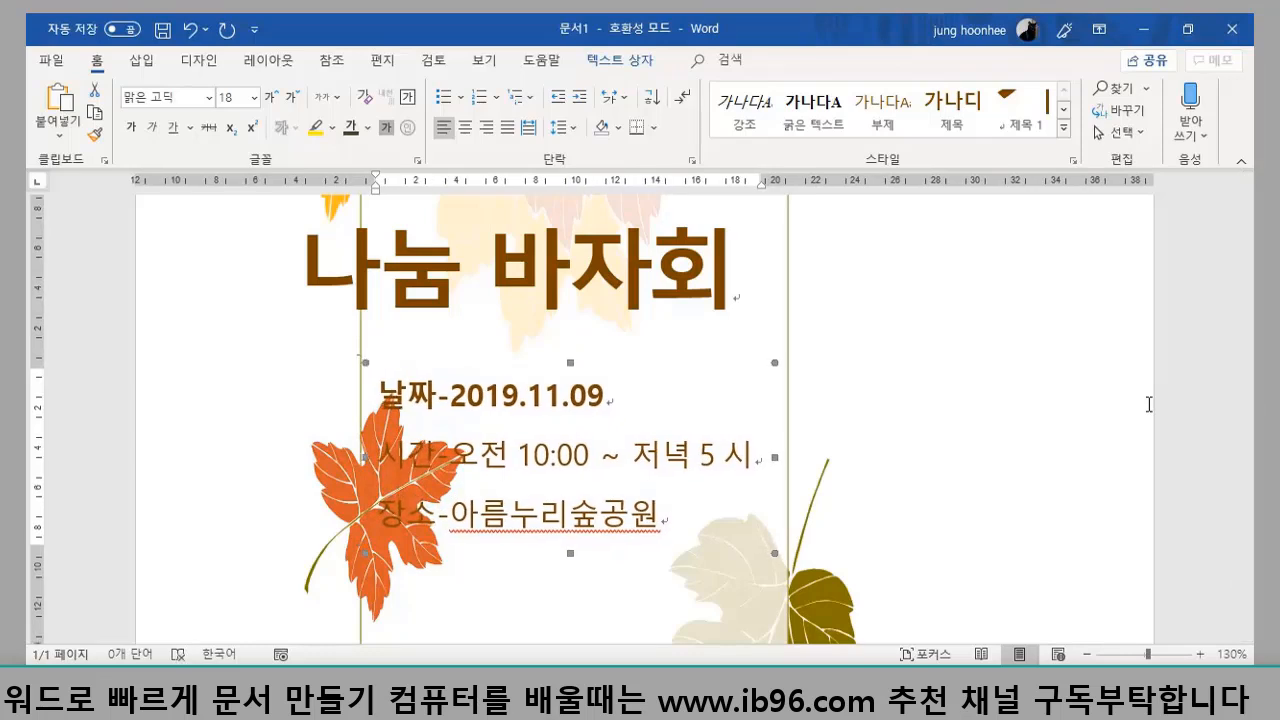
{"action": "key", "text": "Up"}
{"action": "key", "text": "Up"}
{"action": "key", "text": "Up"}
{"action": "key", "text": "Up"}
{"action": "key", "text": "Up"}
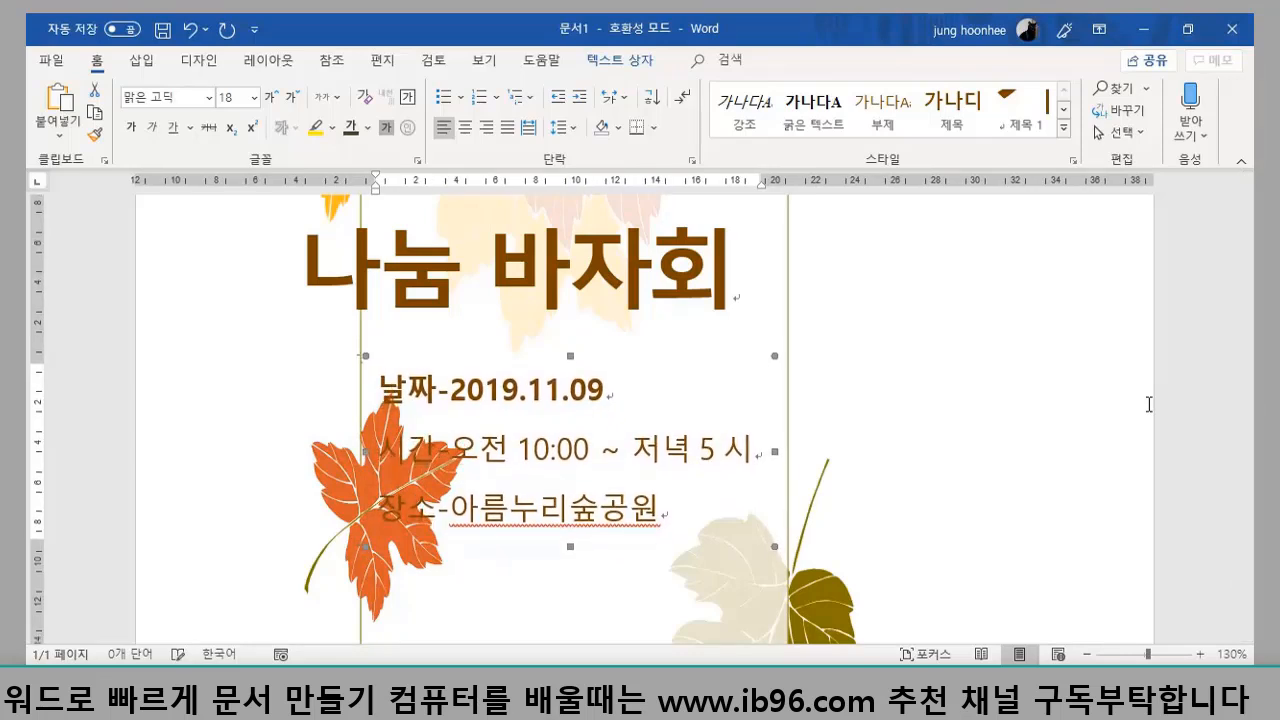
{"action": "key", "text": "Up"}
{"action": "key", "text": "Up"}
{"action": "key", "text": "Up"}
{"action": "key", "text": "Up"}
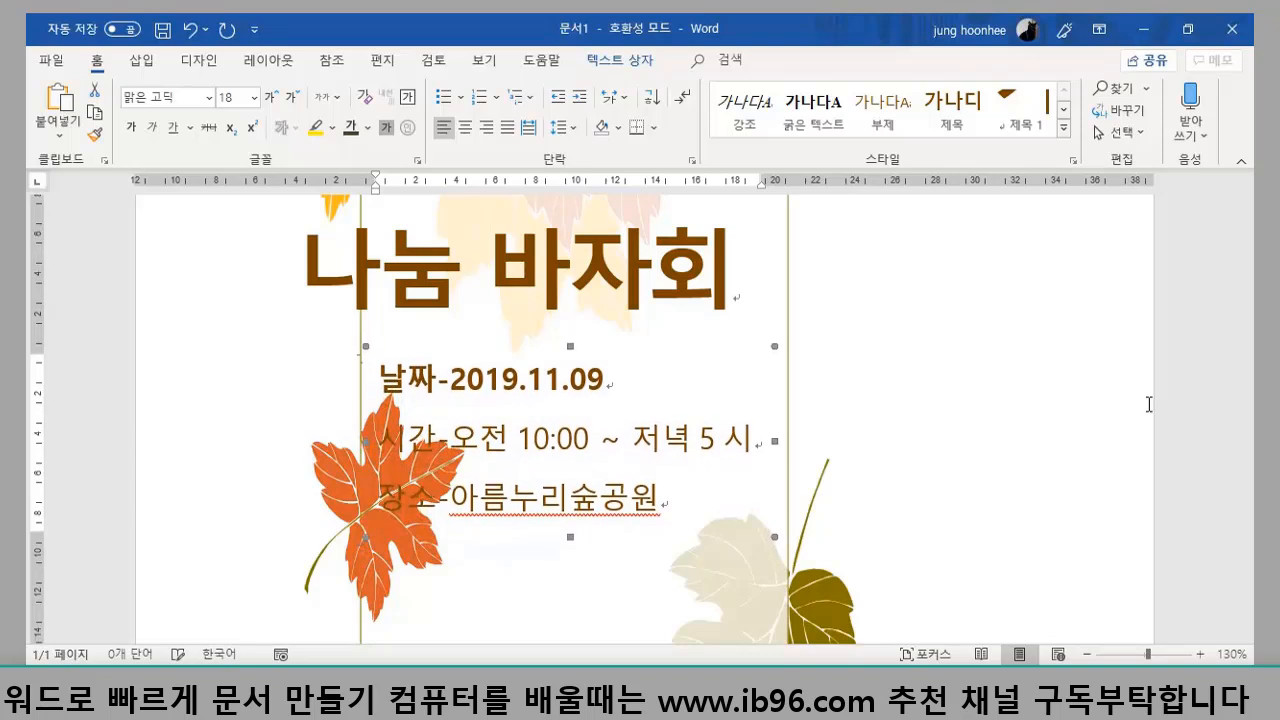
{"action": "key", "text": "Up"}
{"action": "key", "text": "Up"}
{"action": "key", "text": "Up"}
{"action": "key", "text": "Up"}
{"action": "key", "text": "Up"}
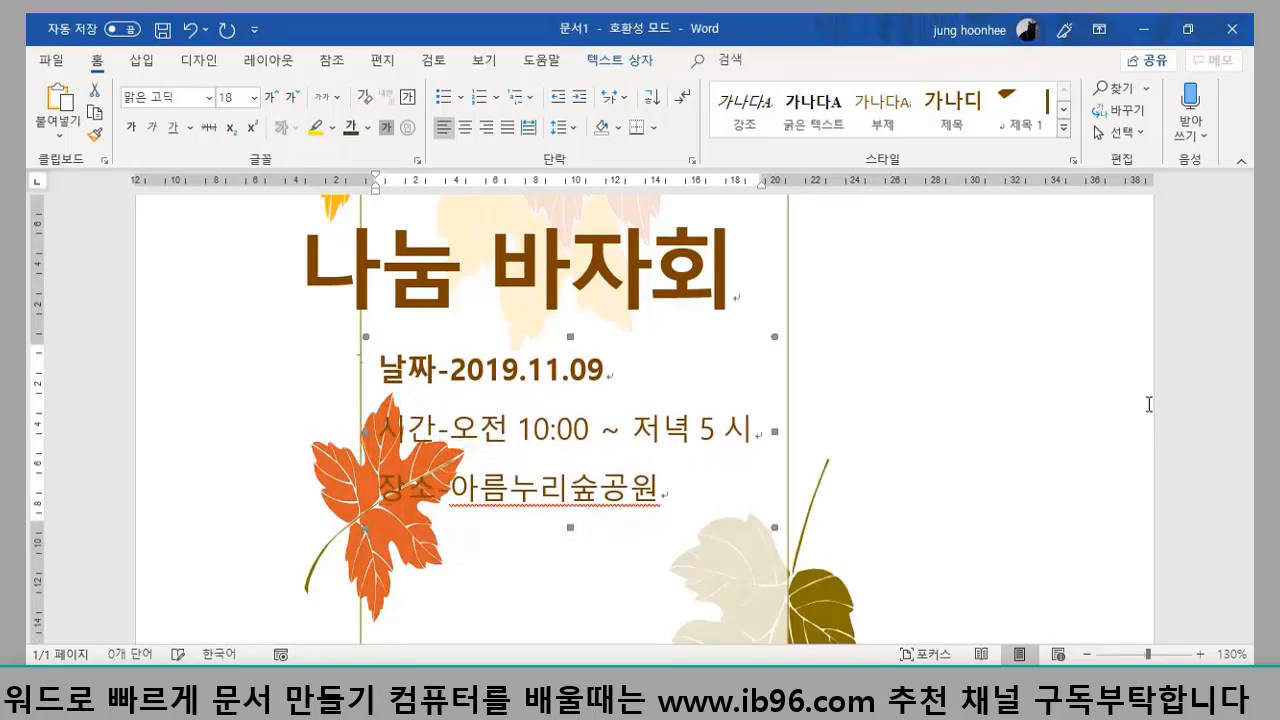
{"action": "key", "text": "Up"}
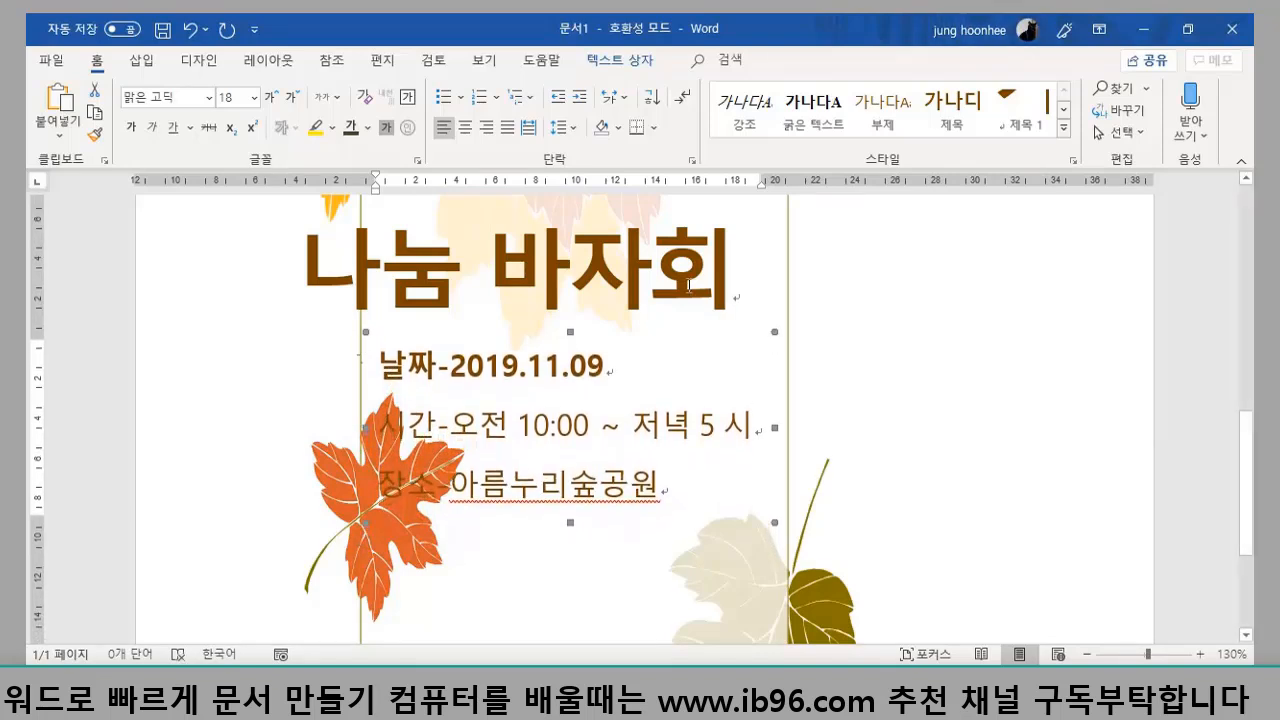
- Move the title text box slightly up to leave more space above the date line
{"action": "left_click", "coordinate": [789, 296]}
{"action": "scroll", "coordinate": [900, 350], "scroll_direction": "up", "scroll_amount": 2}
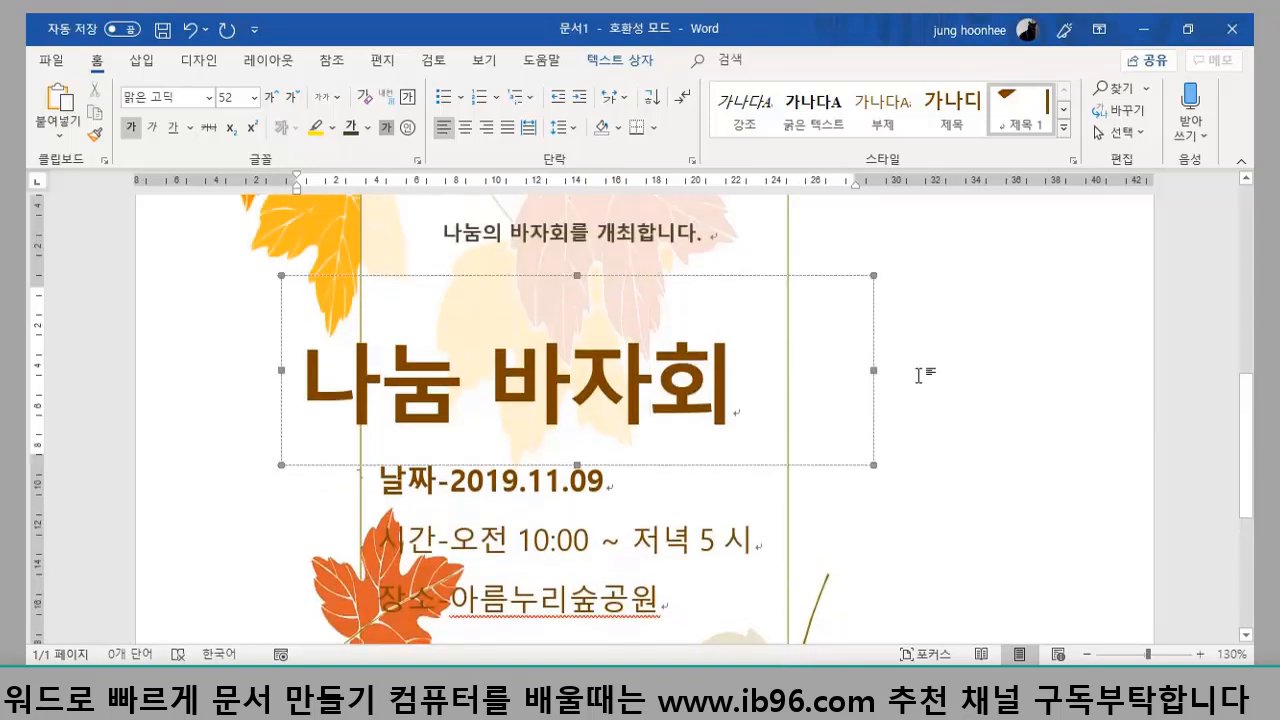
{"action": "left_click", "coordinate": [505, 272]}
{"action": "left_click", "coordinate": [505, 272]}
{"action": "left_click_drag", "start_coordinate": [508, 258], "coordinate": [510, 268]}
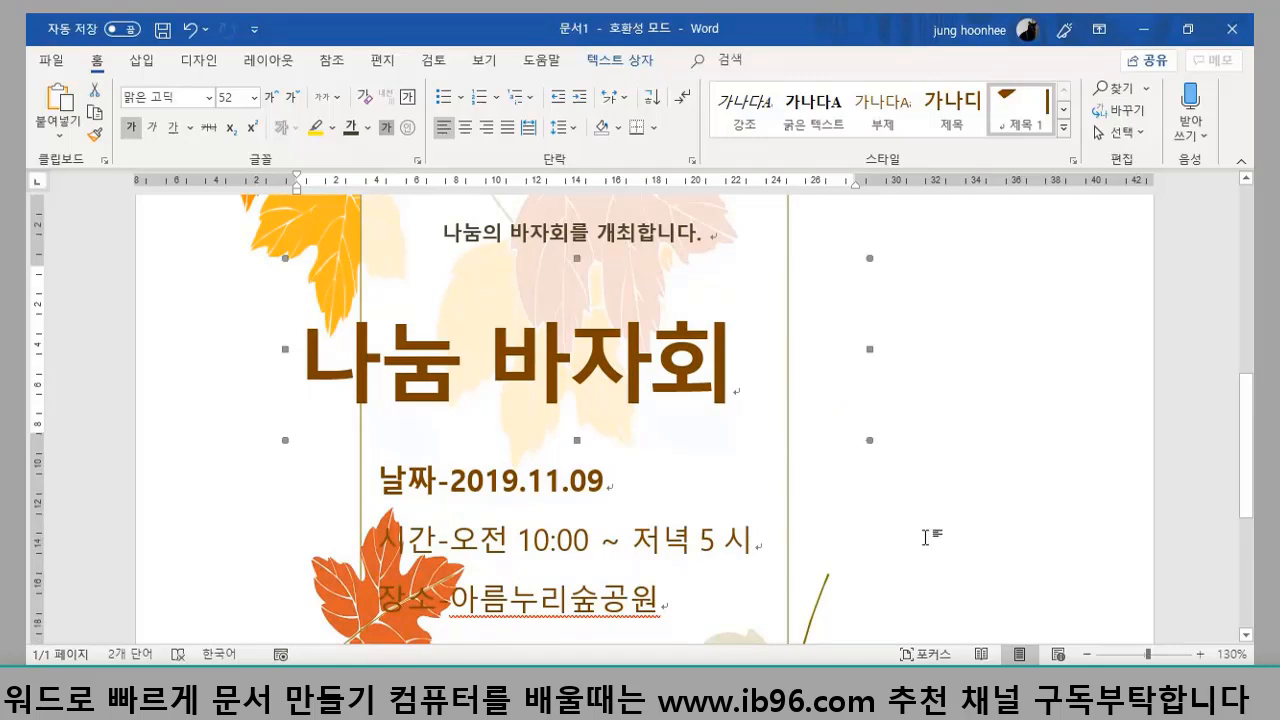
- Review the rearranged flyer from top to bottom, then check its print preview and the selected printer's status
{"action": "left_click", "coordinate": [987, 558]}
{"action": "scroll", "coordinate": [987, 558], "scroll_direction": "up", "scroll_amount": 5}
{"action": "scroll", "coordinate": [987, 558], "scroll_direction": "up", "scroll_amount": 3}
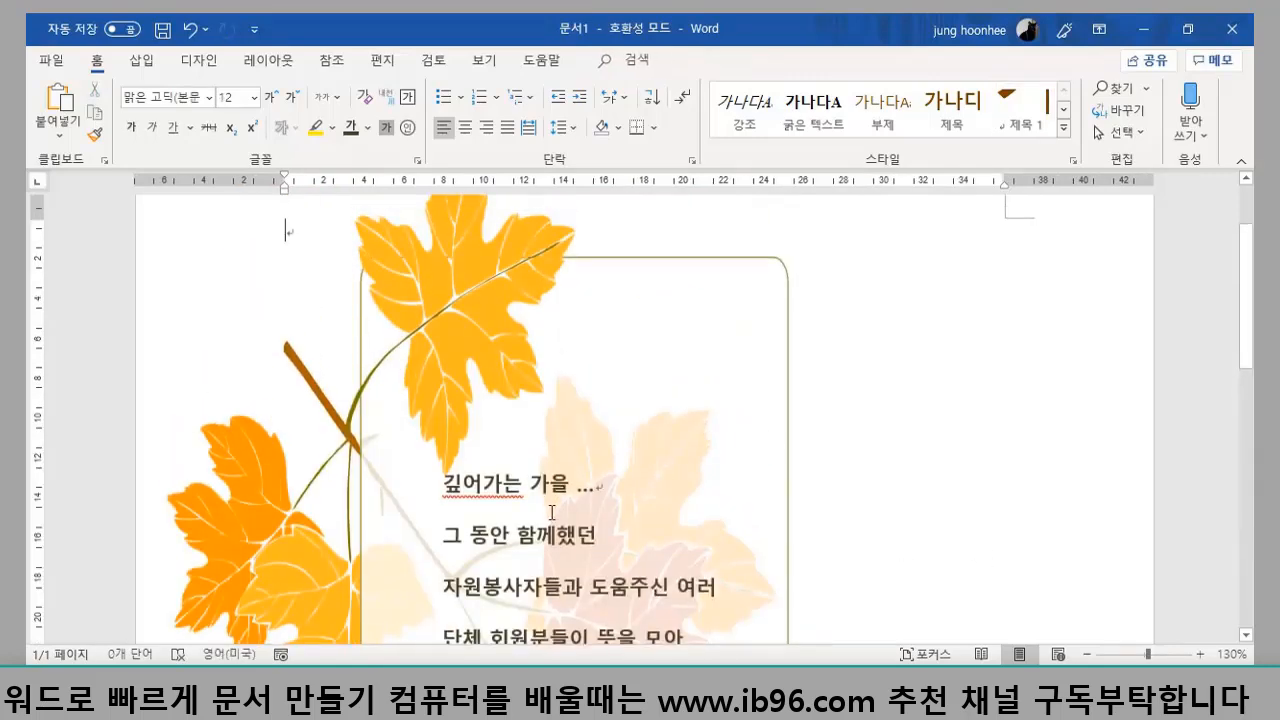
{"action": "scroll", "coordinate": [553, 515], "scroll_direction": "down", "scroll_amount": 8}
{"action": "scroll", "coordinate": [563, 530], "scroll_direction": "down", "scroll_amount": 4}
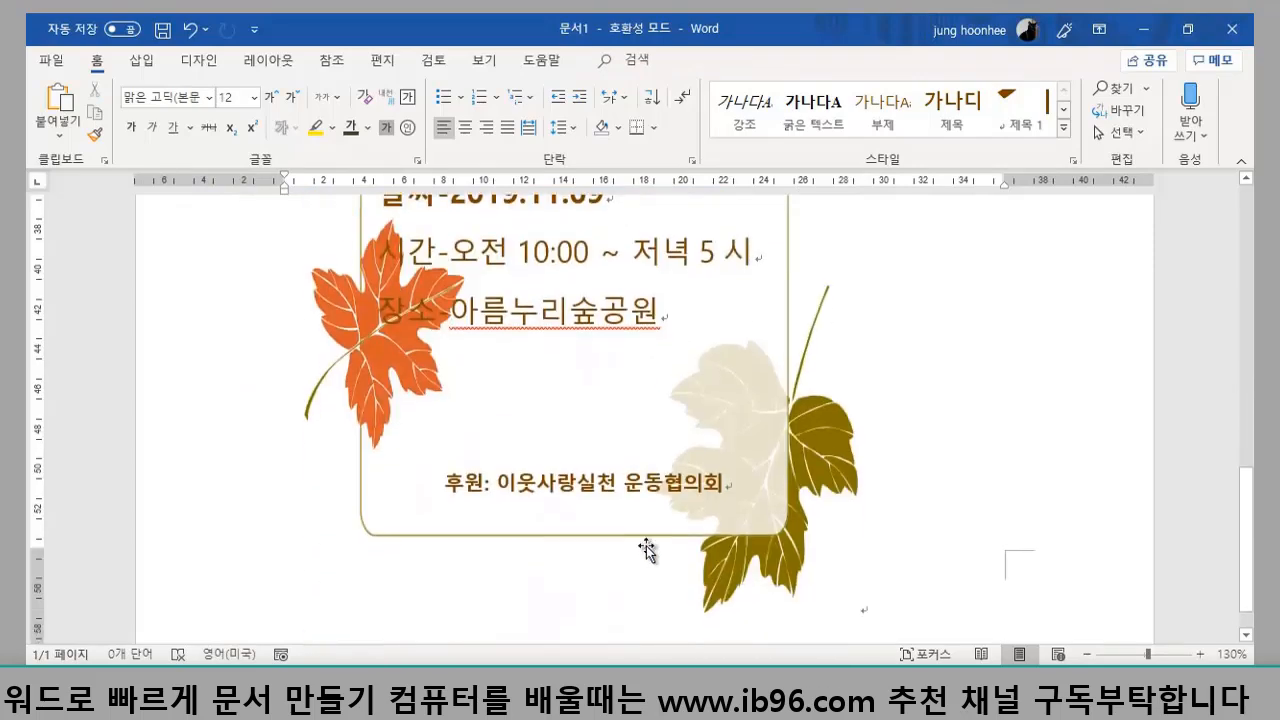
{"action": "scroll", "coordinate": [511, 549], "scroll_direction": "up", "scroll_amount": 9}
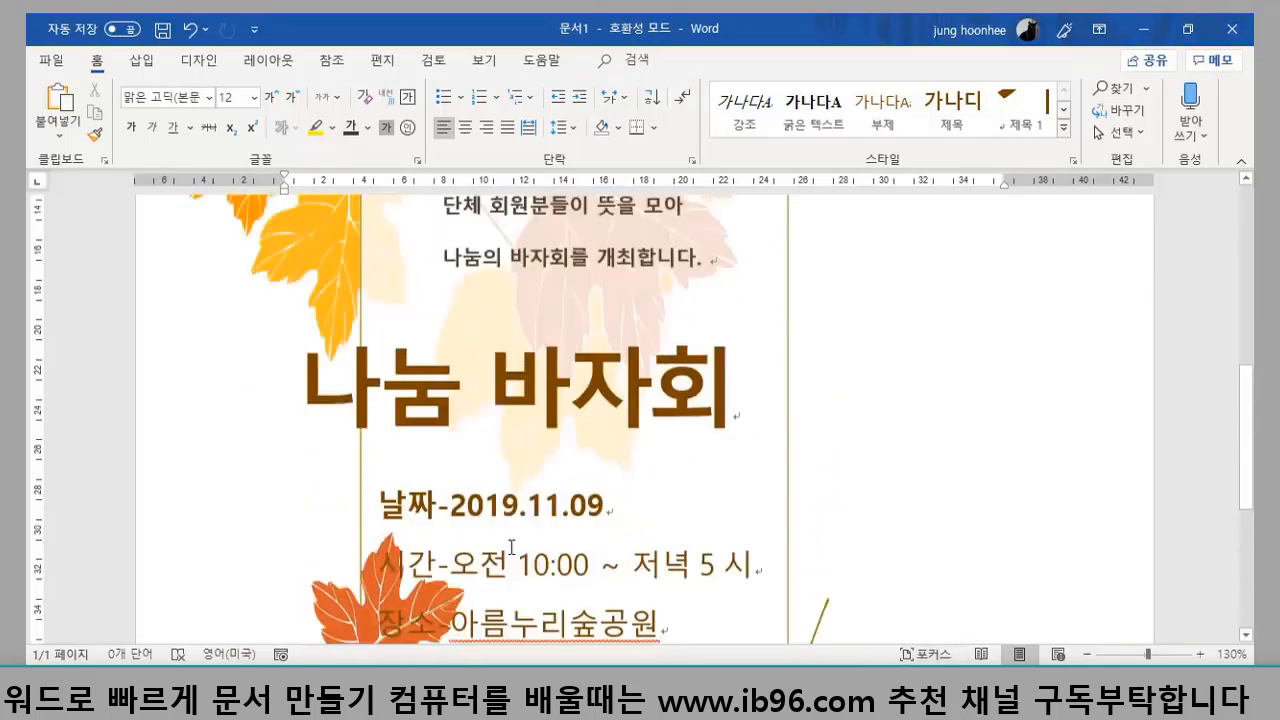
{"action": "left_click", "coordinate": [52, 64]}
{"action": "left_click", "coordinate": [99, 372]}
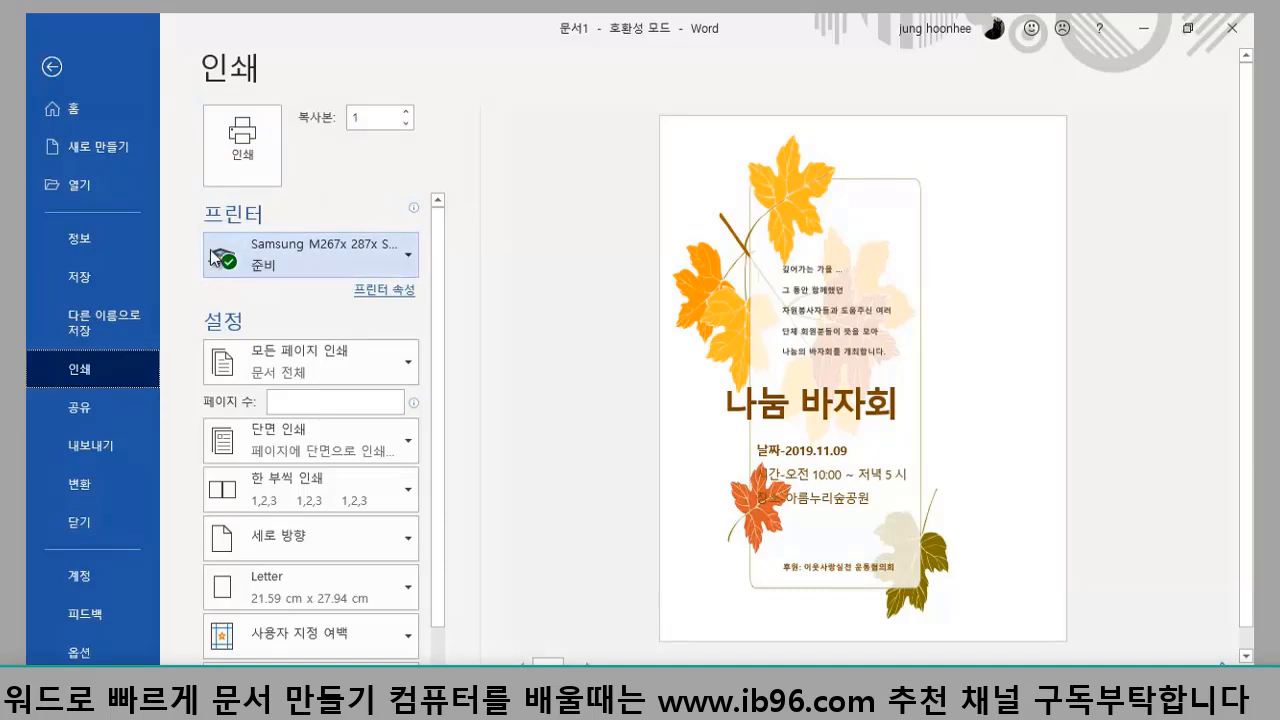
{"action": "mouse_move", "coordinate": [229, 270]}
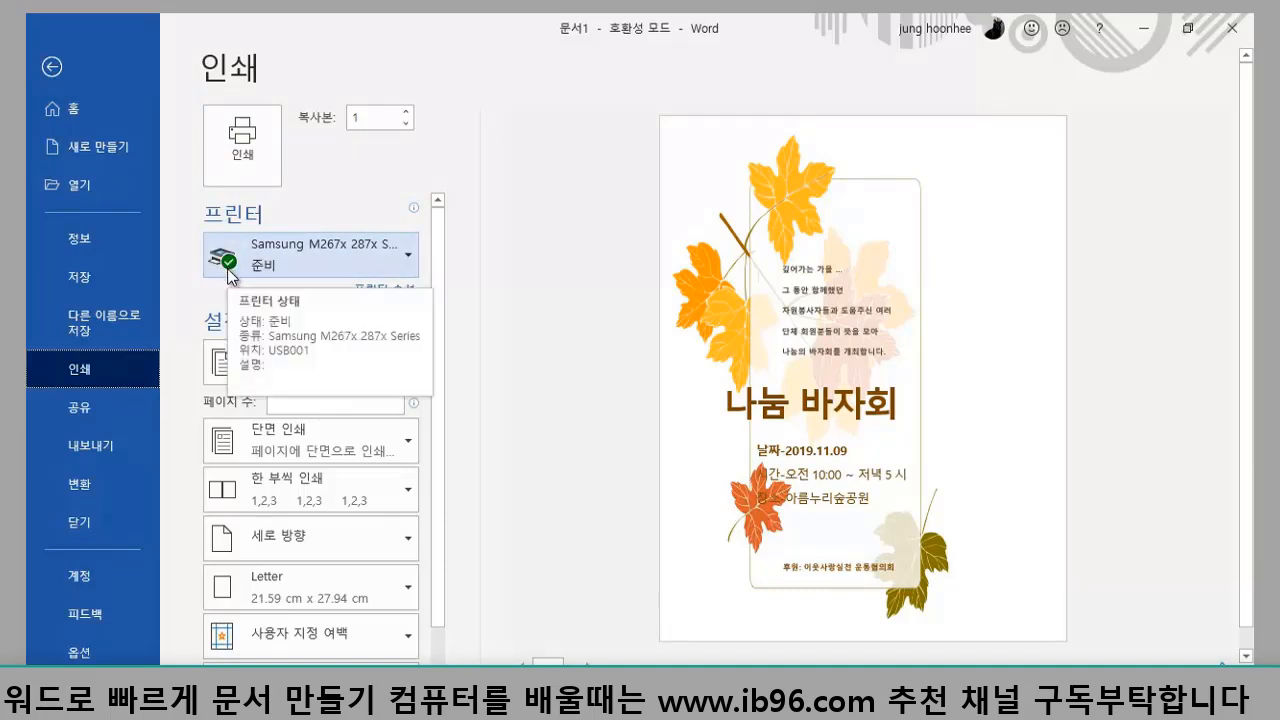
- Leave the print preview and look over the flyer's greeting, title, date, time, place and sponsor texts on the page
{"action": "left_click", "coordinate": [50, 68]}
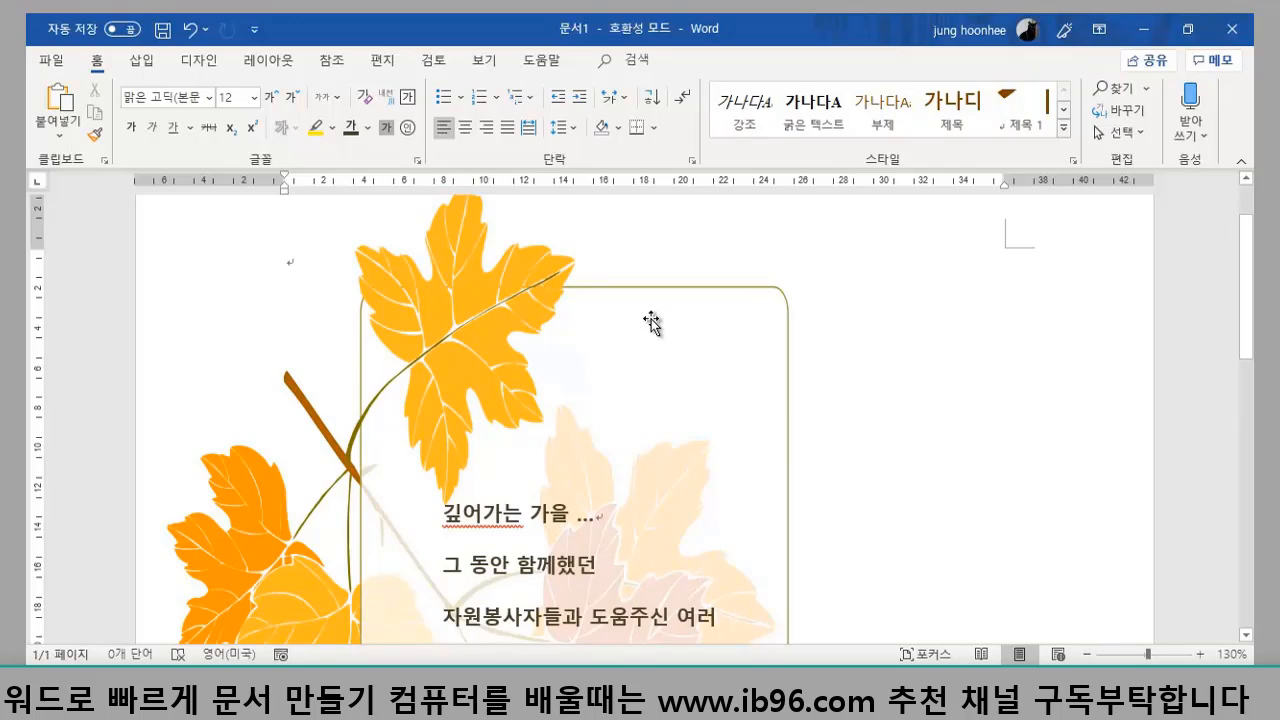
{"action": "scroll", "coordinate": [700, 430], "scroll_direction": "down", "scroll_amount": 5}
{"action": "scroll", "coordinate": [758, 540], "scroll_direction": "down", "scroll_amount": 3}
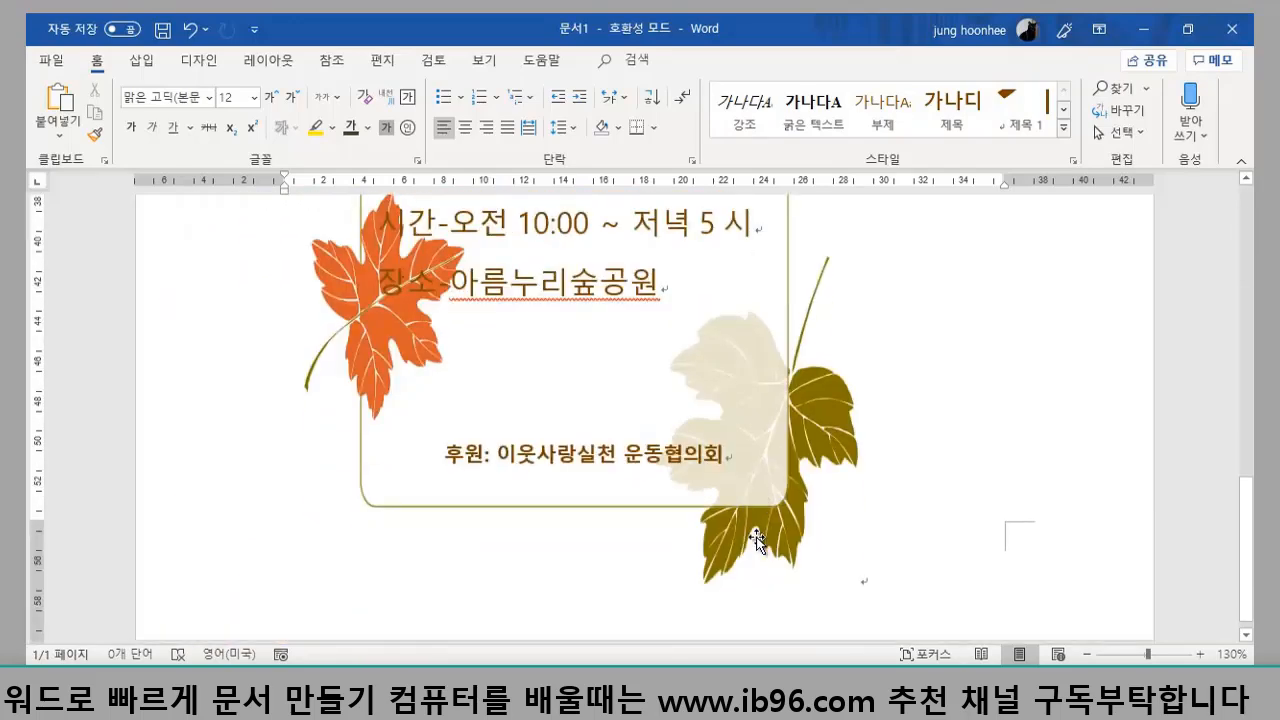
{"action": "scroll", "coordinate": [757, 534], "scroll_direction": "up", "scroll_amount": 2}
{"action": "scroll", "coordinate": [758, 538], "scroll_direction": "up", "scroll_amount": 2}
{"action": "scroll", "coordinate": [750, 545], "scroll_direction": "up", "scroll_amount": 4}
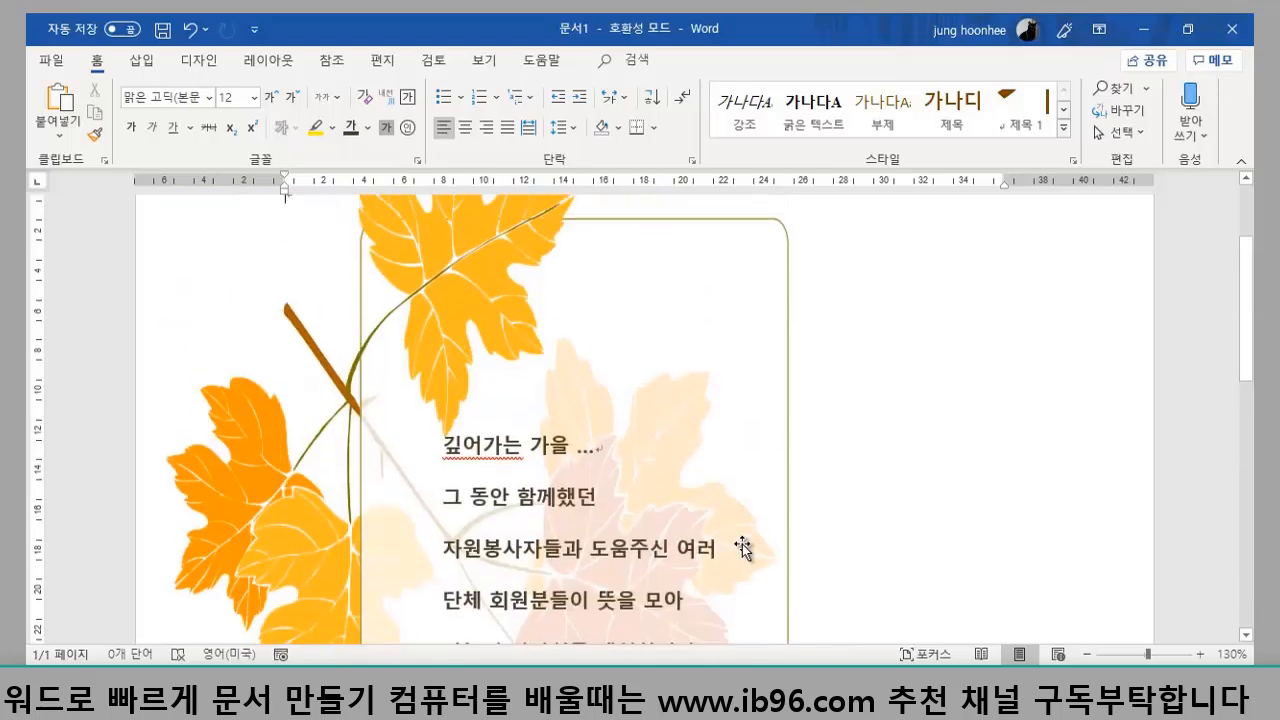
{"action": "scroll", "coordinate": [707, 560], "scroll_direction": "down", "scroll_amount": 2}
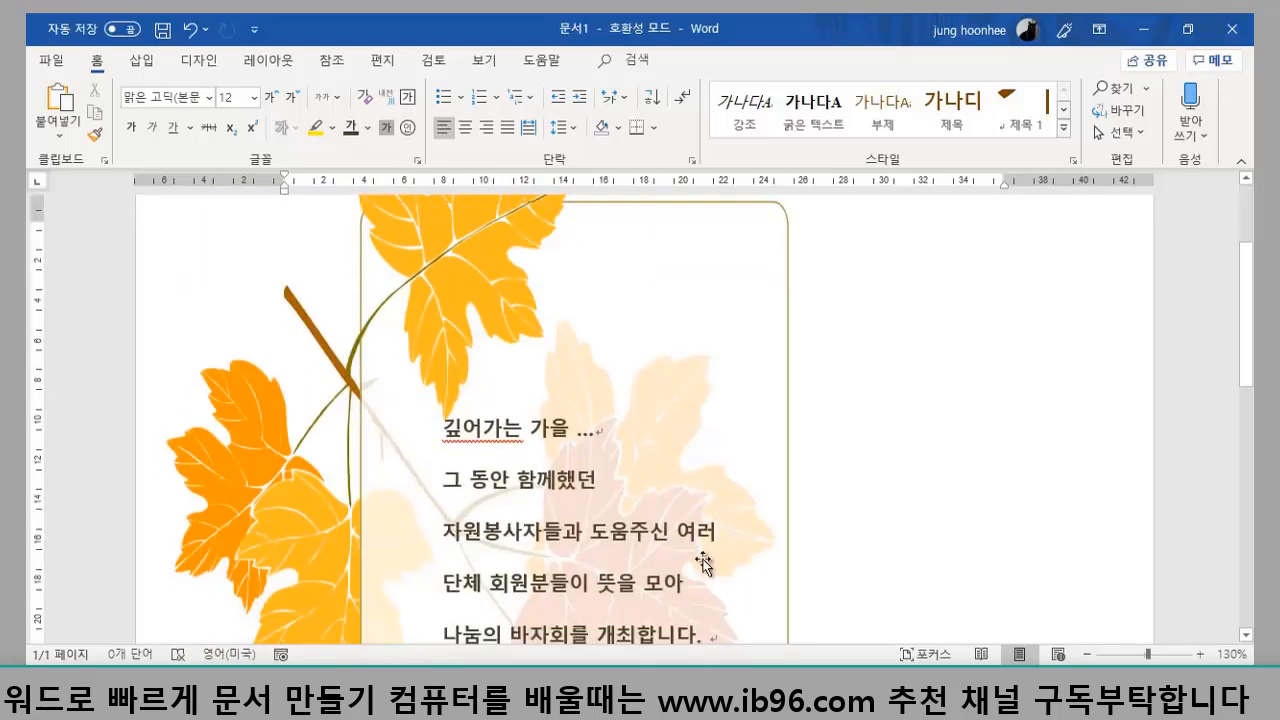
{"action": "scroll", "coordinate": [704, 559], "scroll_direction": "up", "scroll_amount": 2}
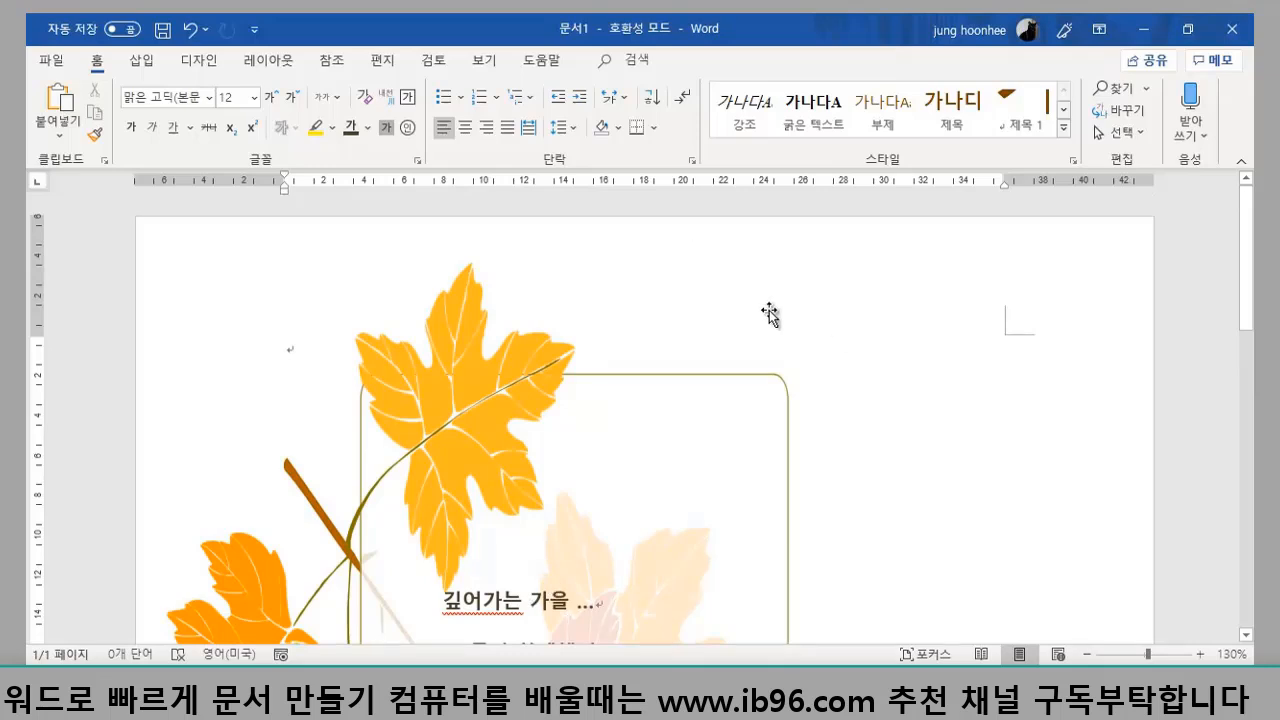
{"action": "scroll", "coordinate": [727, 478], "scroll_direction": "down", "scroll_amount": 4}
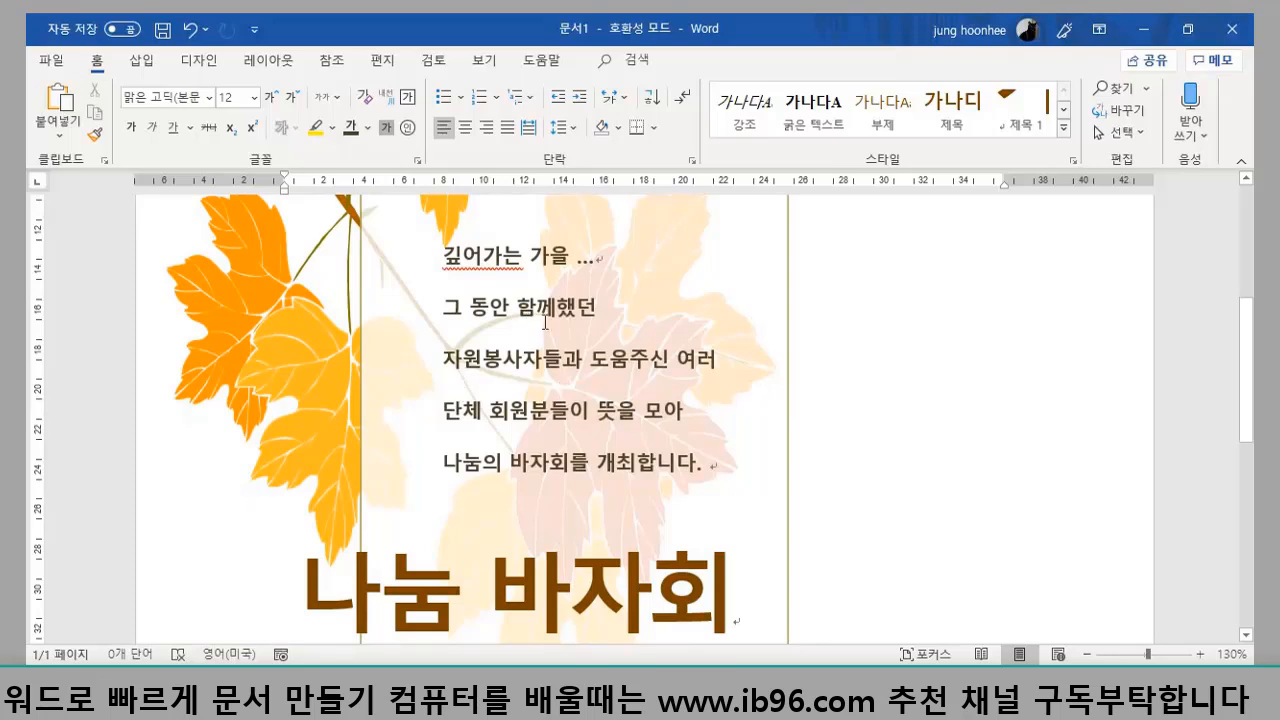
{"action": "scroll", "coordinate": [733, 484], "scroll_direction": "down", "scroll_amount": 3}
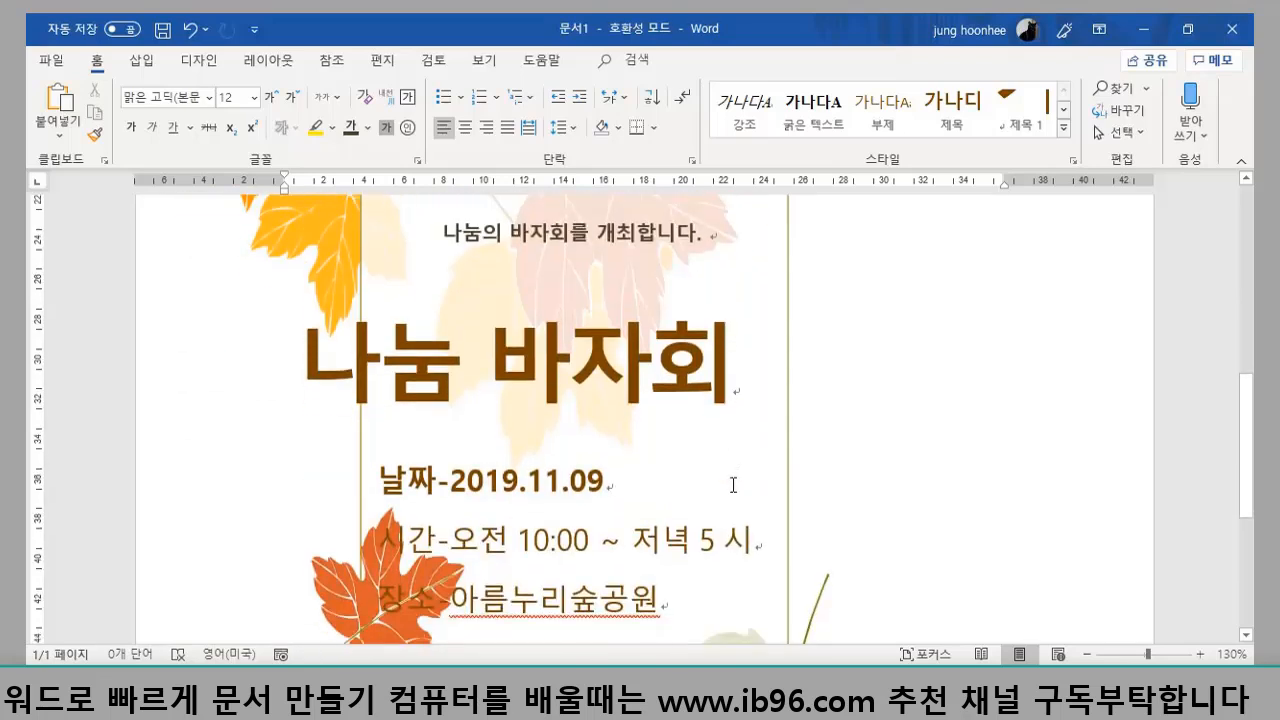
- Start saving the flyer as a new file and browse to the DATA1 (G:) drive as its location
{"action": "left_click", "coordinate": [51, 60]}
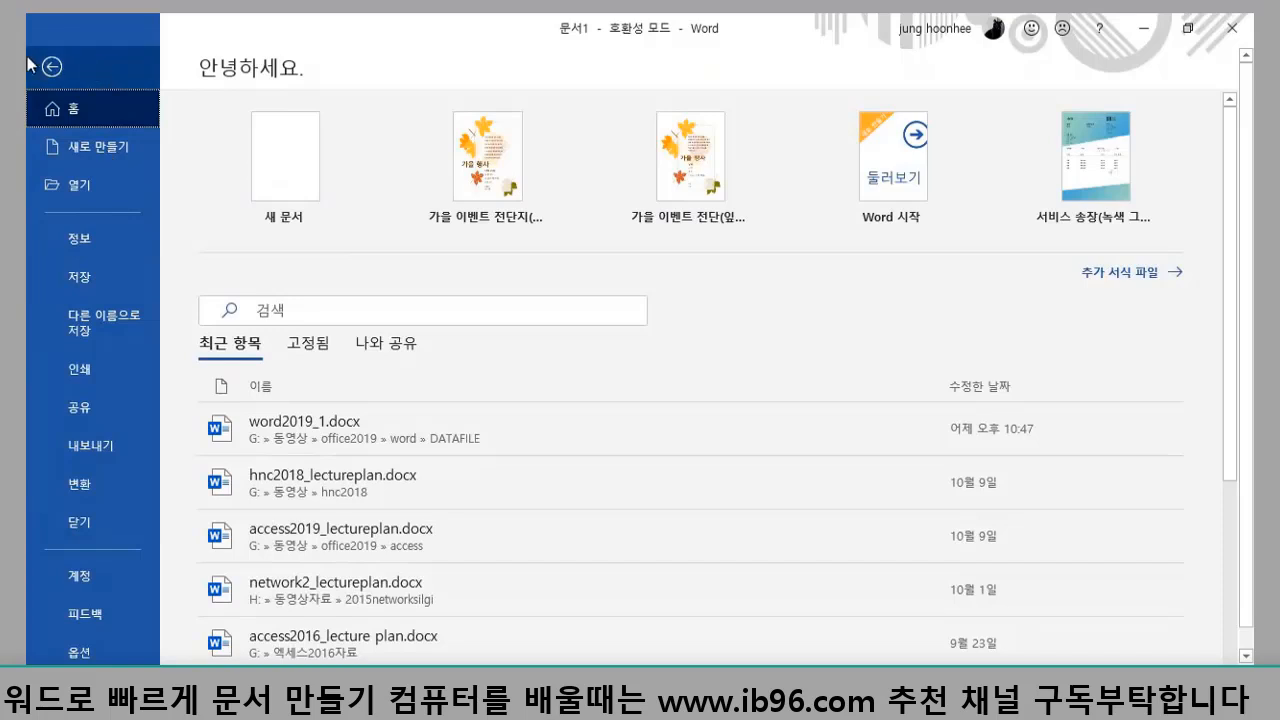
{"action": "left_click", "coordinate": [50, 67]}
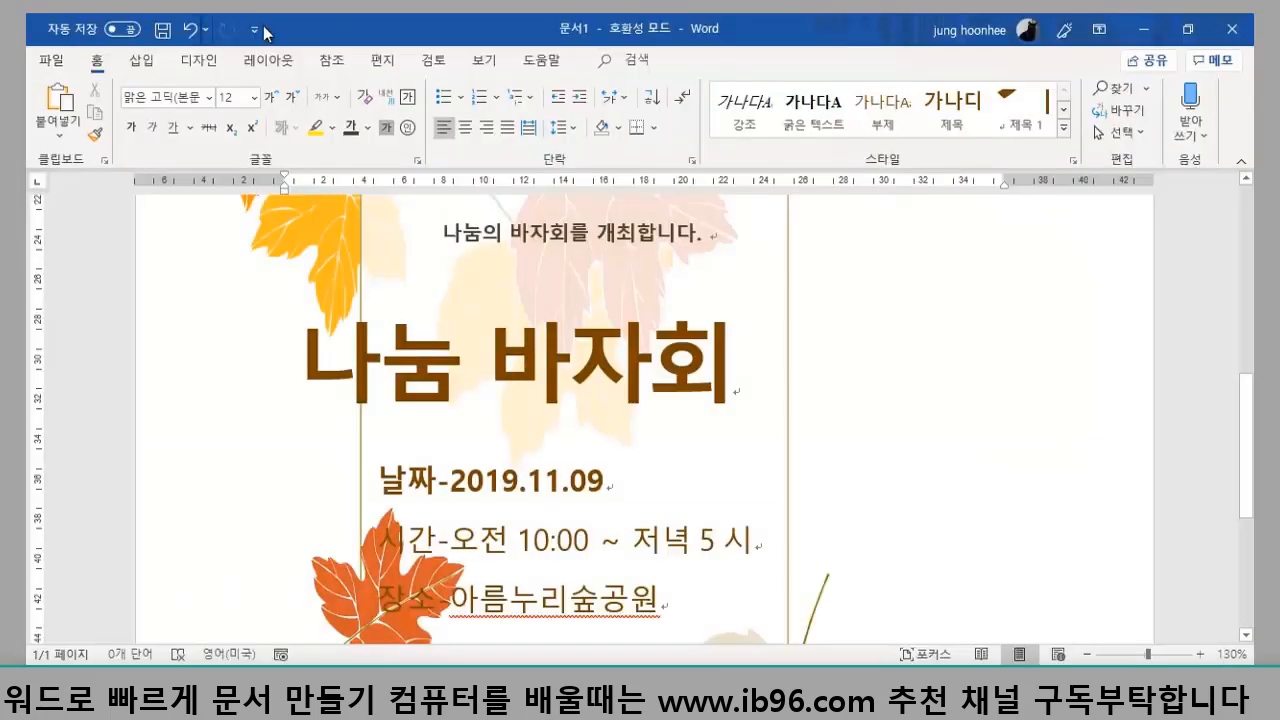
{"action": "left_click", "coordinate": [162, 33]}
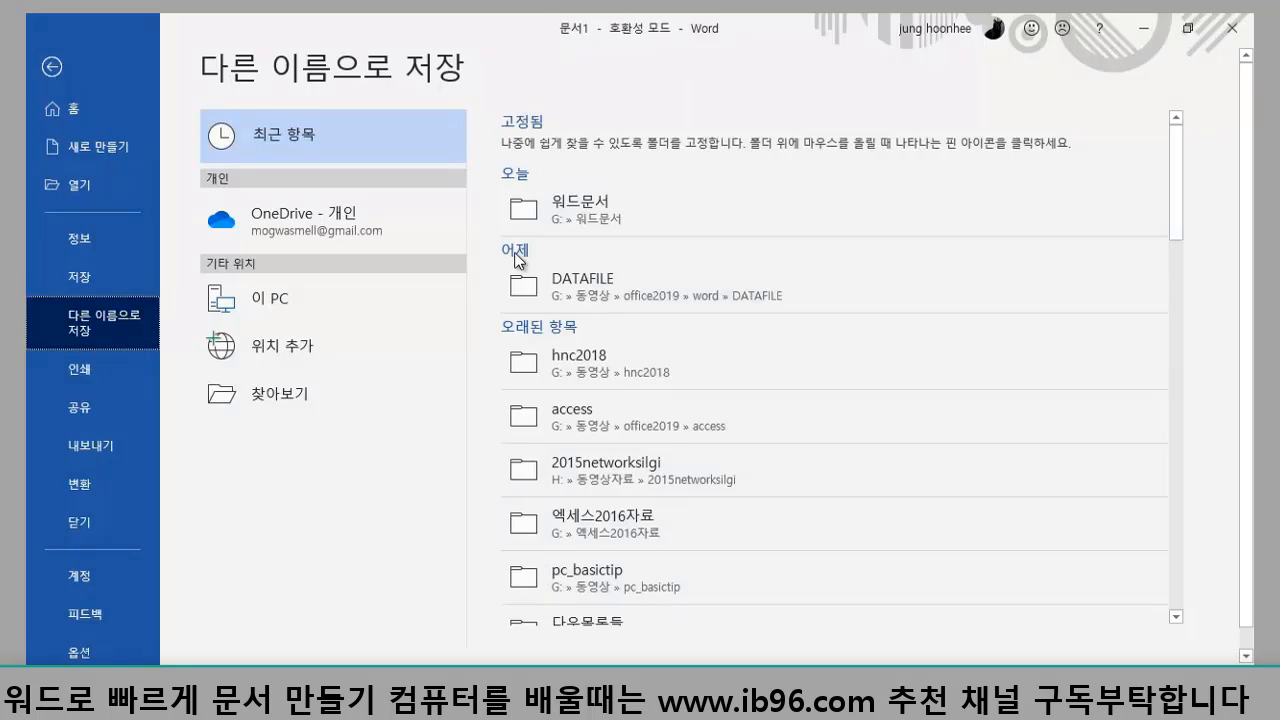
{"action": "left_click", "coordinate": [275, 405]}
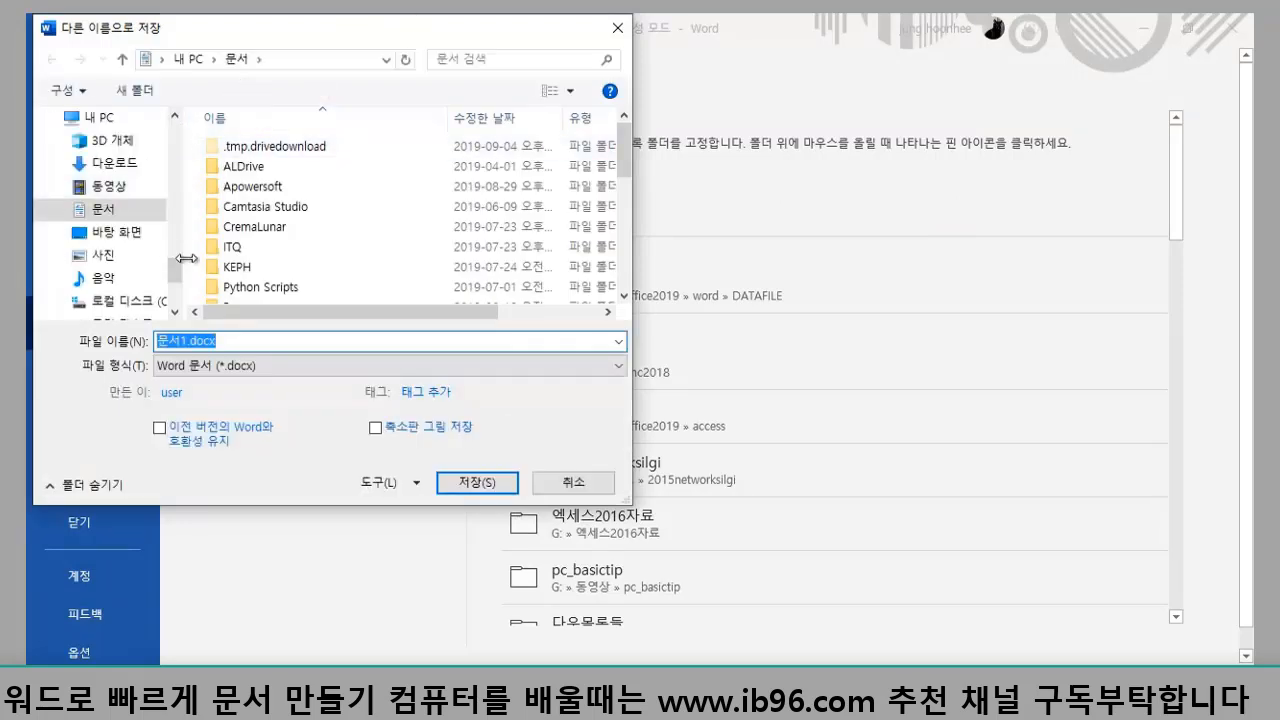
{"action": "left_click_drag", "start_coordinate": [176, 280], "coordinate": [178, 297]}
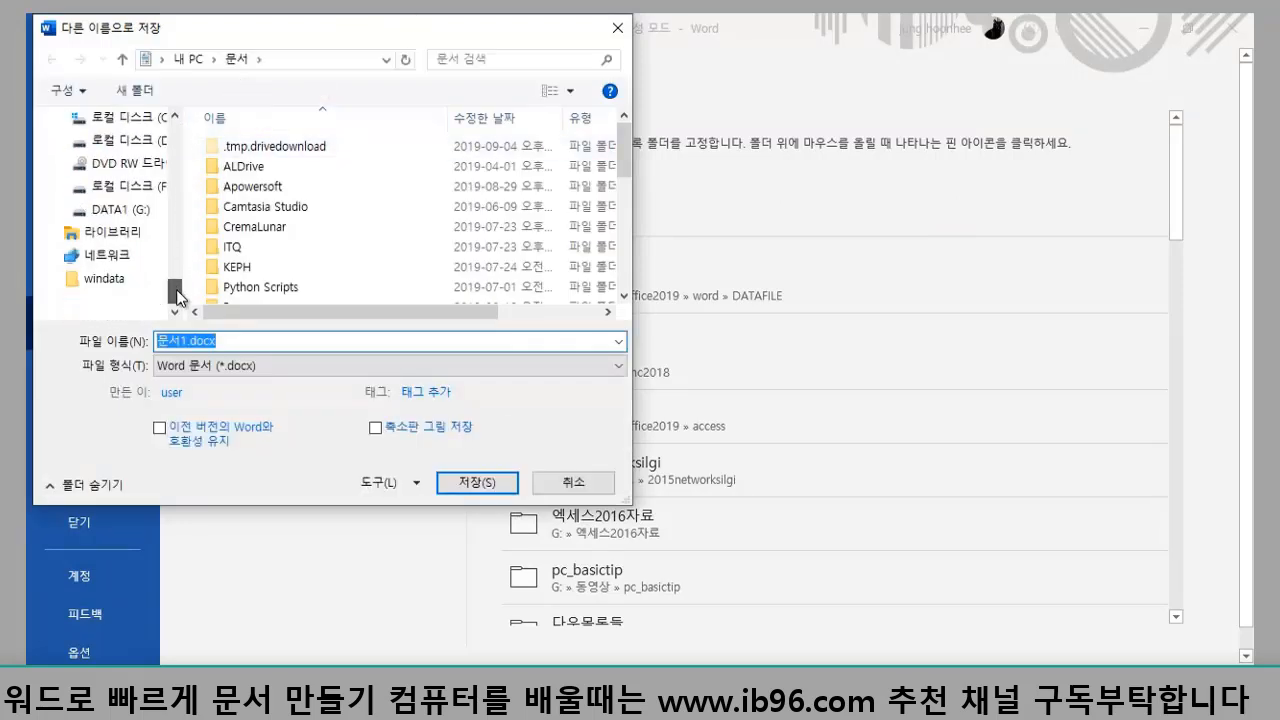
{"action": "scroll", "coordinate": [179, 274], "scroll_direction": "up", "scroll_amount": 2}
{"action": "scroll", "coordinate": [134, 246], "scroll_direction": "down", "scroll_amount": 2}
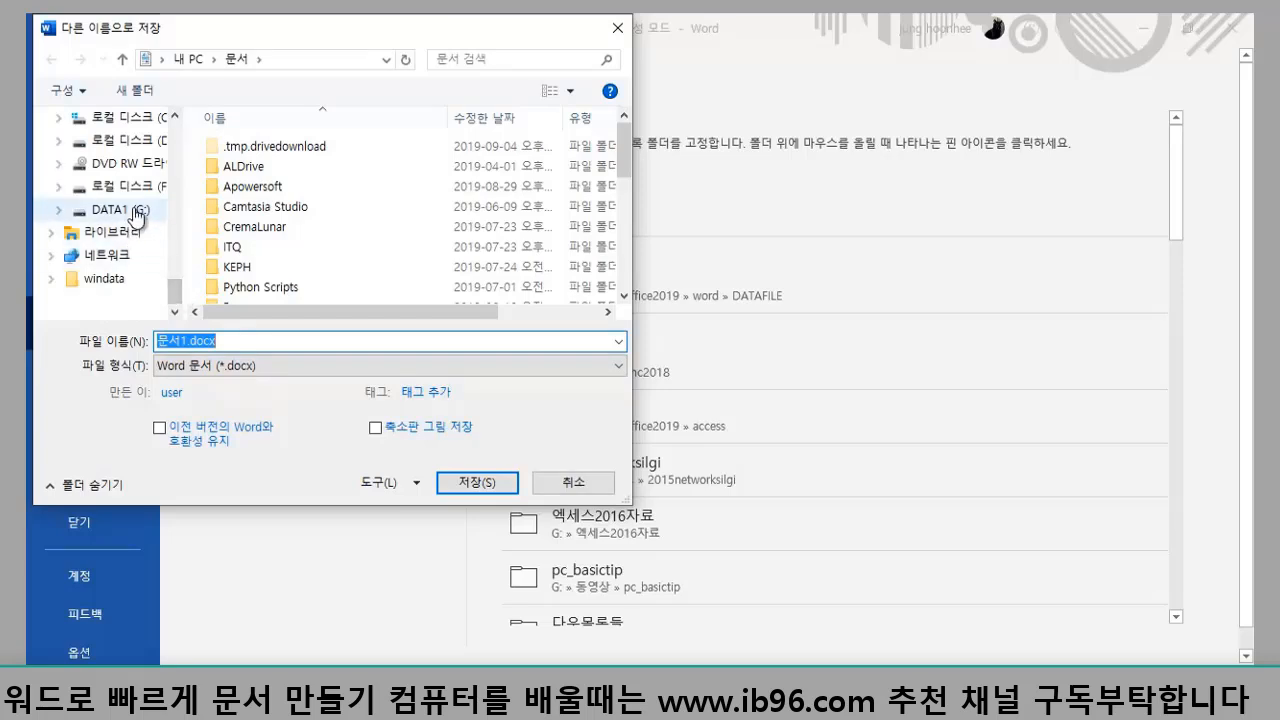
{"action": "left_click", "coordinate": [135, 210]}
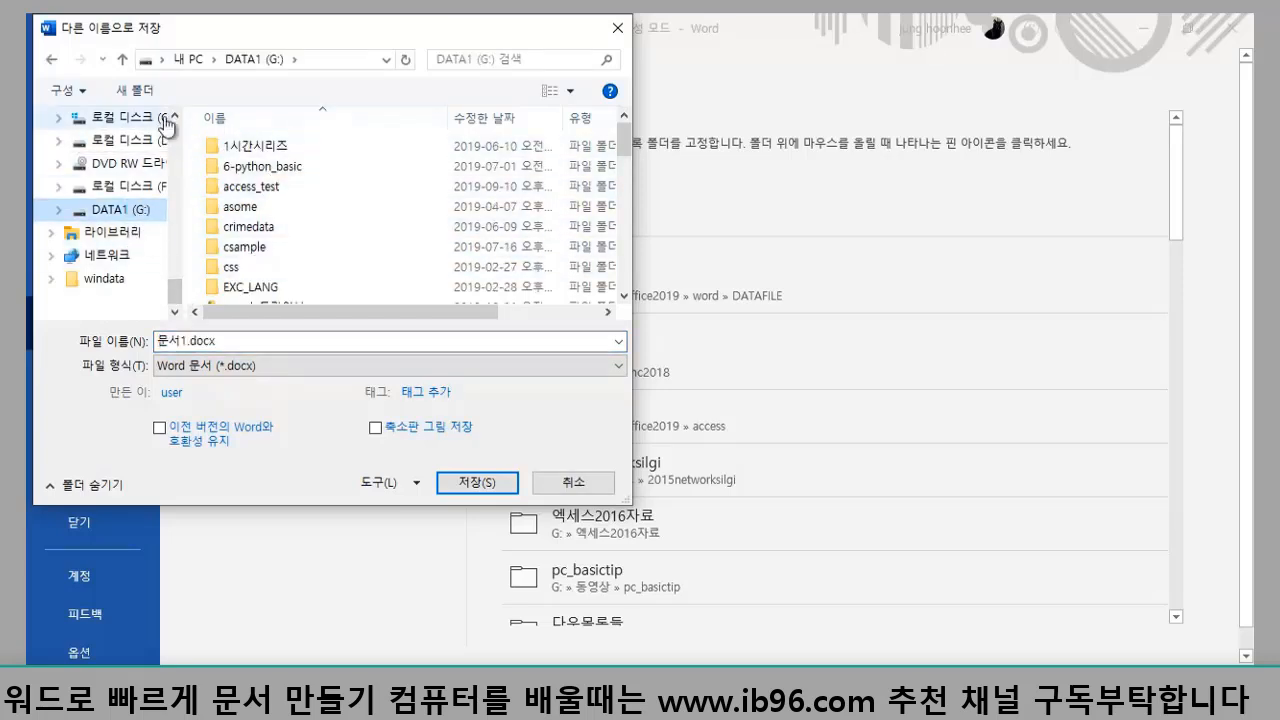
- Create a folder named 워드연습문서 on the G: drive and open it as the save location
{"action": "left_click", "coordinate": [136, 90]}
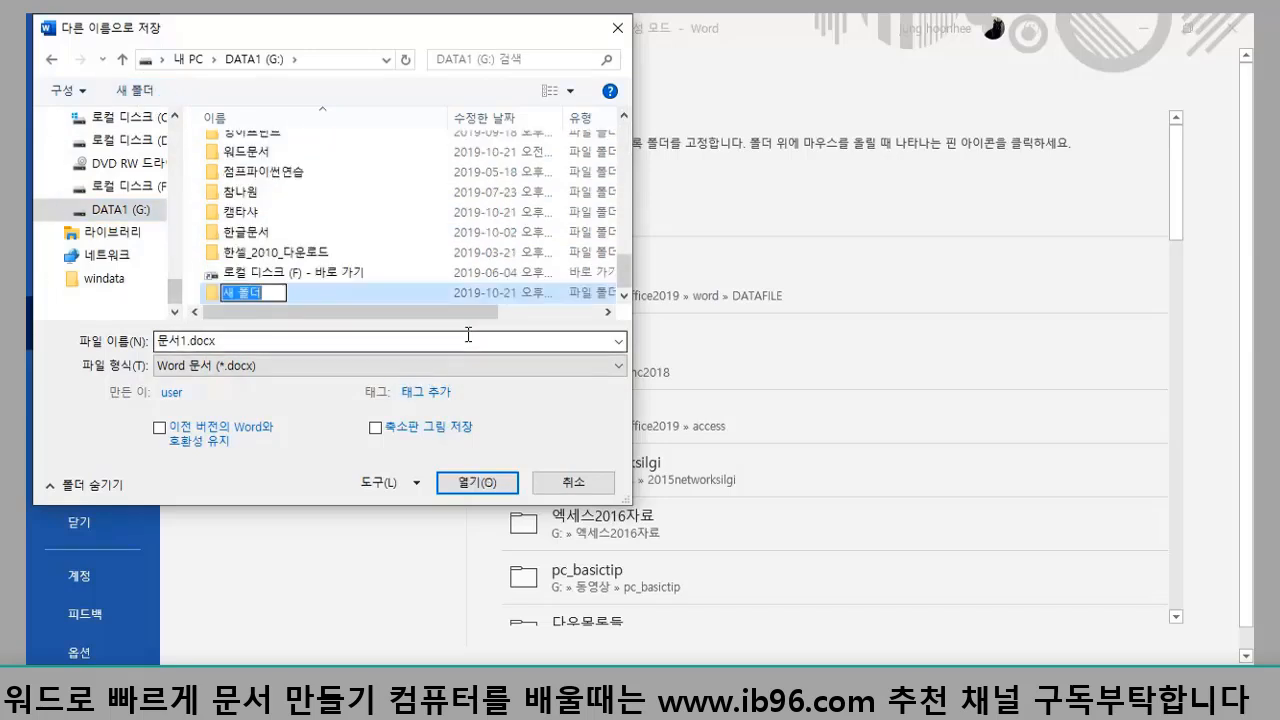
{"action": "type", "text": "우드연ㅅ"}
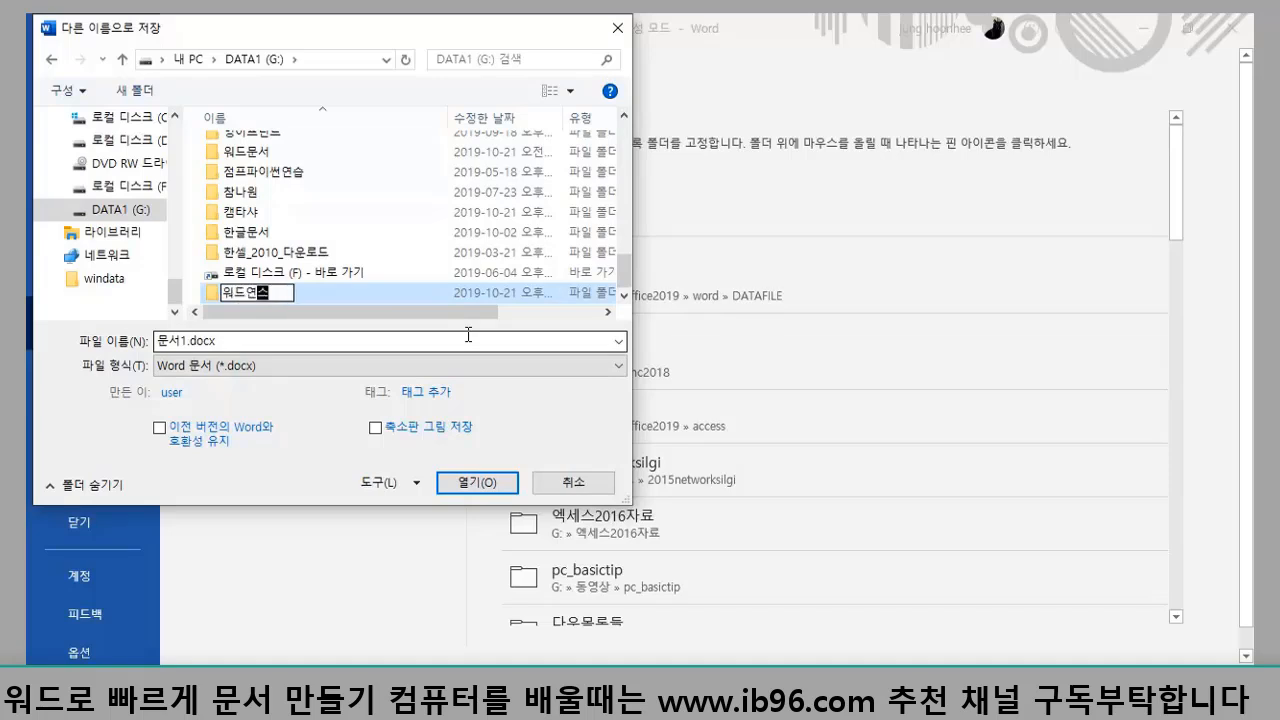
{"action": "type", "text": "문ㅅ"}
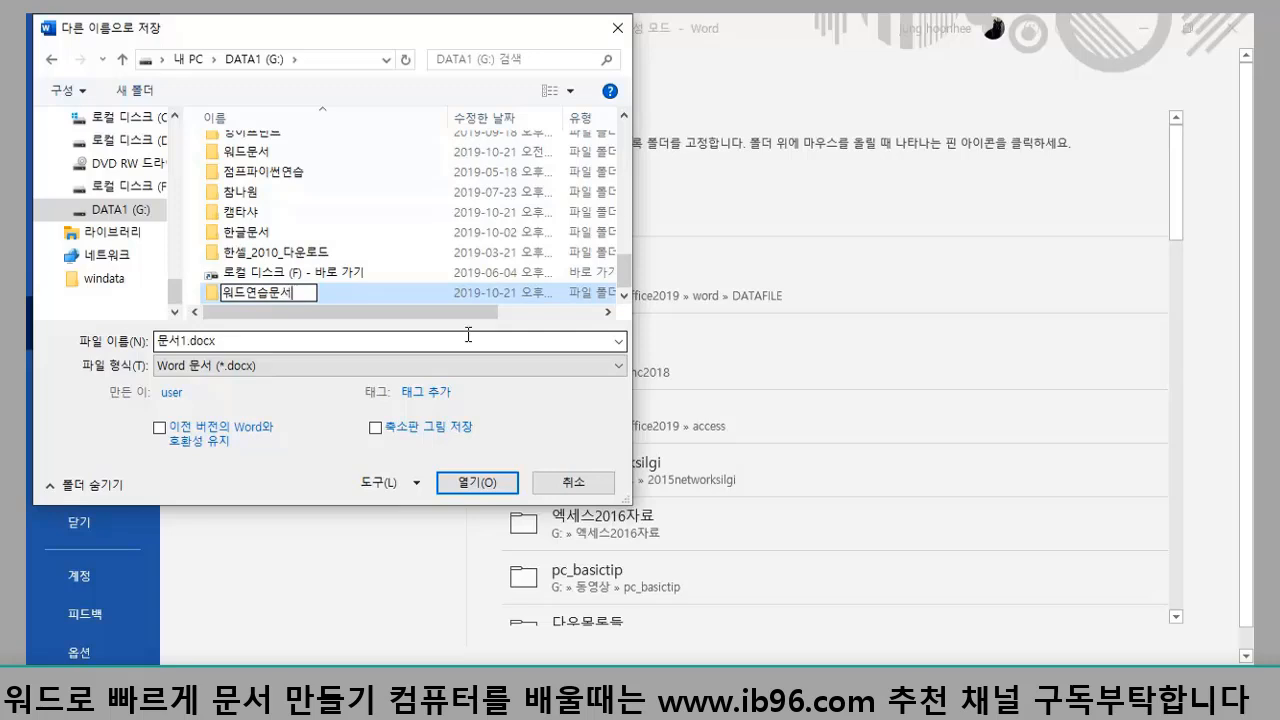
{"action": "key", "text": "Return"}
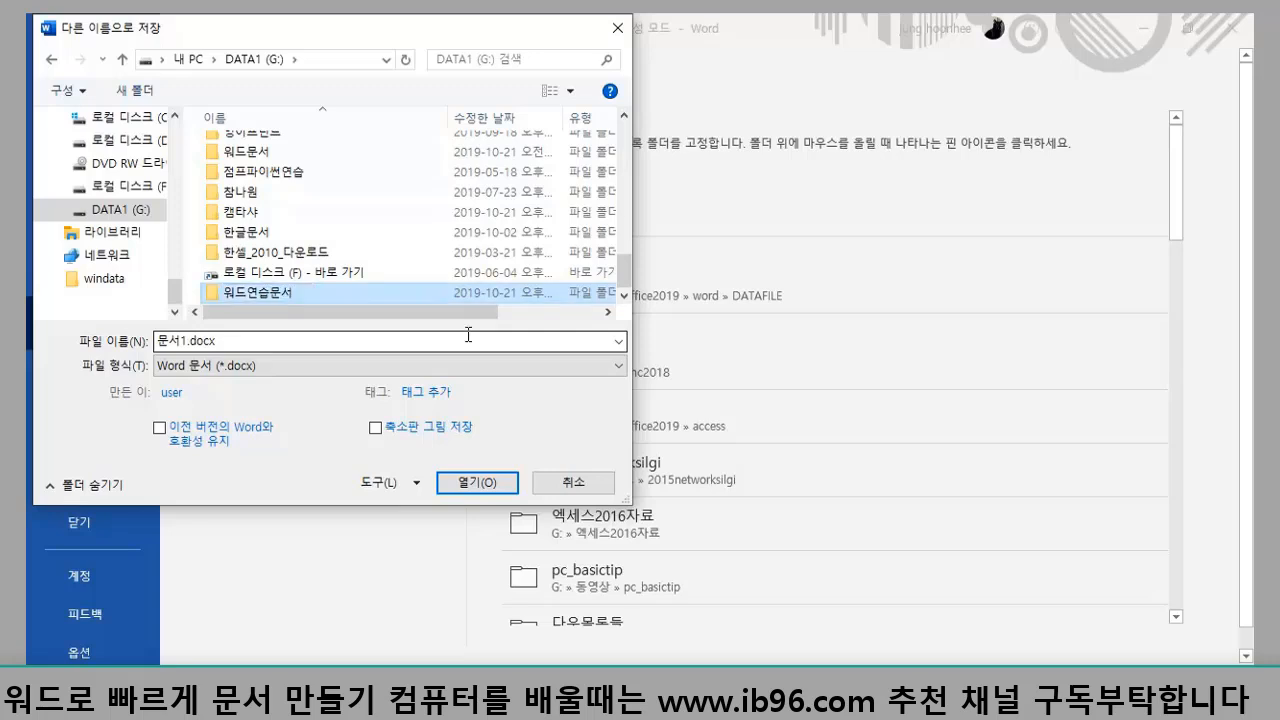
{"action": "key", "text": "Return"}
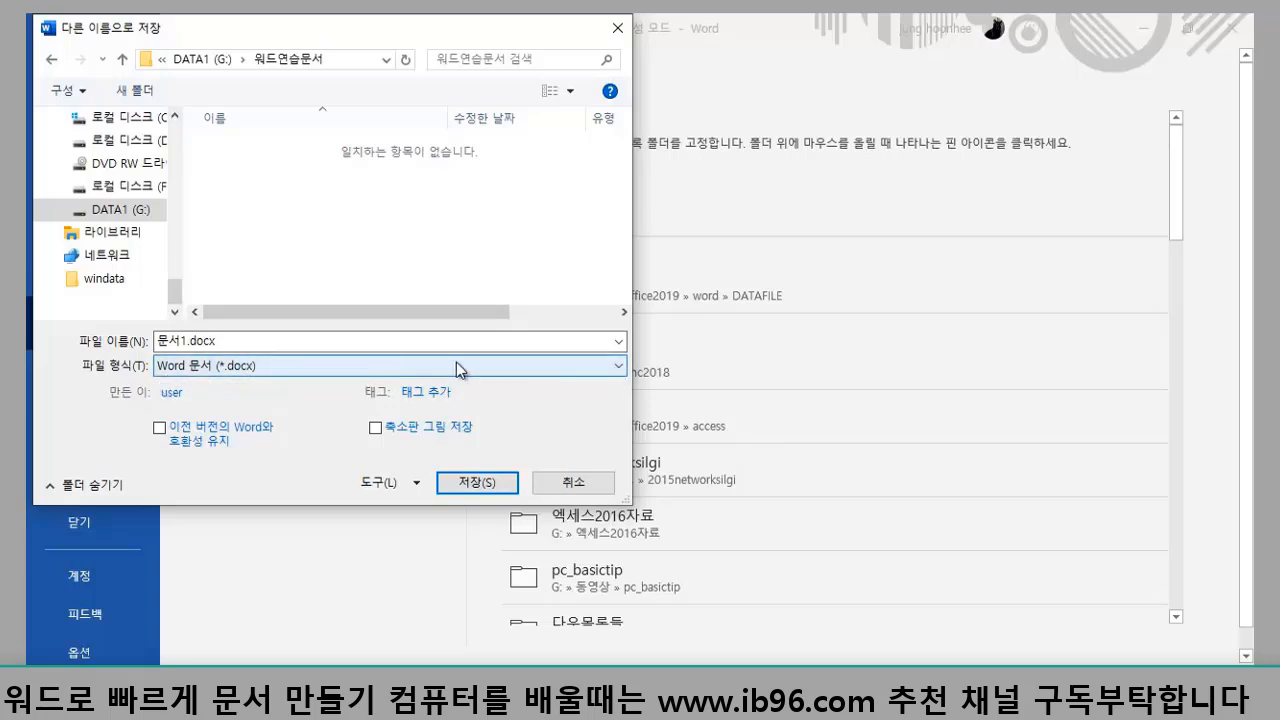
- Choose the Word 문서 (*.docx) file format and name the file 2019가을바자회전단지
{"action": "left_click", "coordinate": [619, 365]}
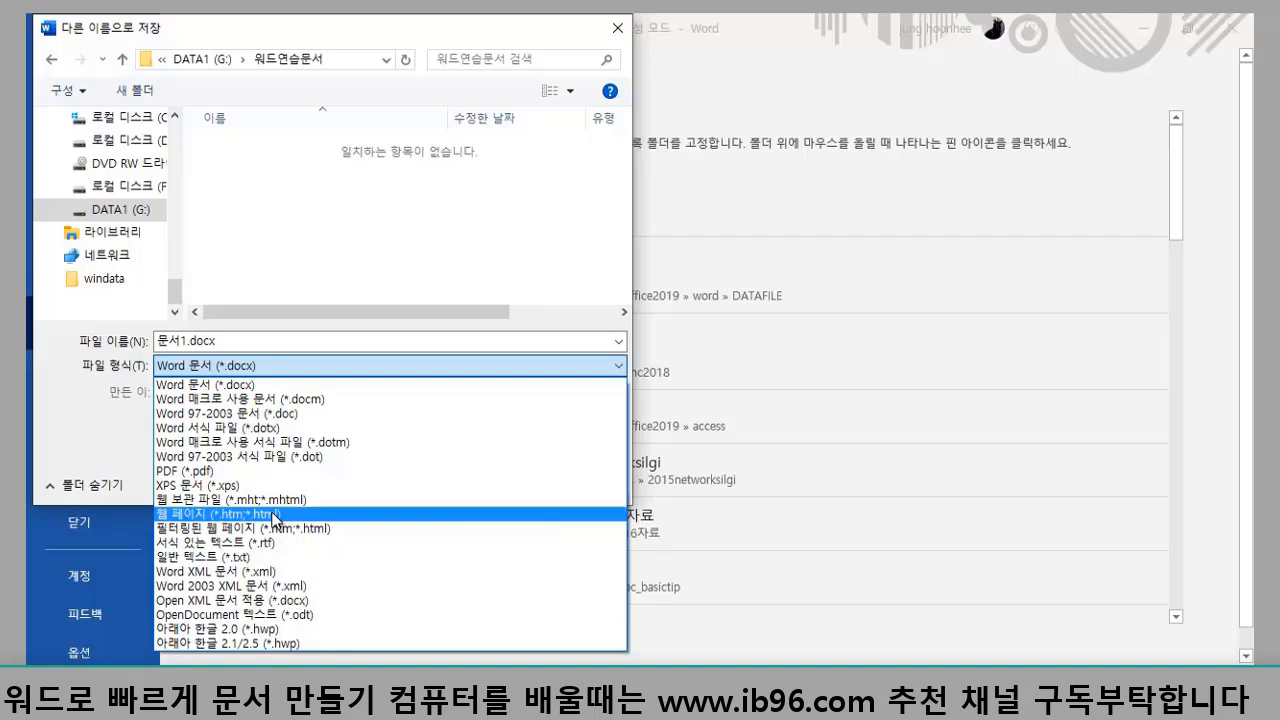
{"action": "left_click", "coordinate": [248, 384]}
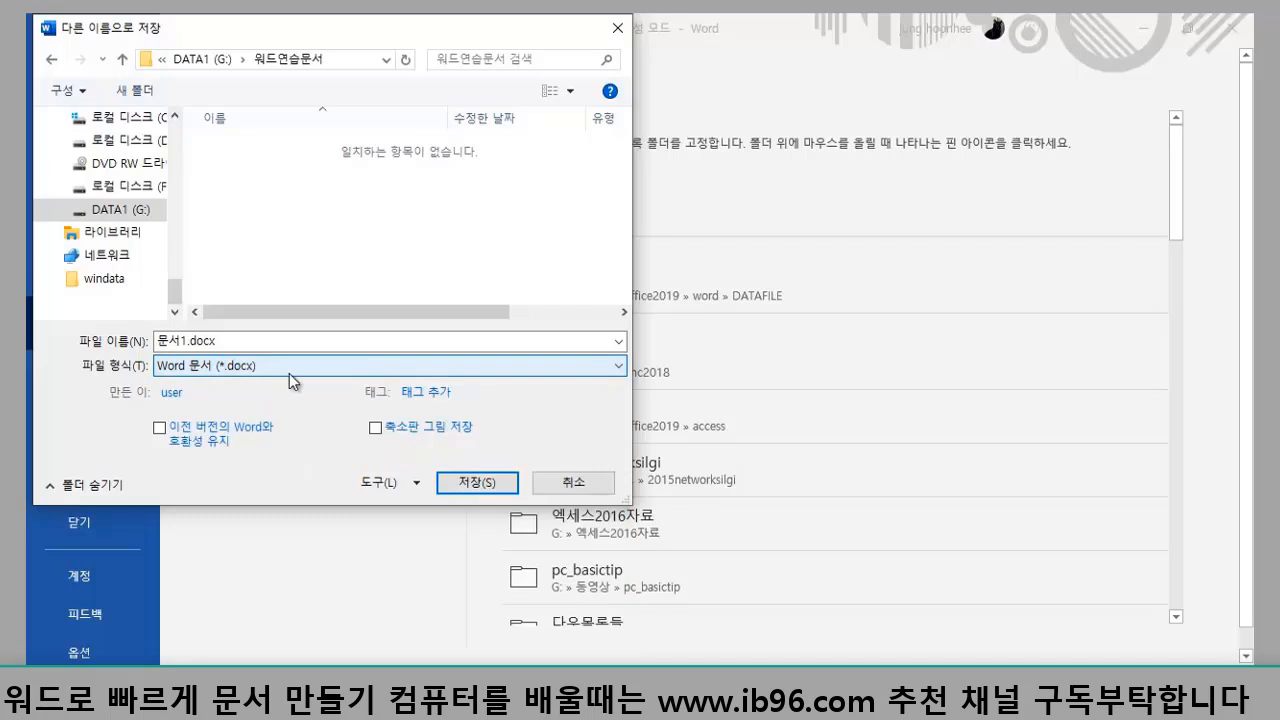
{"action": "left_click", "coordinate": [196, 345]}
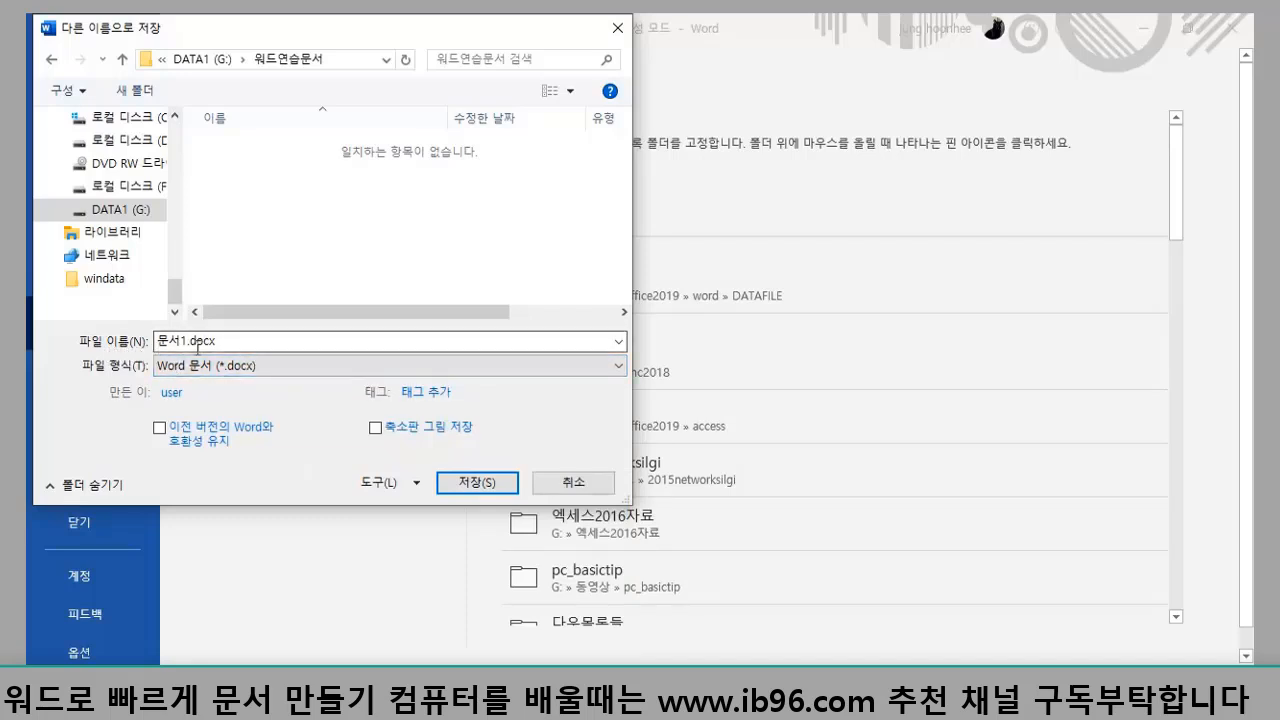
{"action": "double_click", "coordinate": [233, 345]}
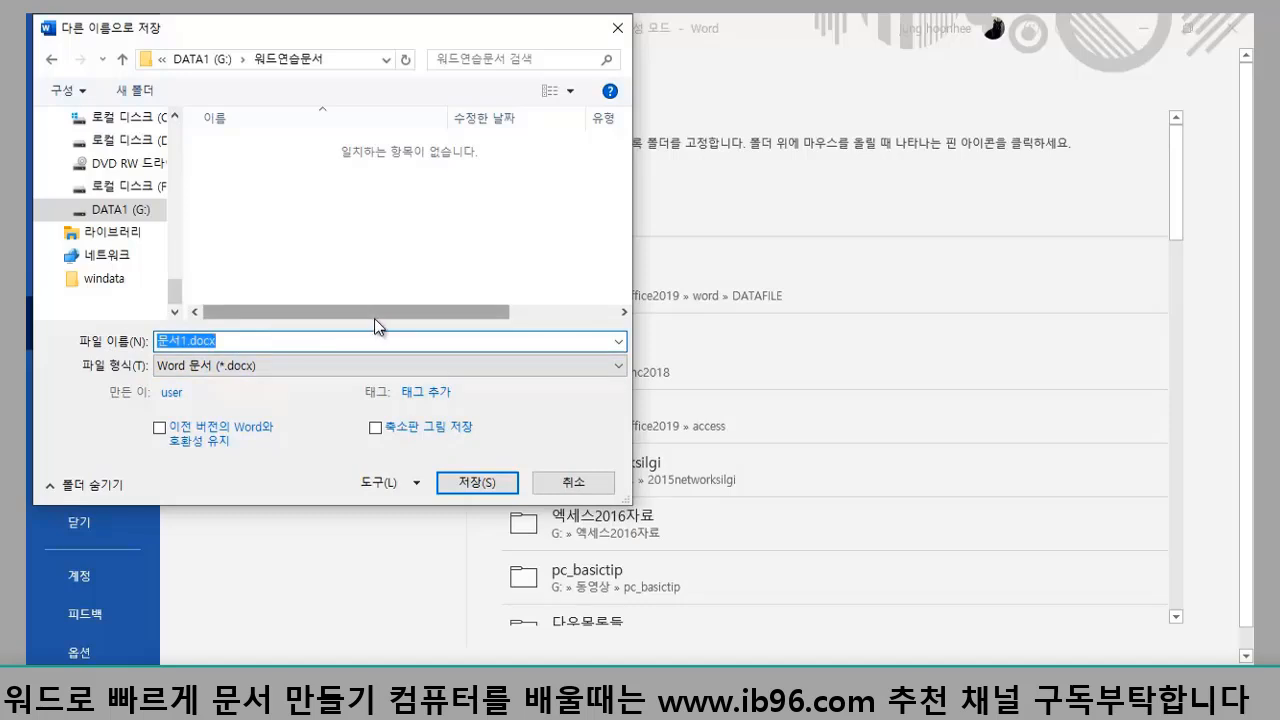
{"action": "type", "text": "2019rkd"}
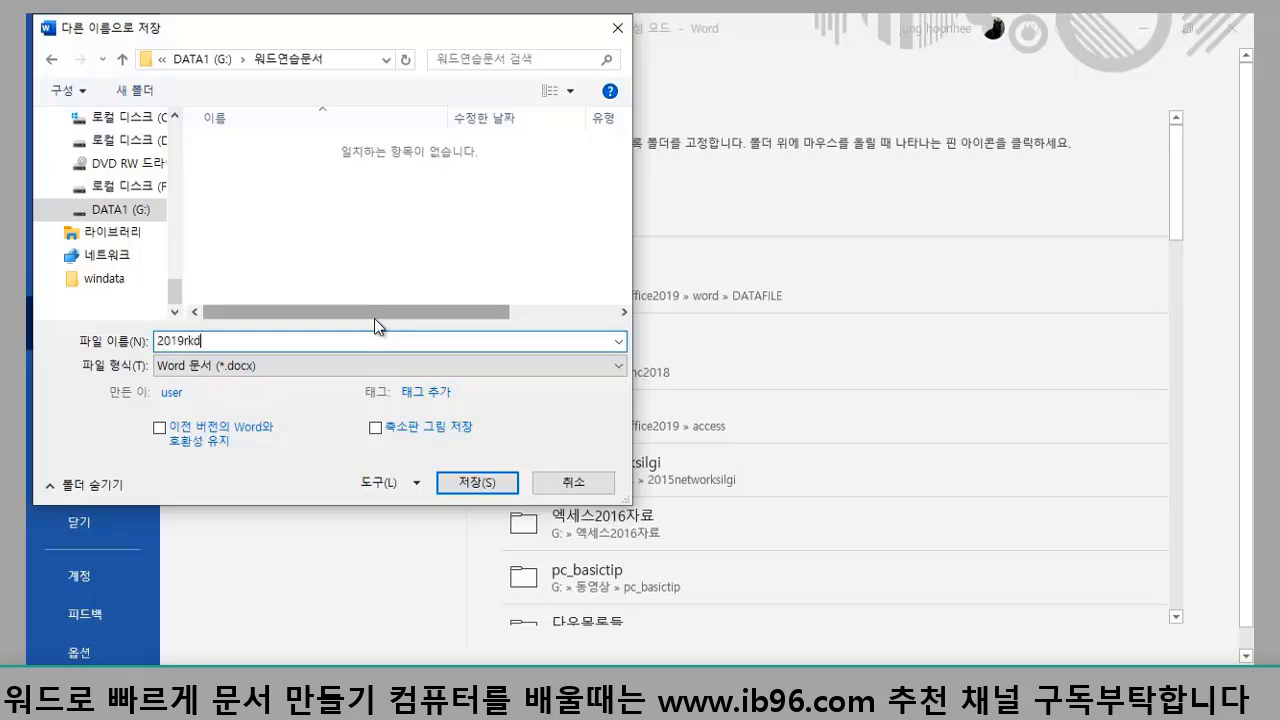
{"action": "key", "text": "BackSpace"}
{"action": "key", "text": "BackSpace"}
{"action": "key", "text": "BackSpace"}
{"action": "type", "text": "가을바자회전단지"}
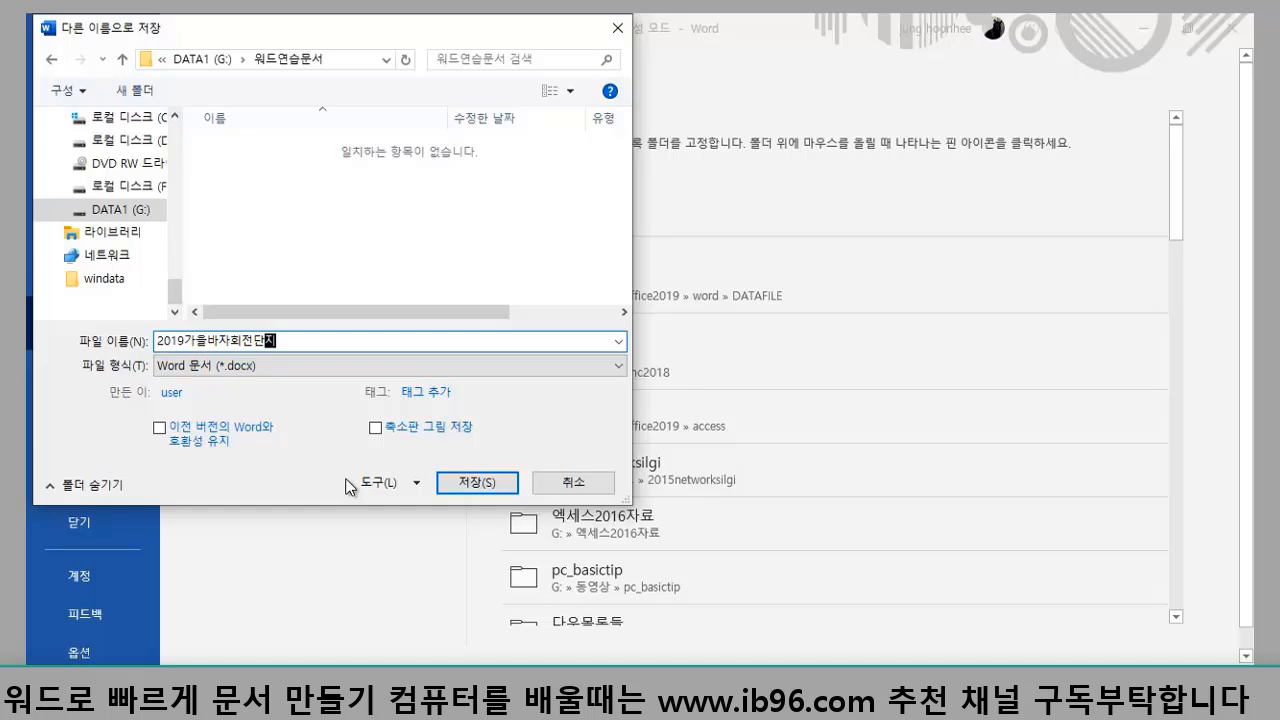
- Save the flyer with compatibility with earlier Word versions maintained and the creator's full name added as an author
{"action": "left_click", "coordinate": [159, 428]}
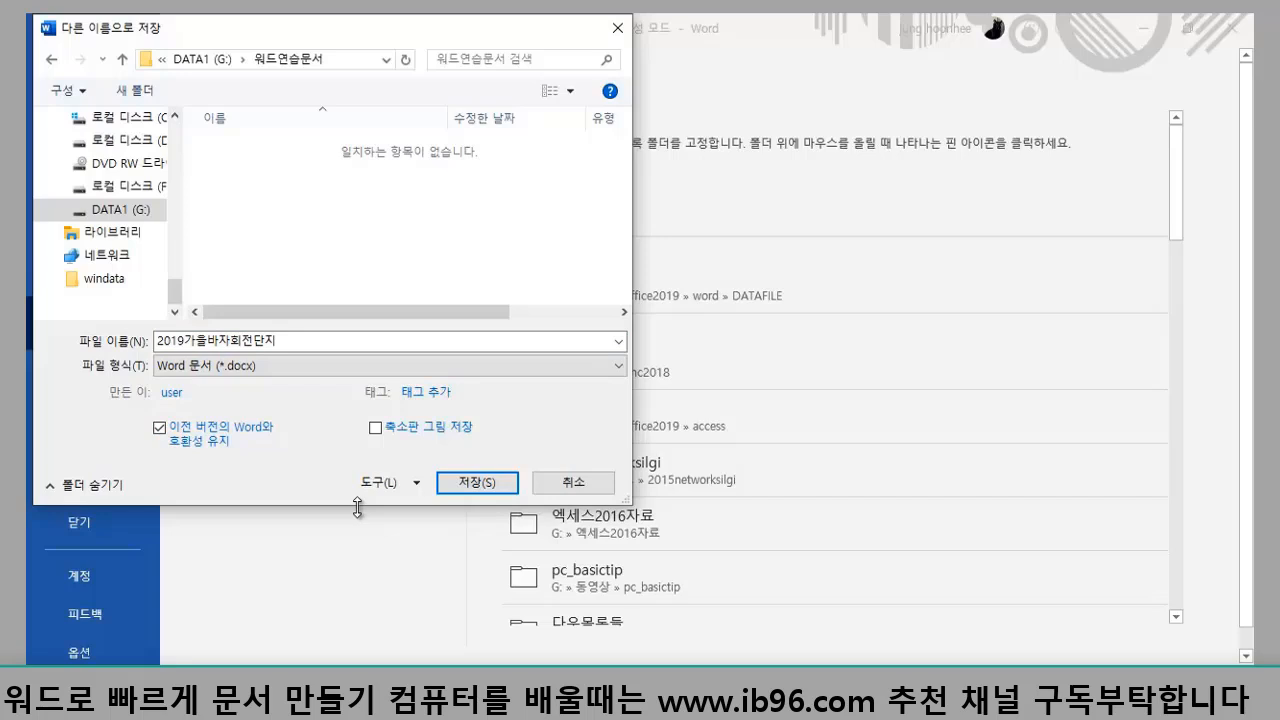
{"action": "left_click", "coordinate": [197, 391]}
{"action": "key", "text": "BackSpace"}
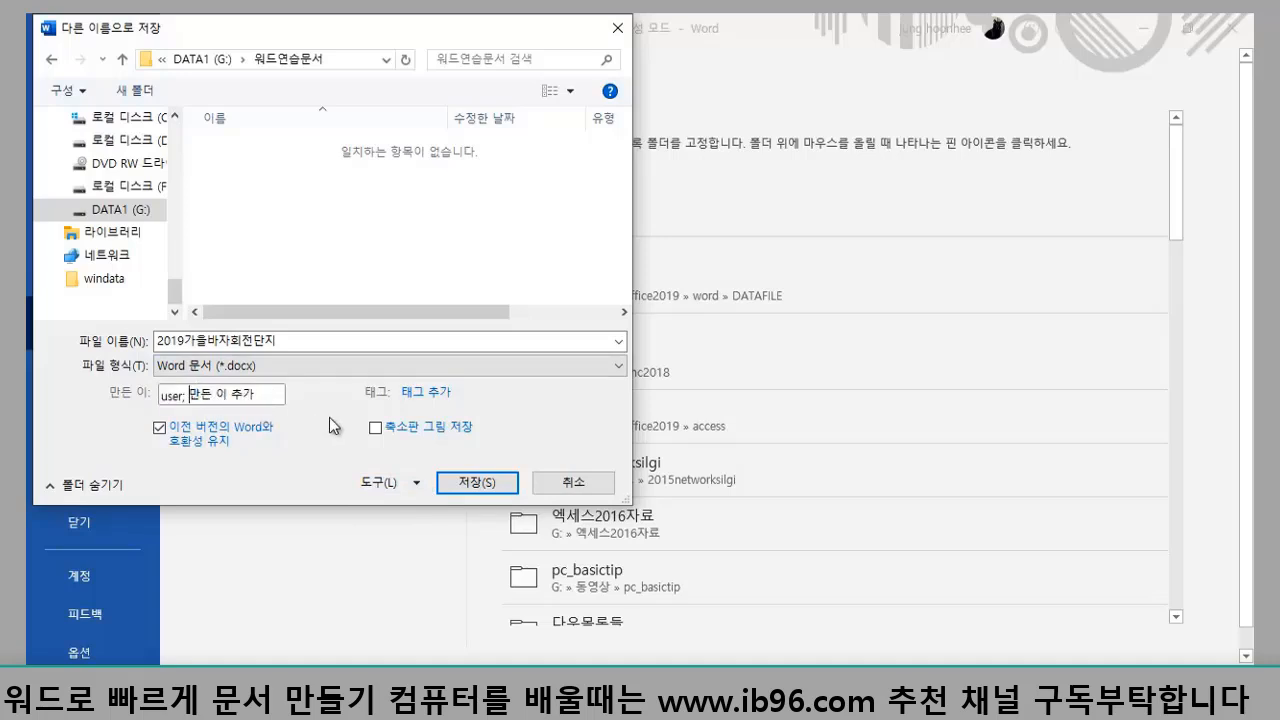
{"action": "type", "text": "정훈"}
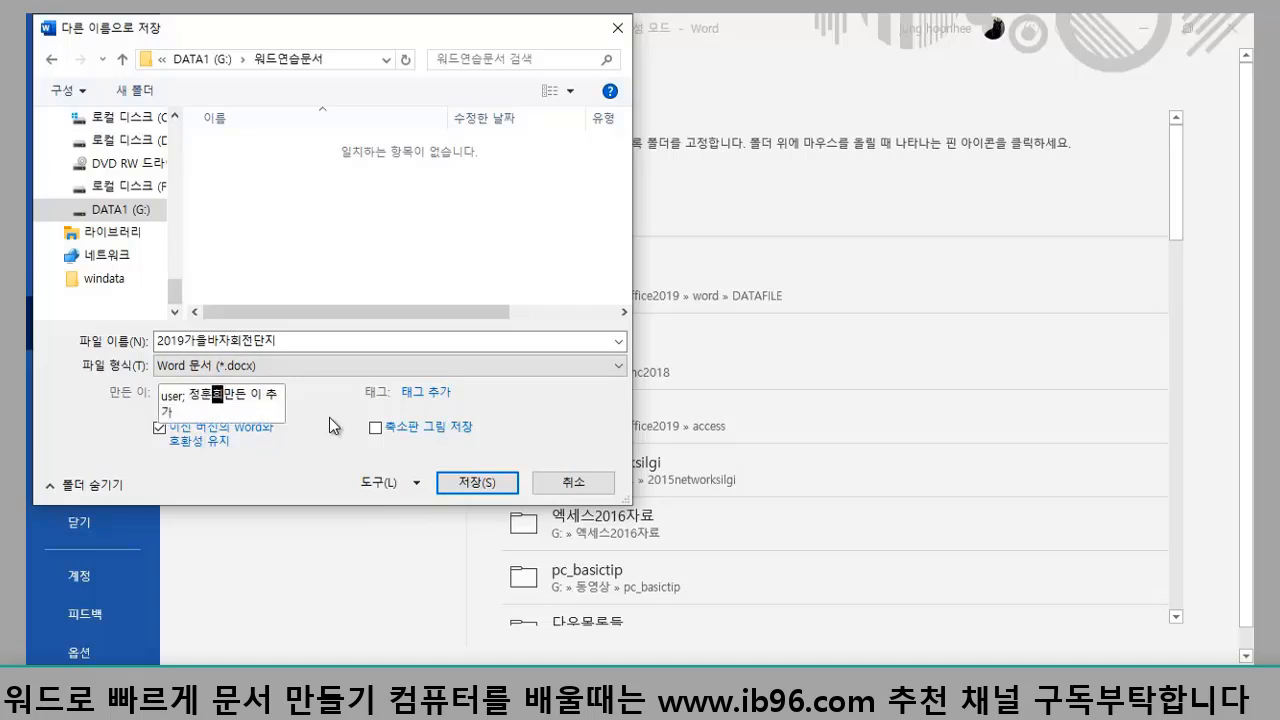
{"action": "type", "text": "희"}
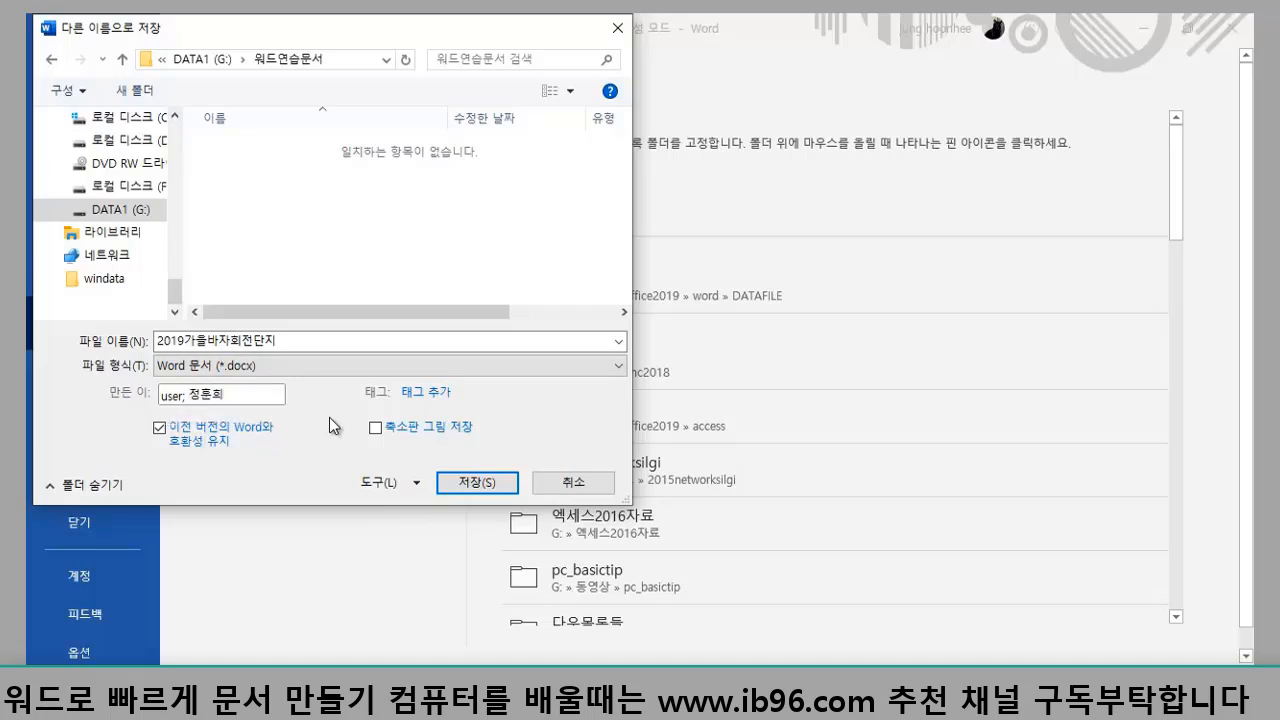
{"action": "left_click", "coordinate": [476, 483]}
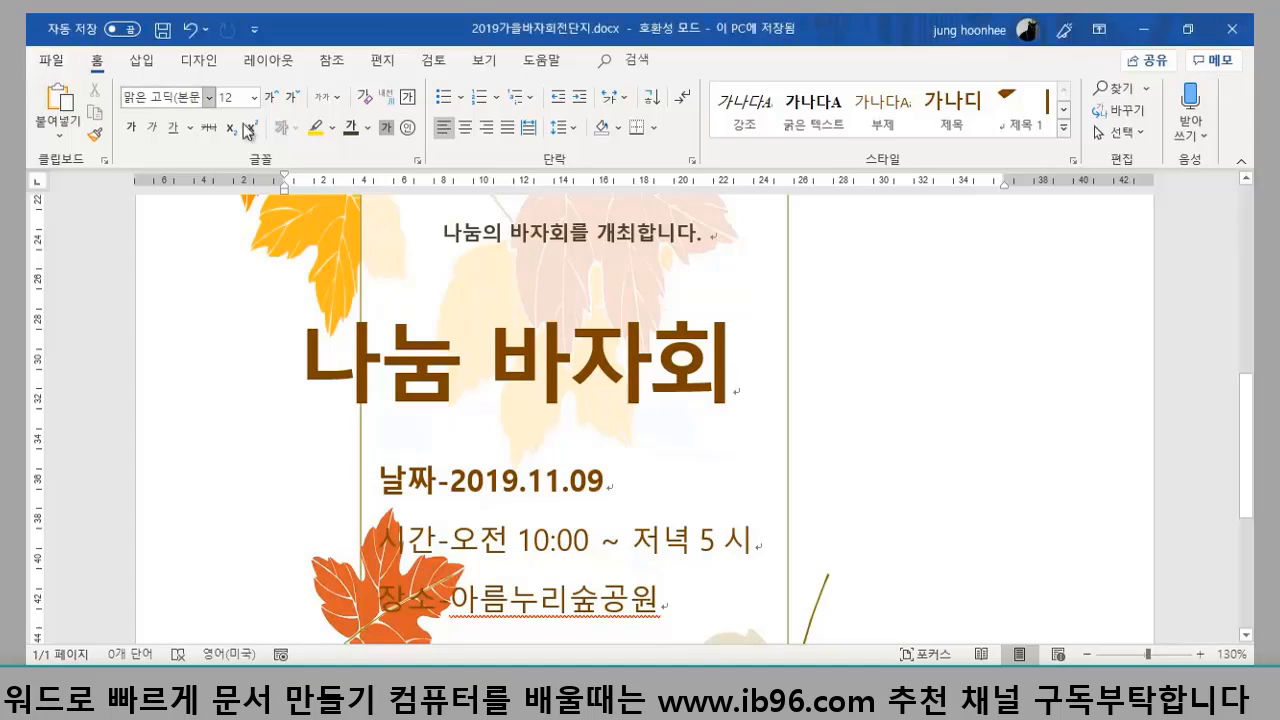
- Open the start page listing the recent documents
{"action": "left_click", "coordinate": [66, 69]}
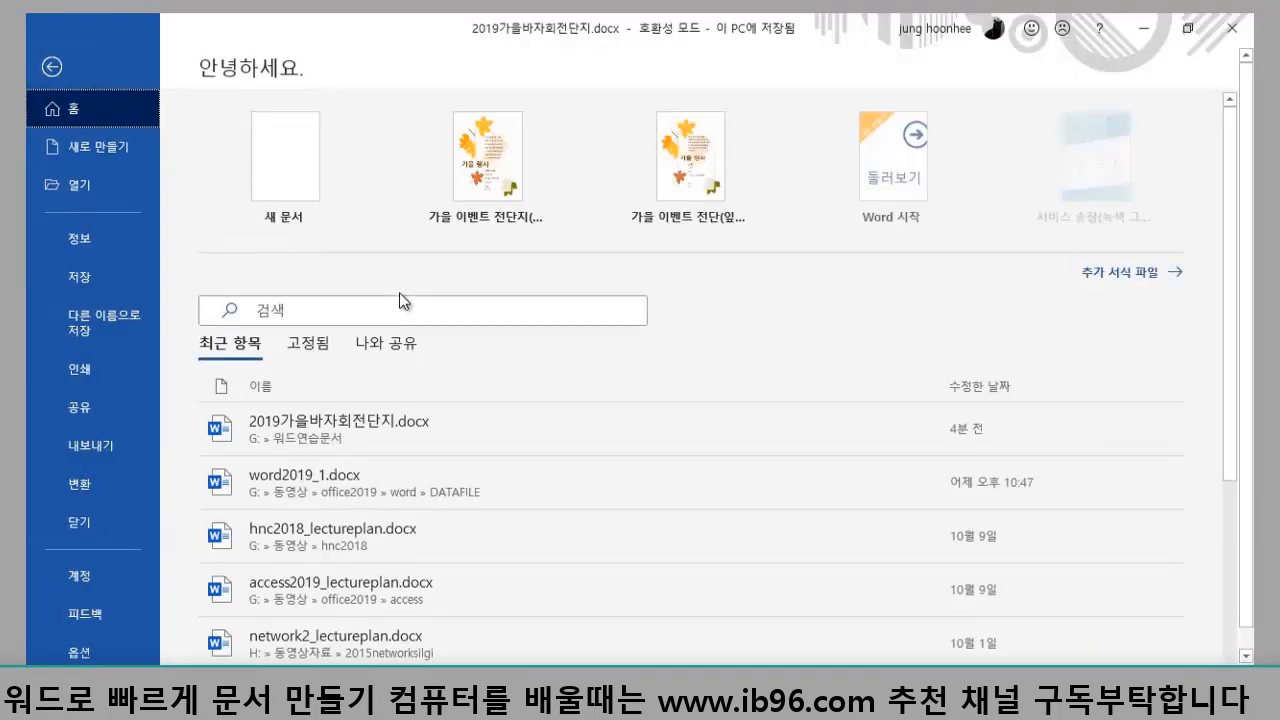